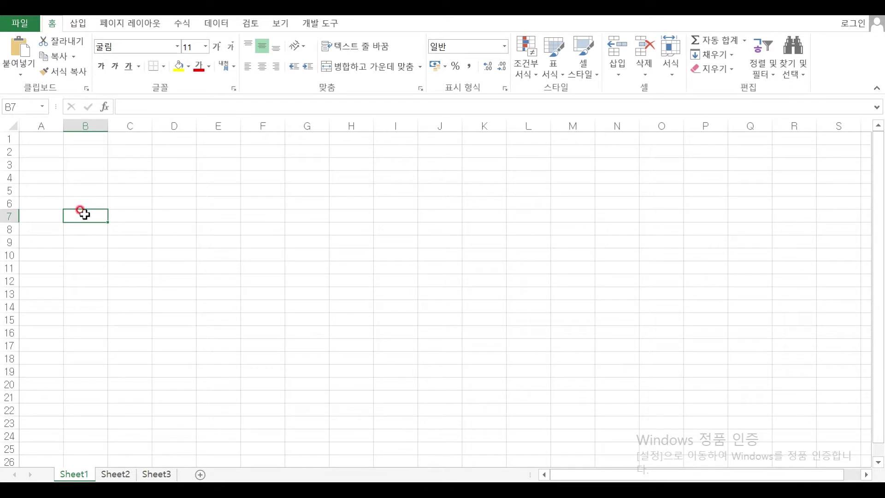
Step: Enter the header NO in B7 and number the rows below from 1 to 5 in B8:B12 with a fill series
text(NO)
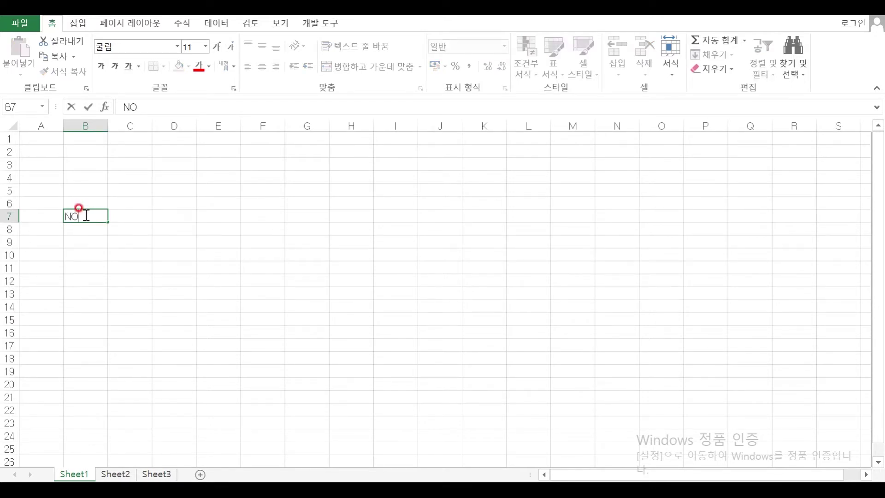
key(Return)
text(1)
key(Return)
text(2)
key(Return)
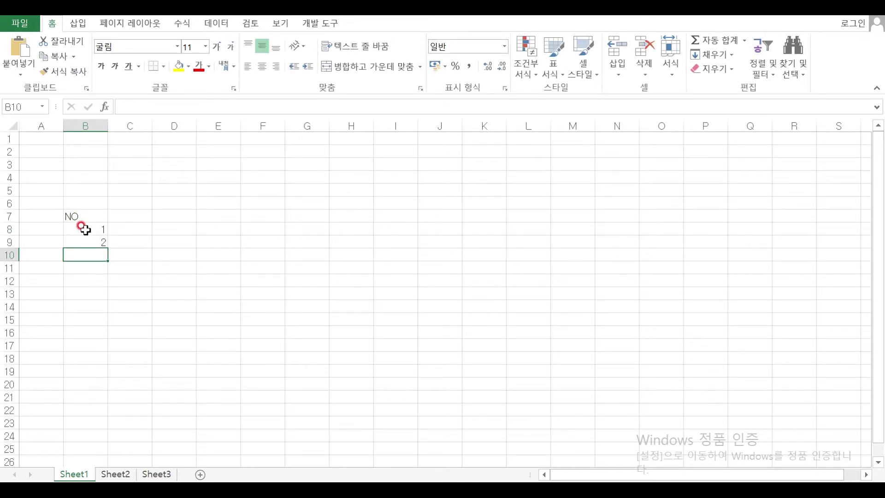
click(85, 229)
drag(85, 229, 88, 240)
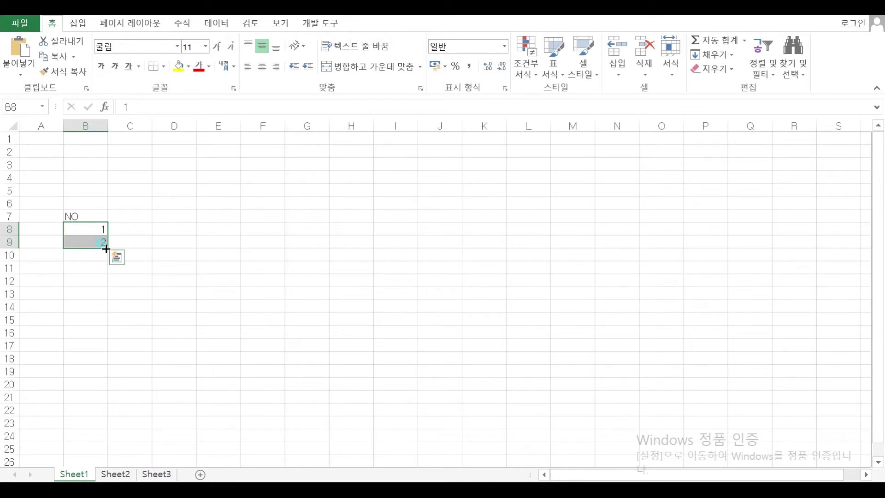
drag(106, 249, 106, 287)
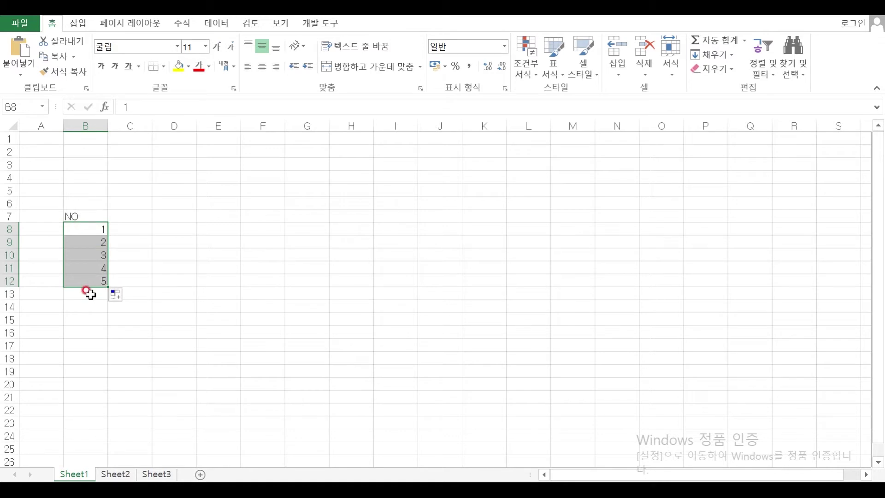
Step: Enter the header 이름 in C7 and the first two people's full names in C8 and C9
click(123, 214)
text(d이름)
key(Return)
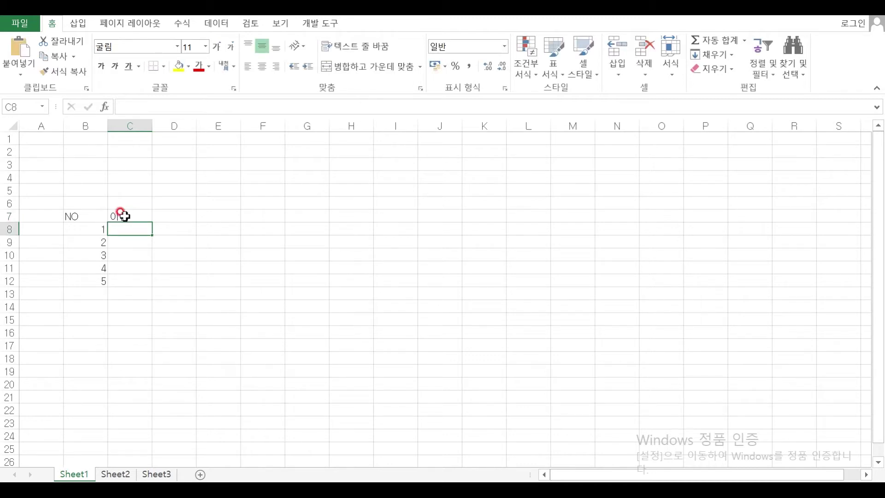
text(박철수)
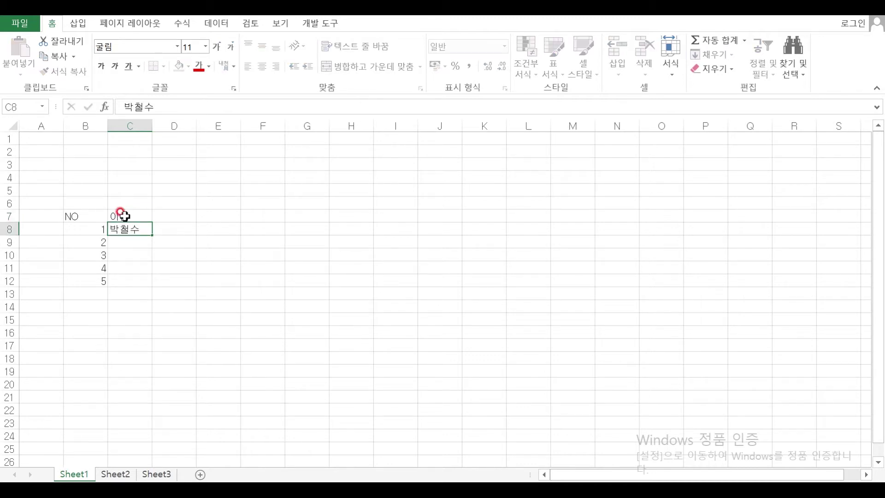
key(Return)
text(이경완)
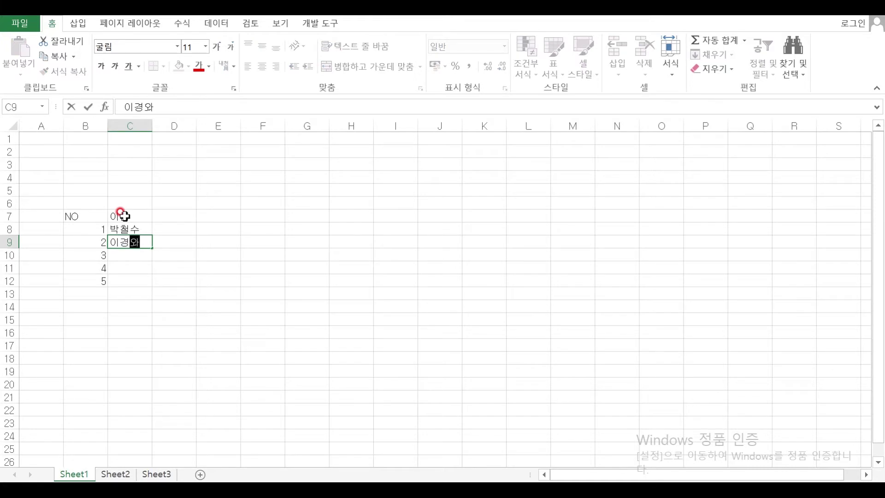
key(Return)
Step: Enter the remaining three people's full names in C10:C12
text(ㅣㅁ)
key(BackSpace)
key(BackSpace)
text(김여)
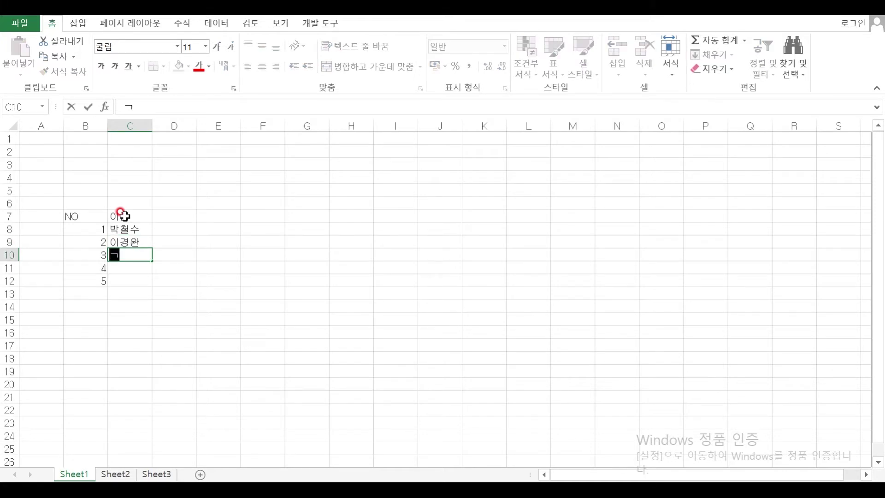
text(ㄴ진)
key(Return)
text(김연수)
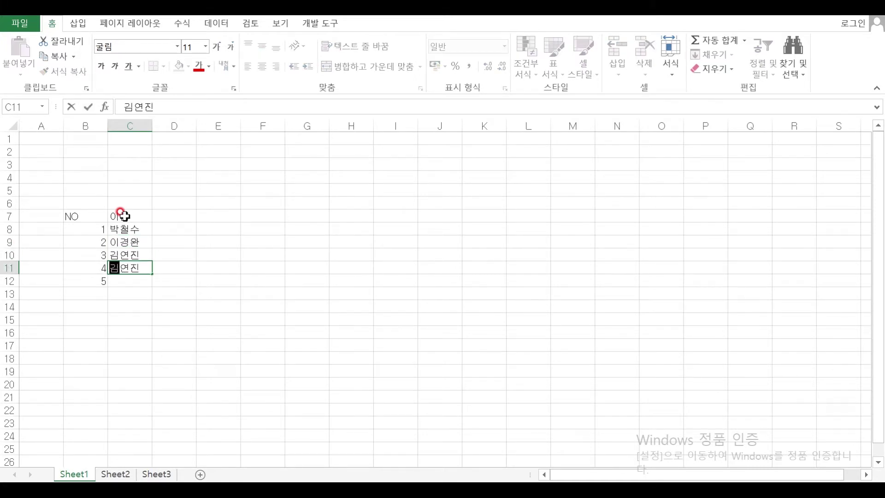
key(Return)
text(정선영)
key(Return)
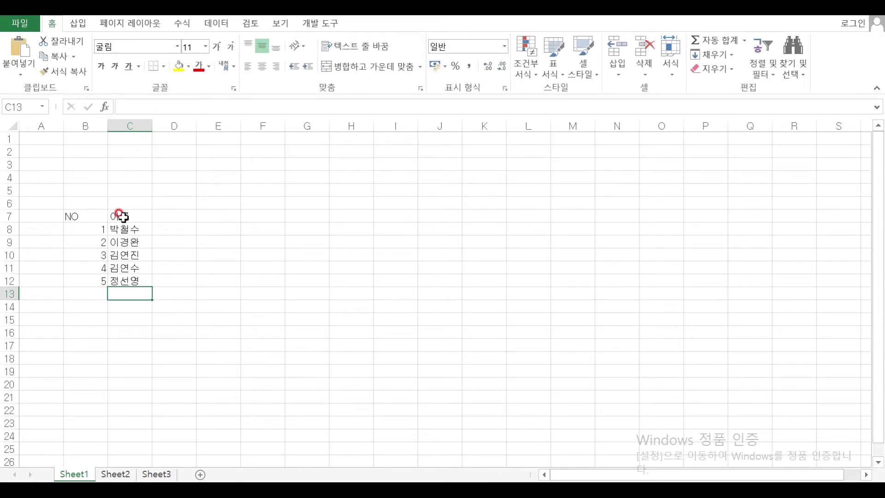
Step: Select D7:N7 in the header row and enter the headers 성별 in D7 and 필기 in E7
click(176, 216)
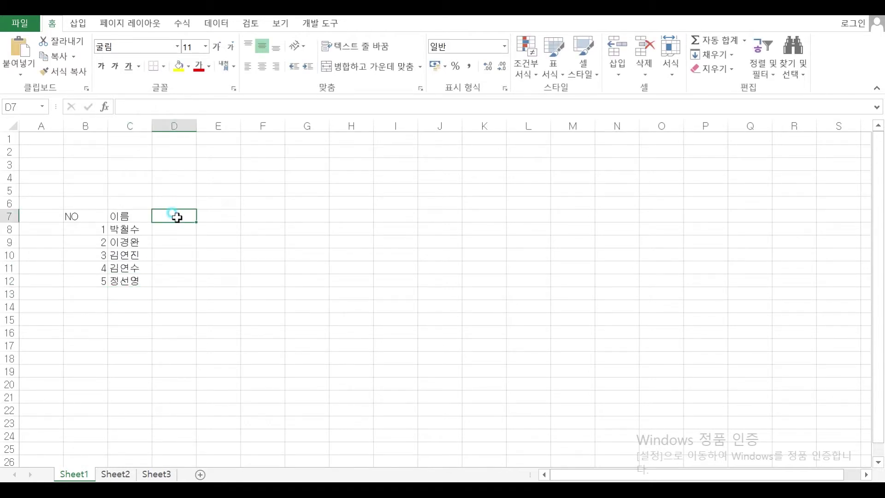
drag(177, 217, 623, 216)
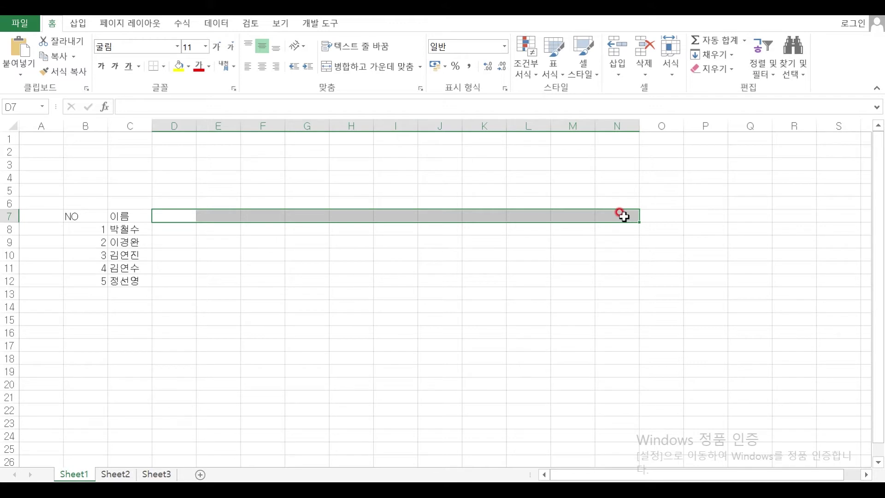
text(ㅅ)
text(성별)
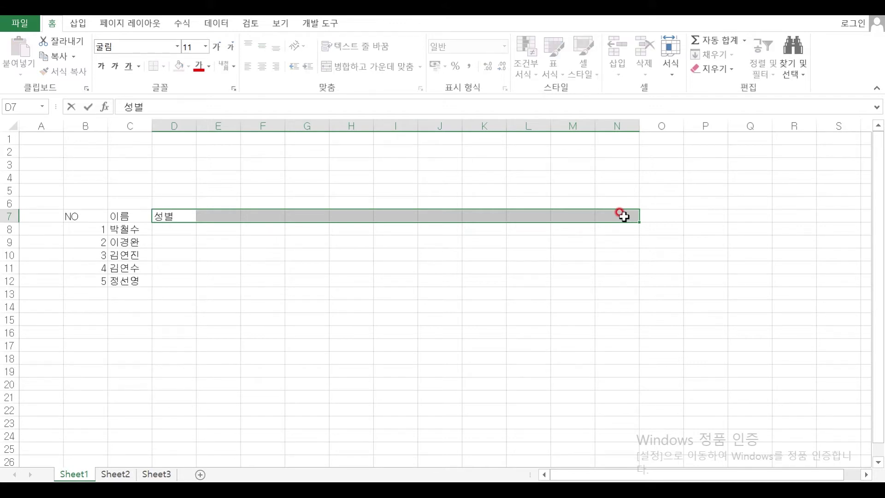
key(Return)
text(필기)
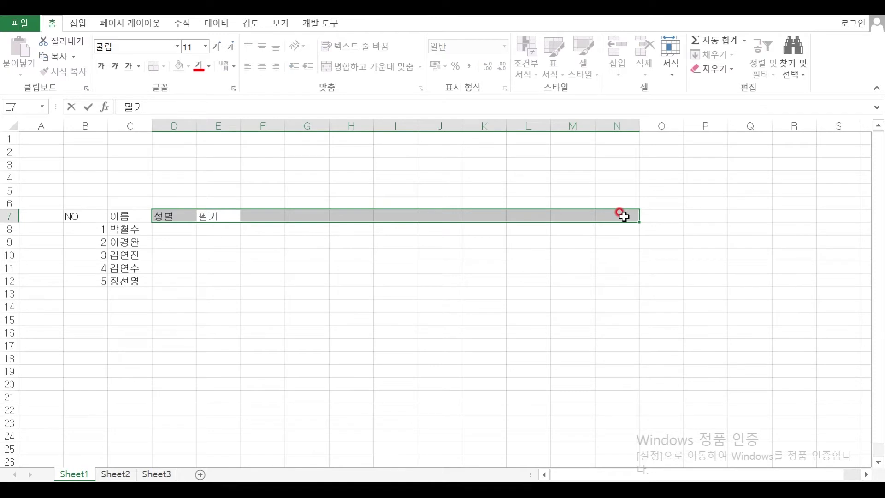
key(Return)
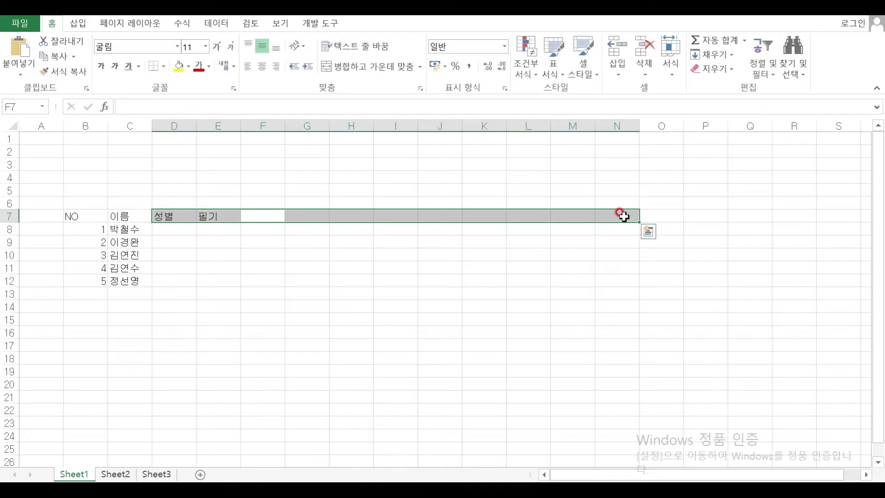
text(살가)
key(Return)
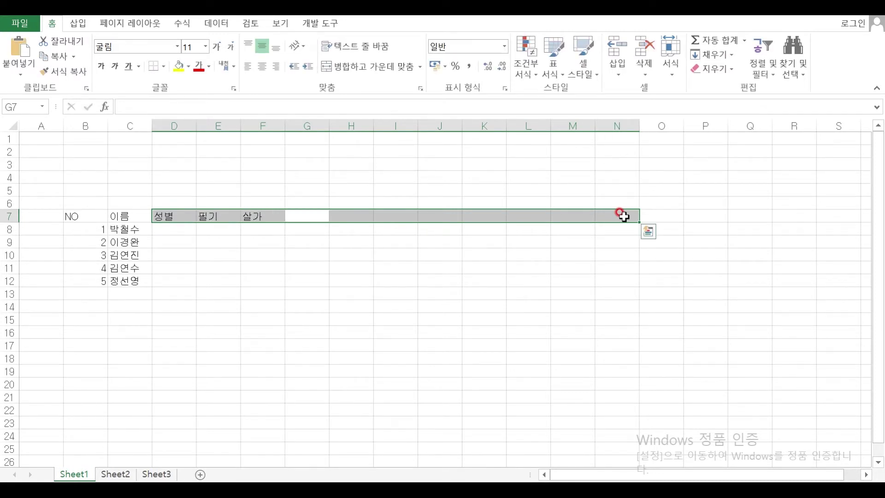
key(Left)
Step: Select F7:O7 and enter the headers 실기 in F7 and 총점 in G7
drag(253, 216, 659, 216)
text(실기)
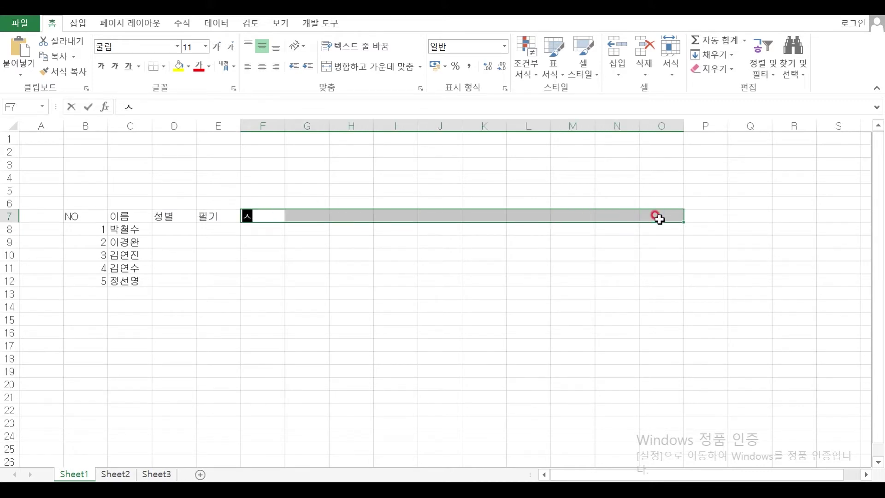
key(Return)
text(총점)
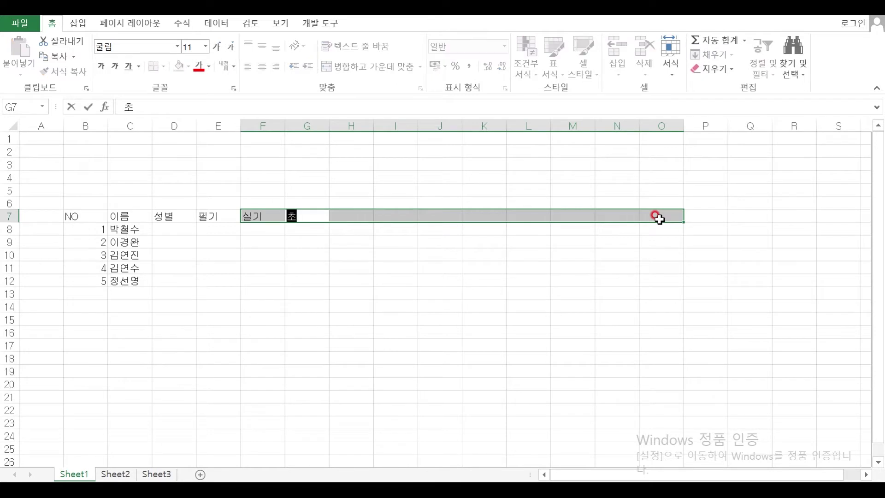
key(Return)
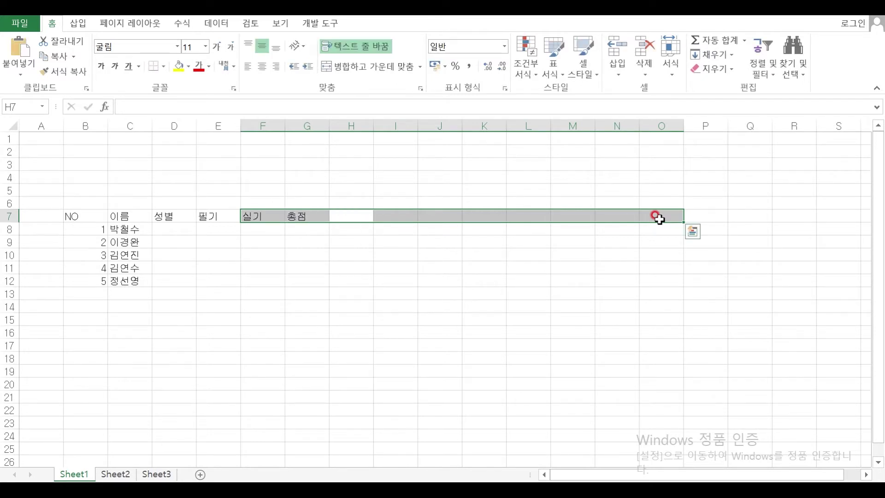
Step: Enter a two-line header in H7 with 여자 on the first line and 총점합계 on the second
text(여자)
key(Return)
text(총점합계)
key(BackSpace)
text(계)
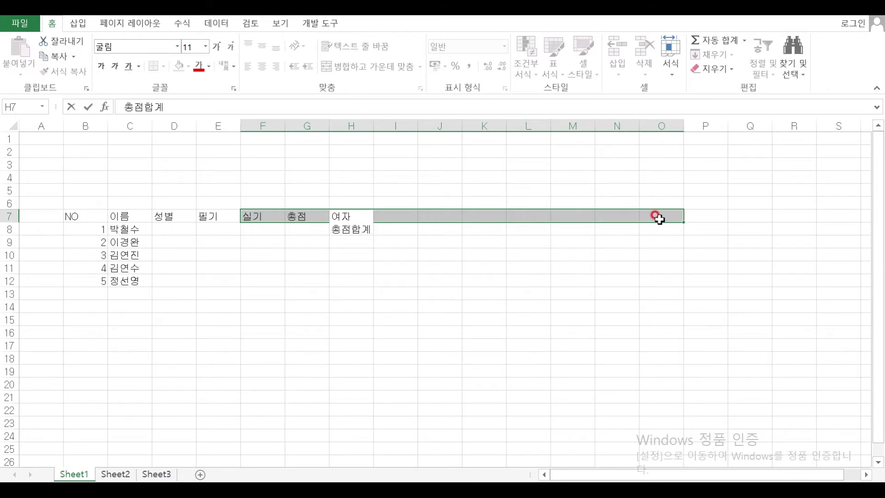
key(Return)
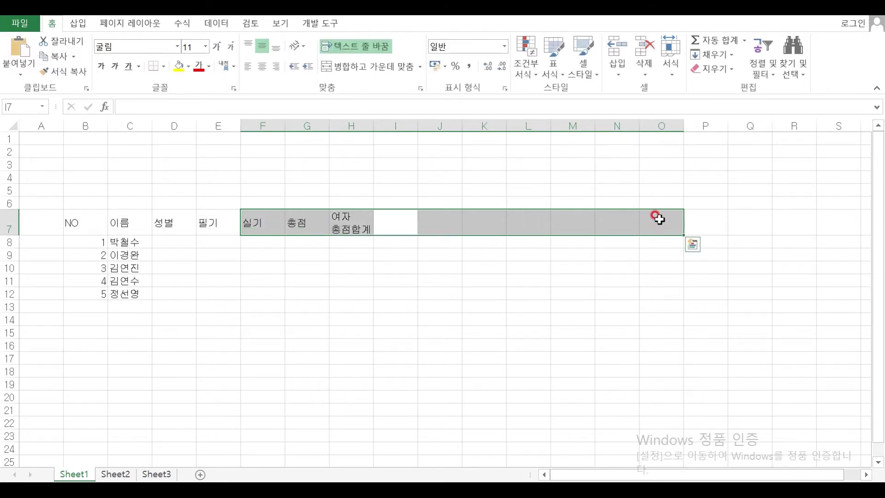
Step: Enter the two-line header 여자 / 총점합계 in I7 as well
text(여자)
key(alt+Return)
text(총점합ㄱ)
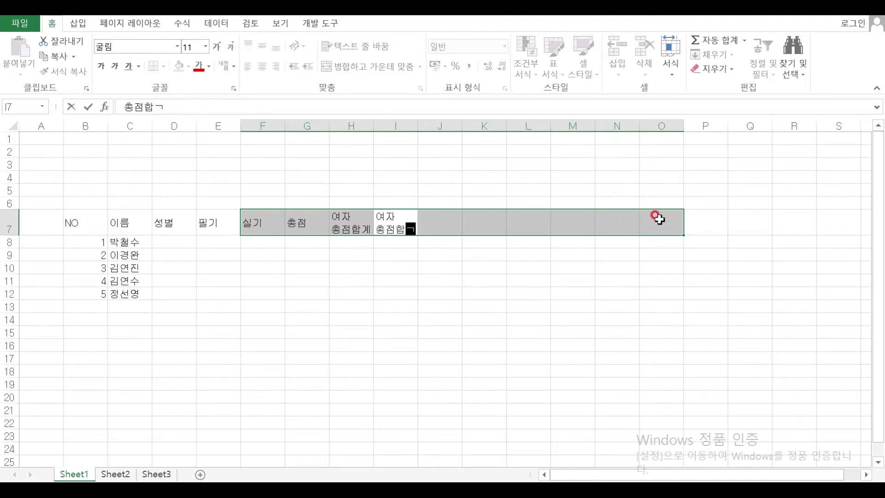
text(ㅖ)
key(Tab)
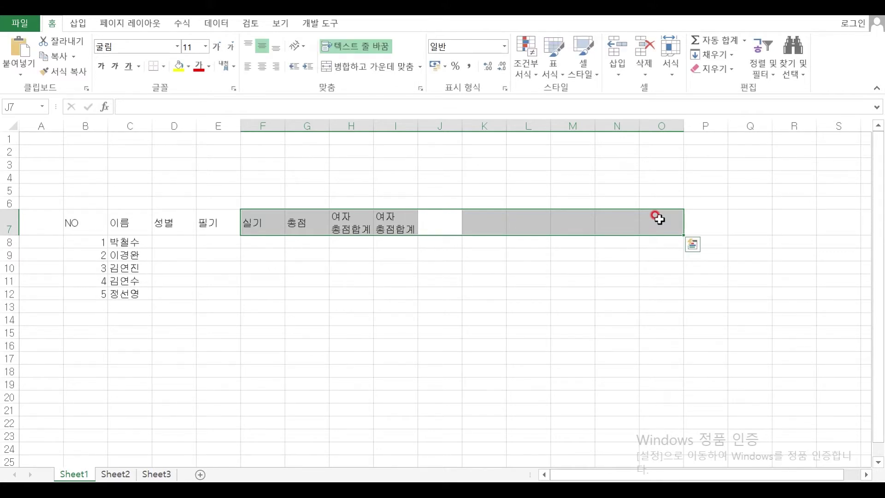
Step: Enter a two-line header in J7 with 남자 above 총점최대
text(남자)
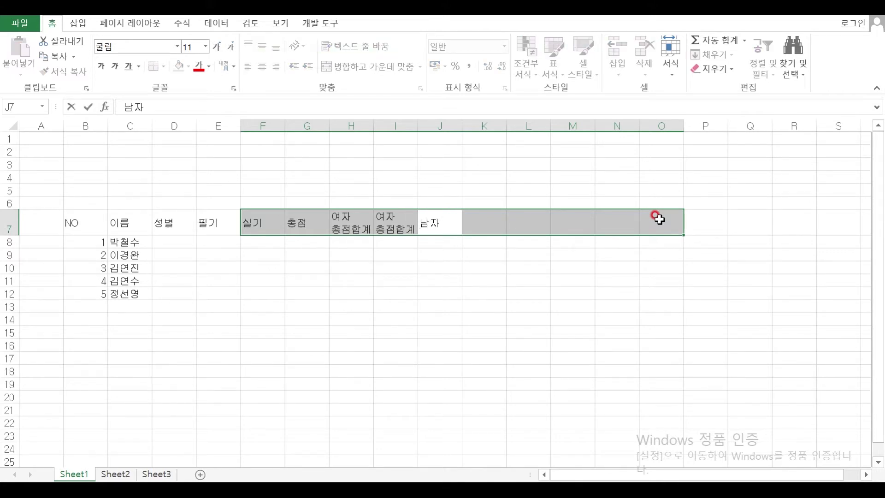
key(alt+Return)
text(총점최대)
key(Return)
Step: Enter a two-line header in K7 with 여자 above 총점최소
text(여자)
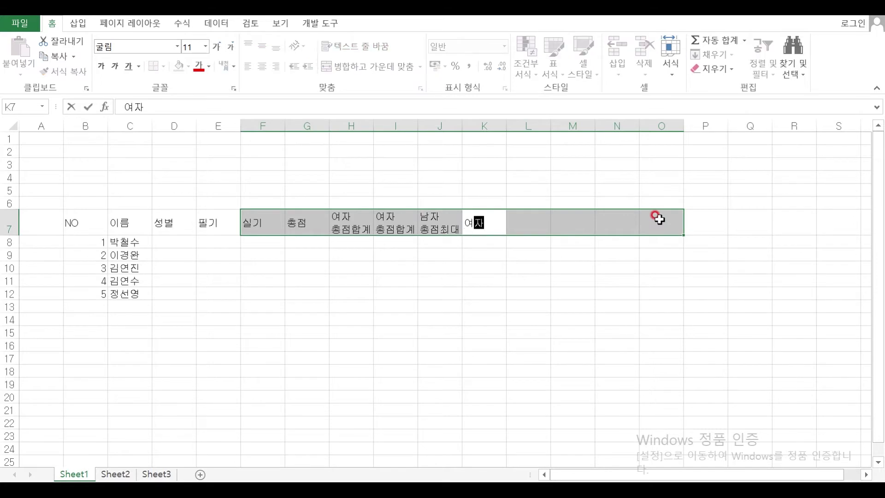
key(alt+Return)
text(총저)
text(최소)
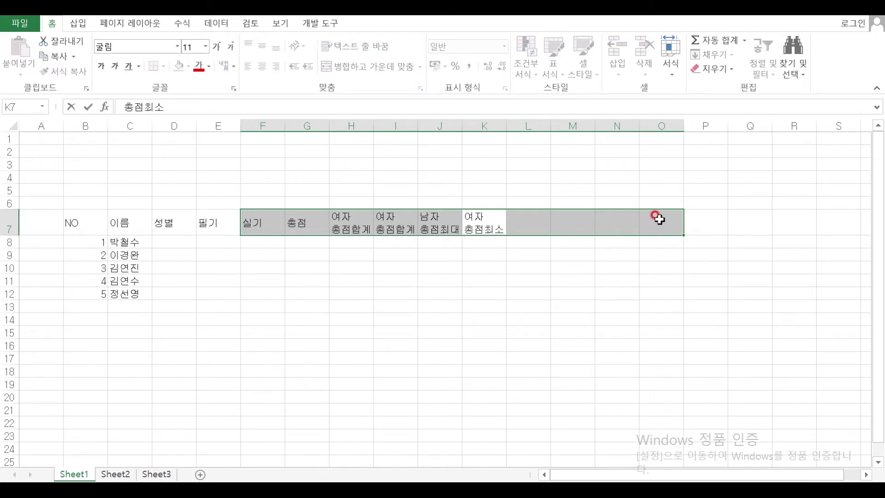
key(Return)
Step: Enter a two-line header in L7 with 남자 above 총점평균
text(남자)
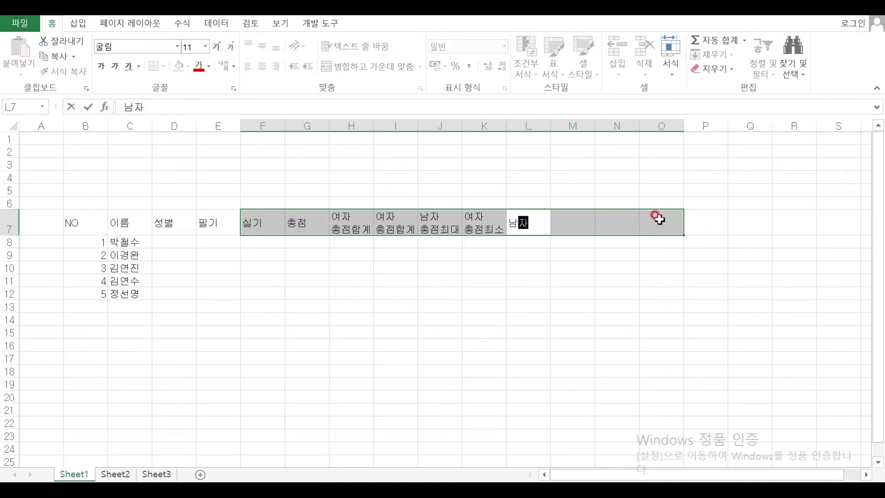
key(alt+Return)
text(총)
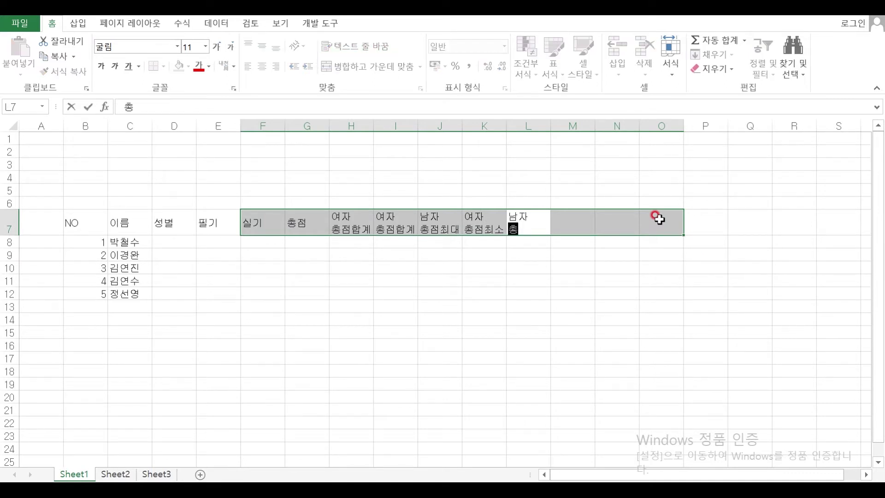
text(점평균)
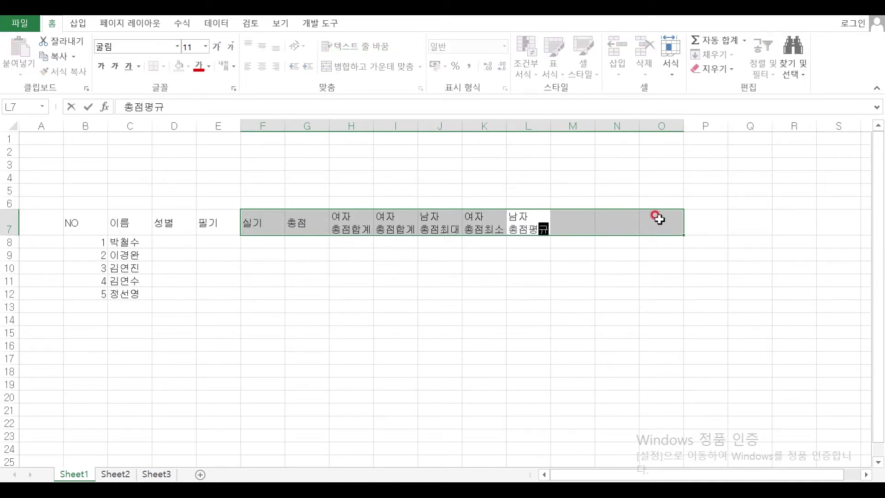
key(Return)
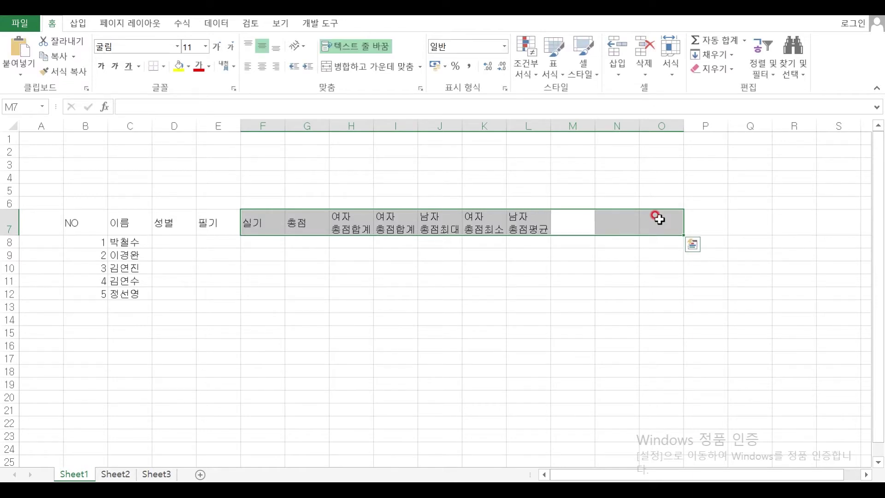
Step: Enter the headers 세로행찾기 in M7 and 가로열찾기 in N7
text(세로행찾기)
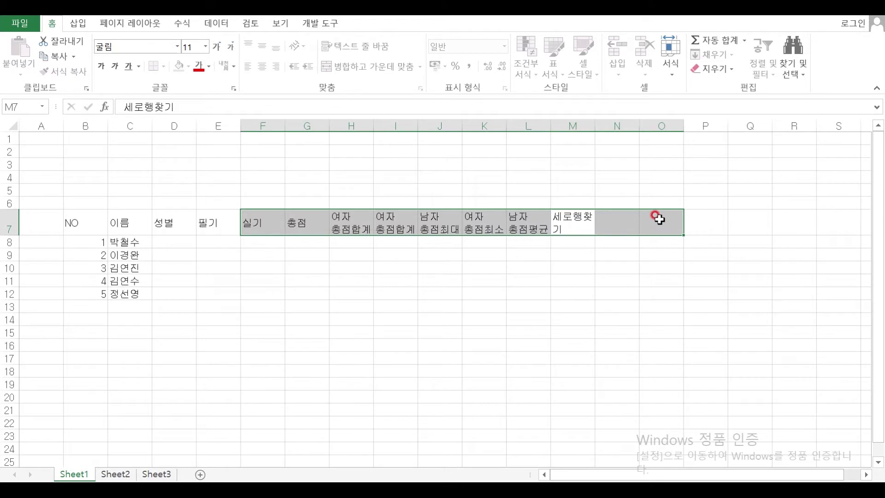
key(Return)
text(가로열찾기)
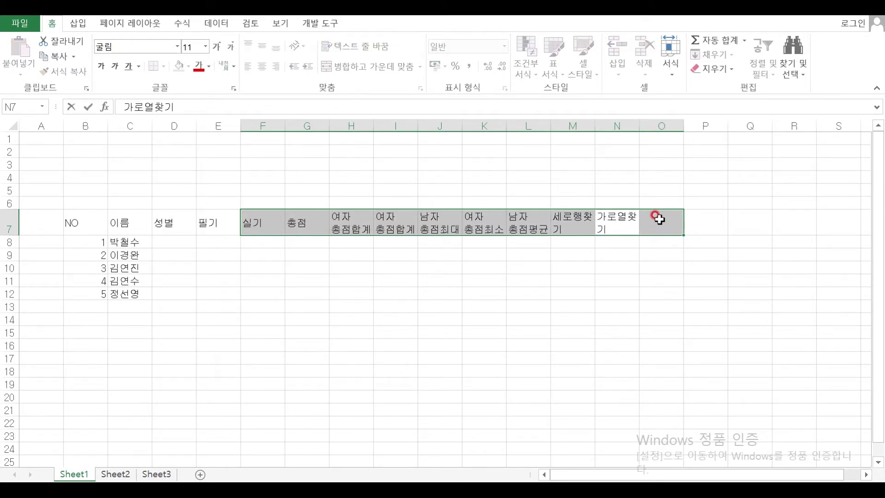
key(Return)
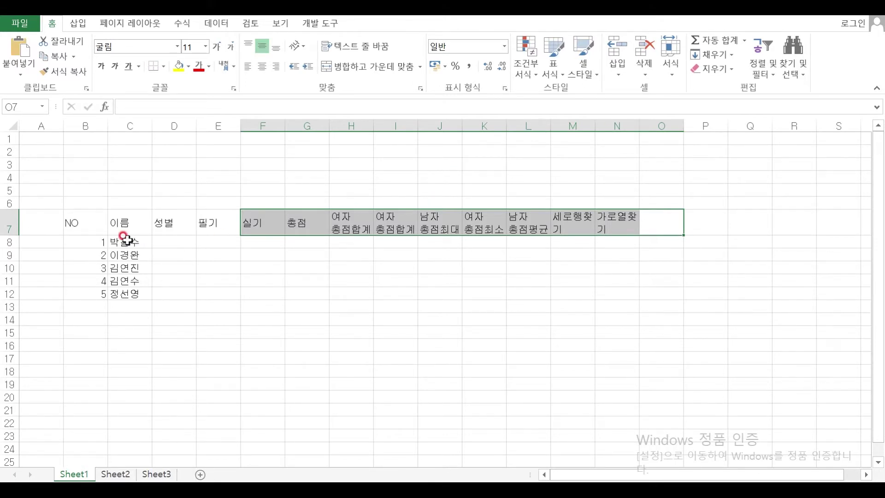
Step: Fill the 성별 column in D8:D12 with 여, 남, 남, 여, 여
click(175, 240)
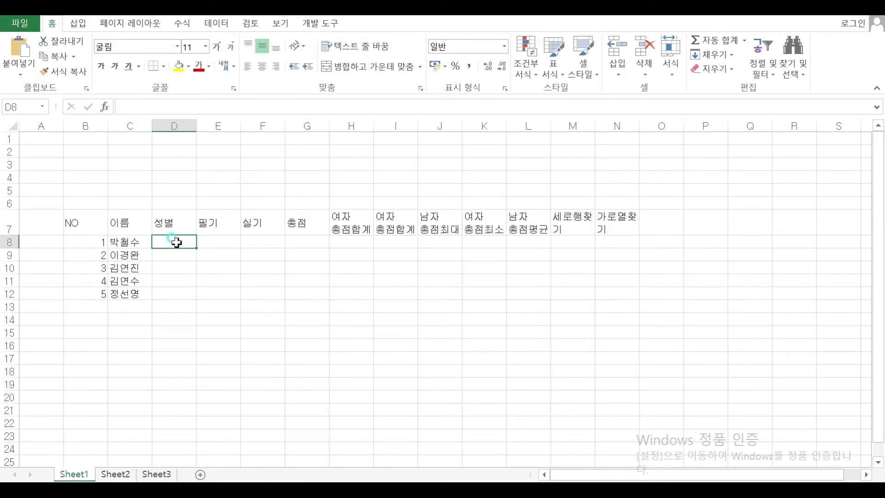
text(여)
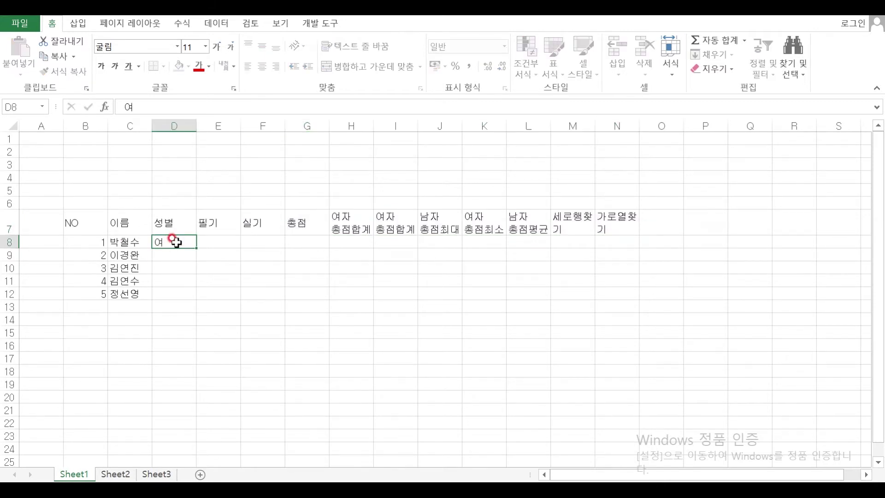
key(Return)
text(나ㅁ)
key(Return)
text(남)
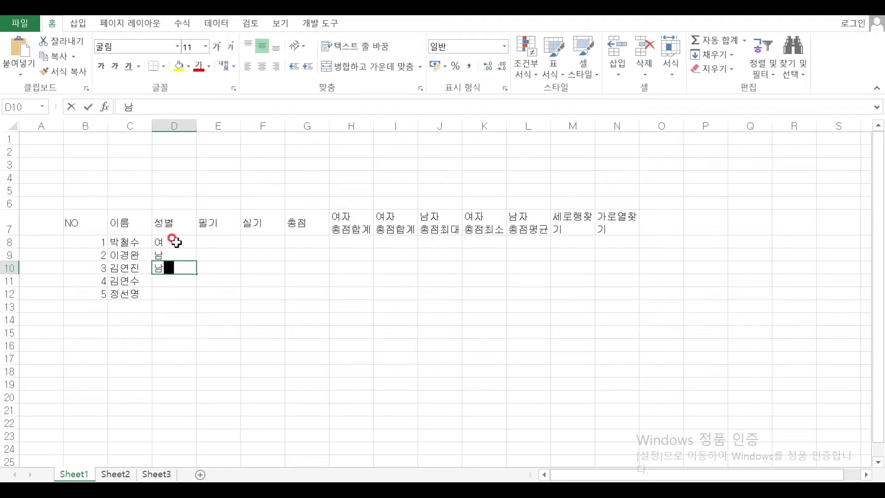
key(Return)
text(여)
key(Return)
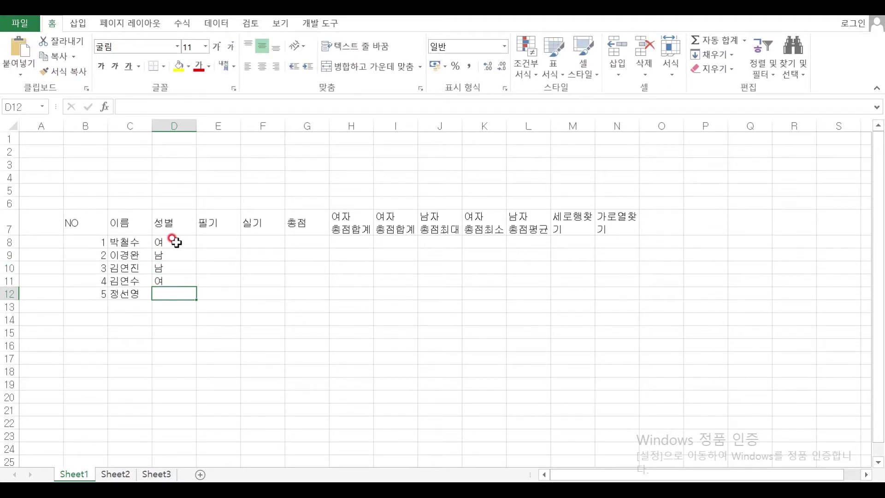
text(여)
key(Return)
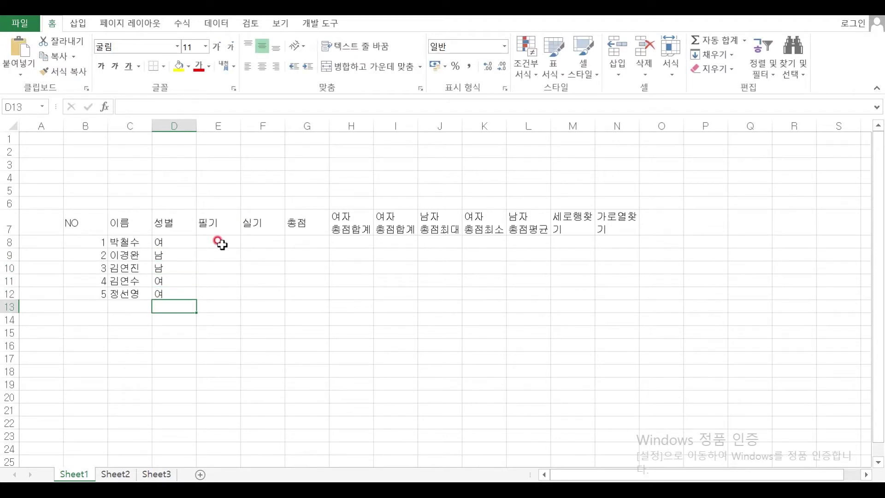
Step: Enter the 필기 scores 85, 96, 60, 92 and 55 in E8:E12
click(219, 242)
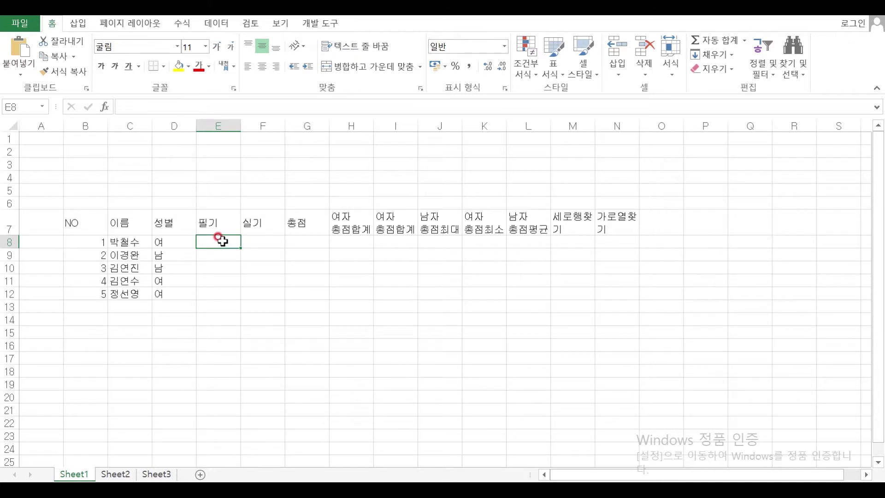
text(85)
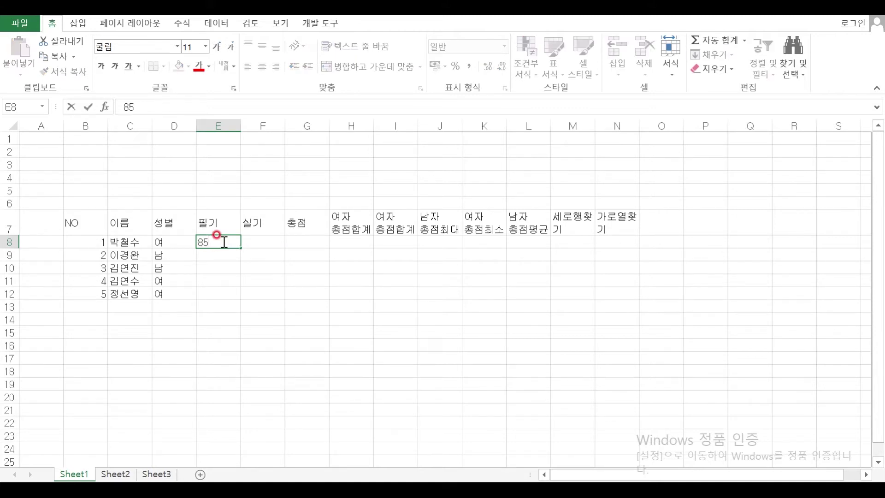
key(Return)
text(96)
key(Return)
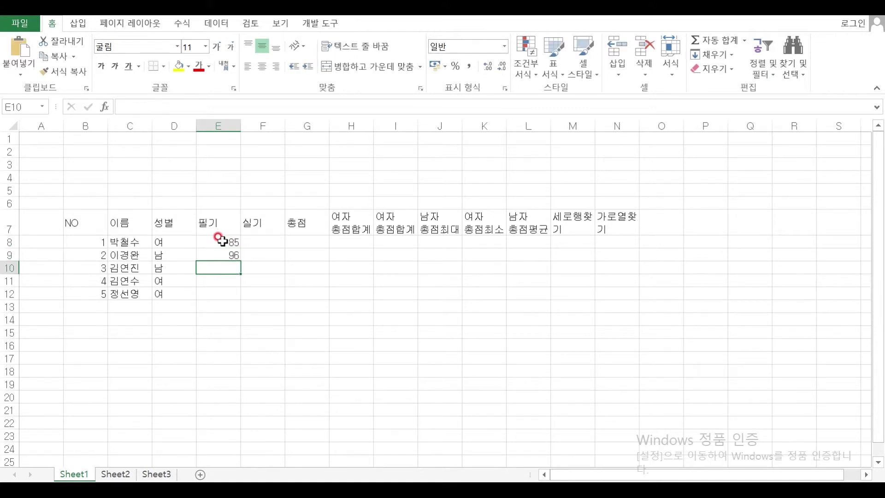
text(60)
key(Return)
text(92)
key(Return)
text(55)
key(Return)
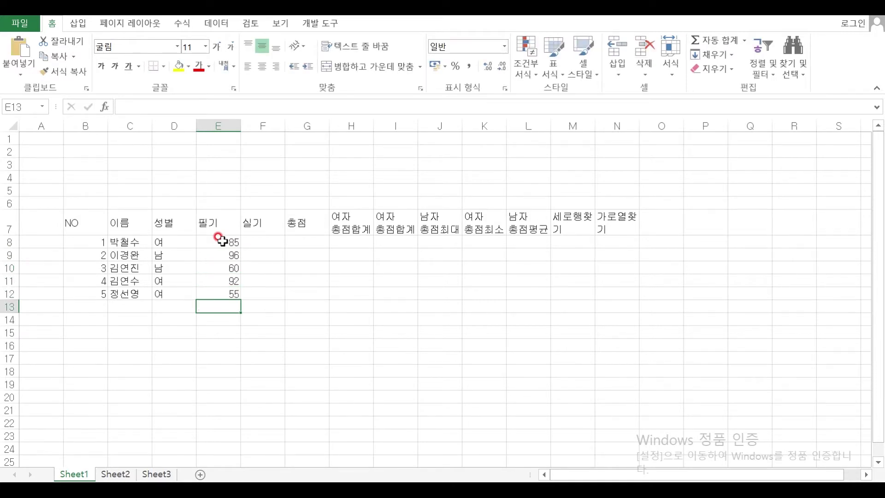
Step: Enter the 실기 scores 45, 70, 92, 91 and 60 in F8:F12
click(261, 242)
double_click(264, 243)
text(45)
key(Return)
text(70)
key(Return)
text(92)
key(Return)
text(91)
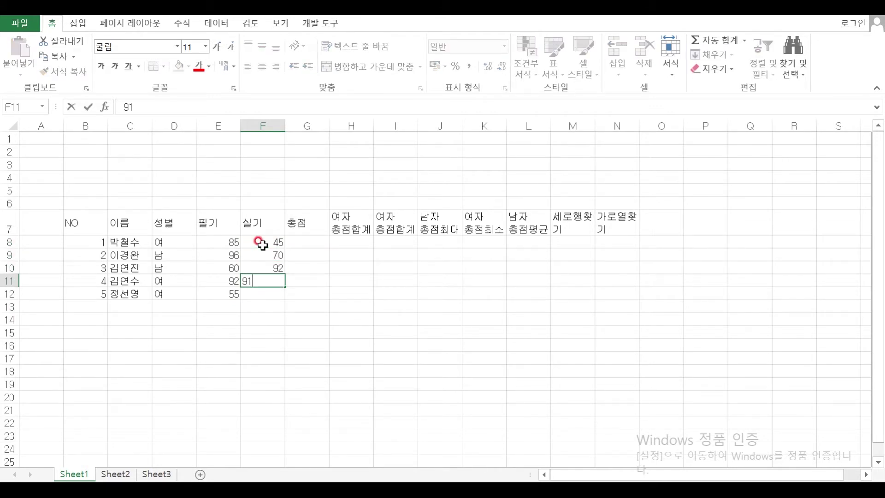
key(Return)
text(60)
key(Return)
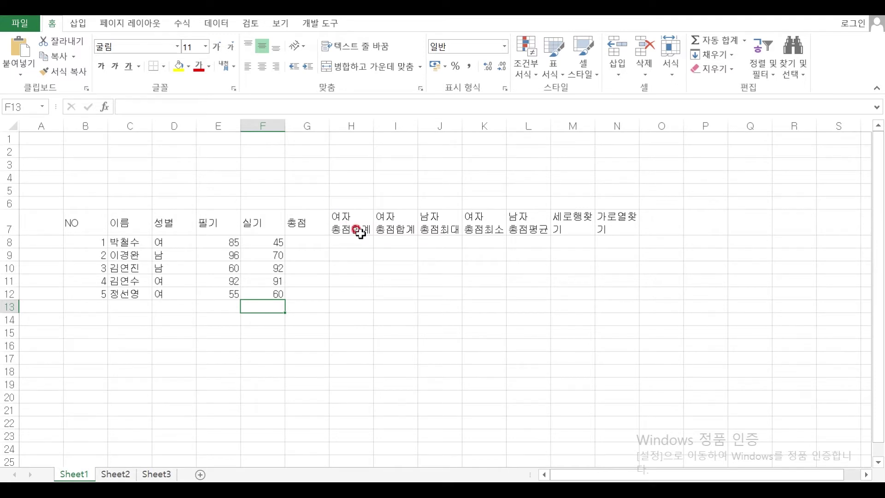
Step: Label the statistics columns in H6:K6 with the function names SUMIF, DSUM, DMAX and DCOUNT
click(353, 202)
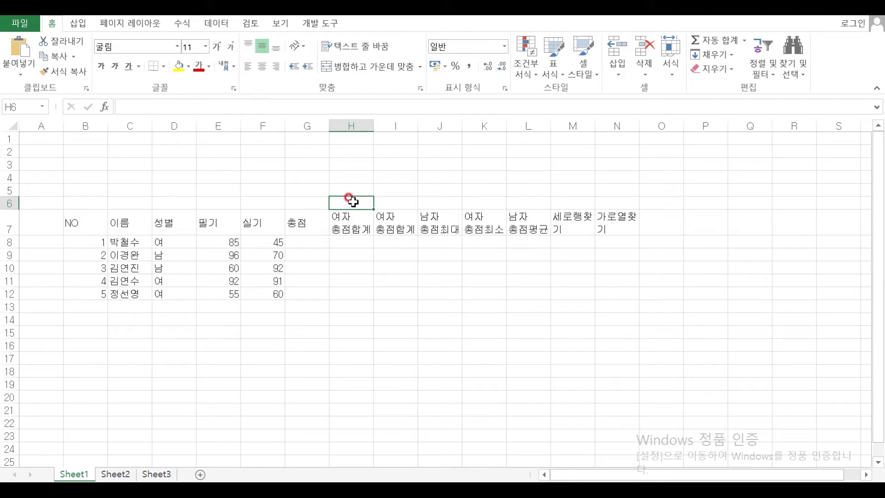
text(sum)
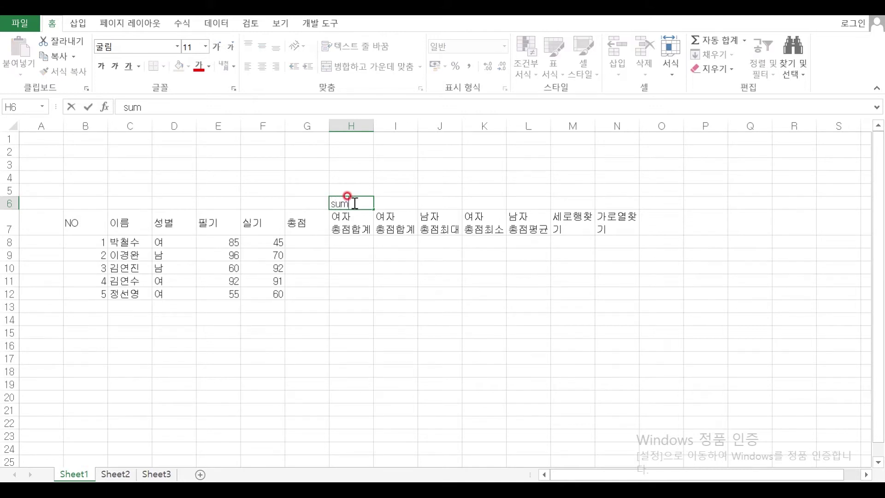
text(UMIF)
key(Tab)
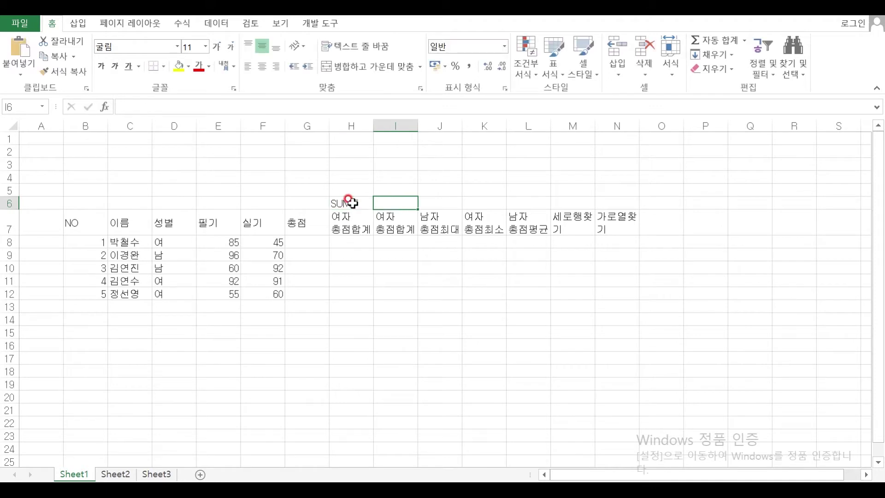
text(DSUM)
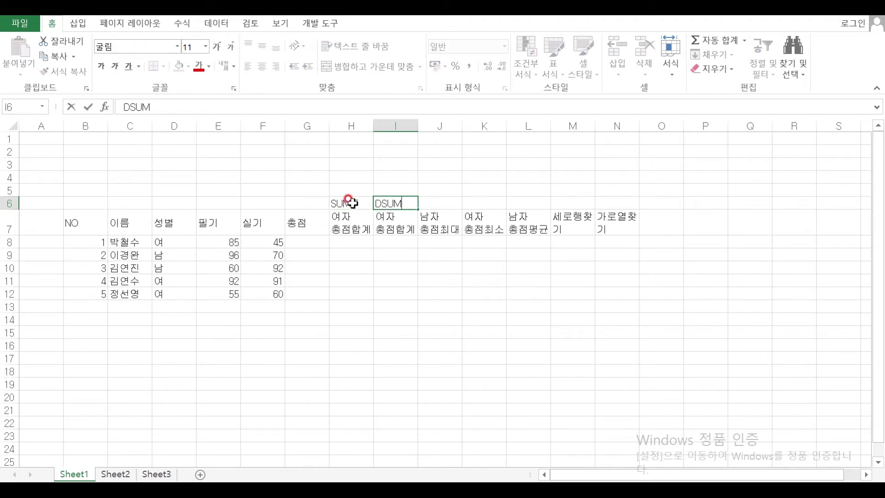
key(Tab)
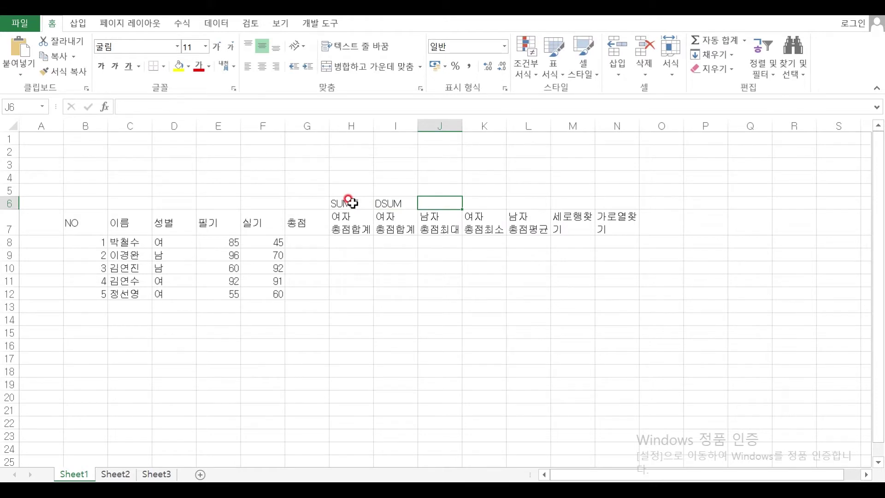
text(DMAX)
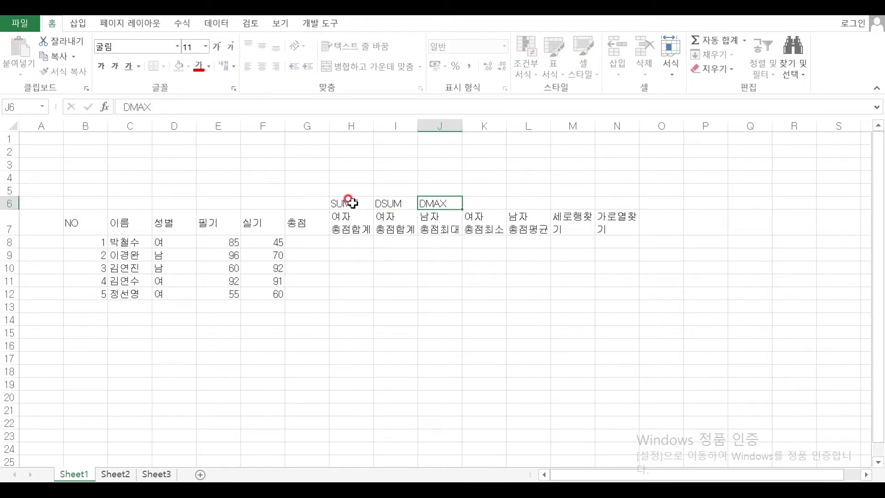
key(Tab)
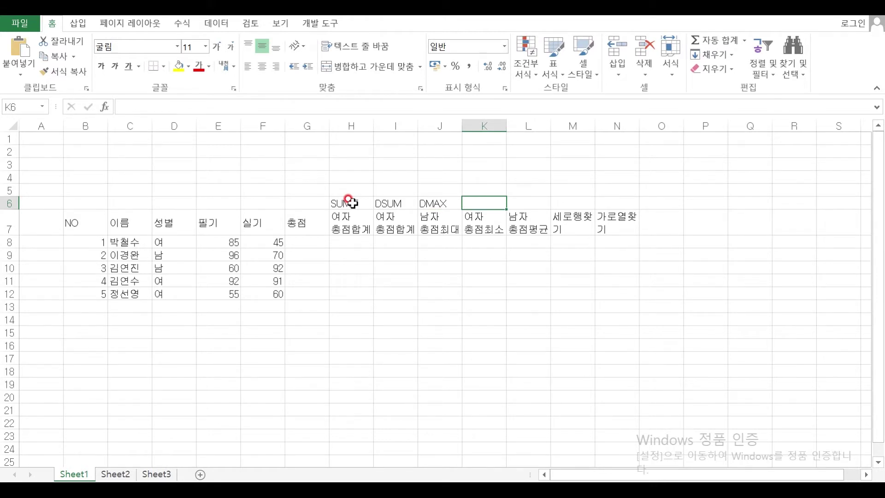
text(D)
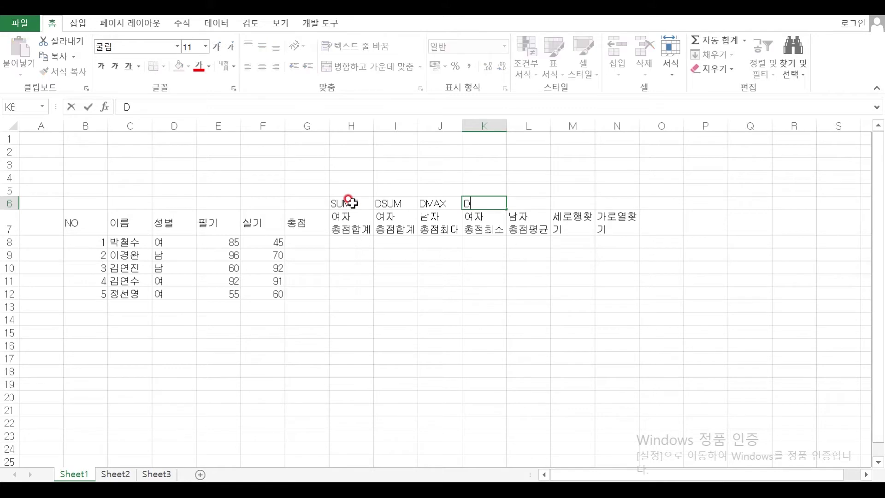
text(COUNT)
key(Return)
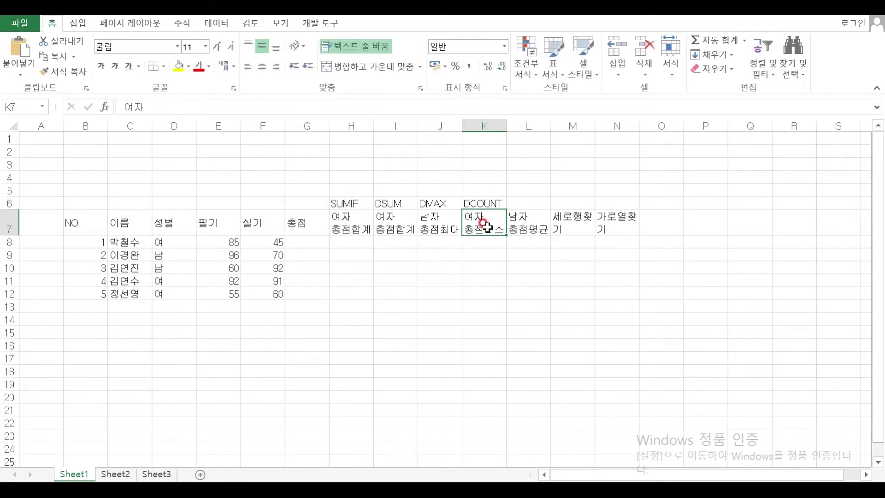
Step: Change the second line of the K7 header to 총점 수
double_click(485, 226)
drag(486, 229, 506, 228)
text(TN)
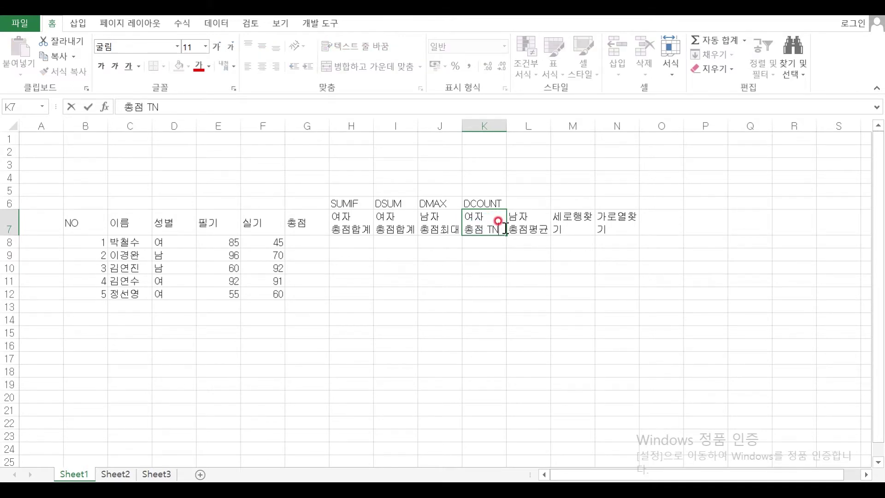
key(BackSpace)
key(BackSpace)
text(수)
Step: Enter the label DAVERAGE in L6 and auto-fit the width of column L
click(533, 203)
double_click(533, 203)
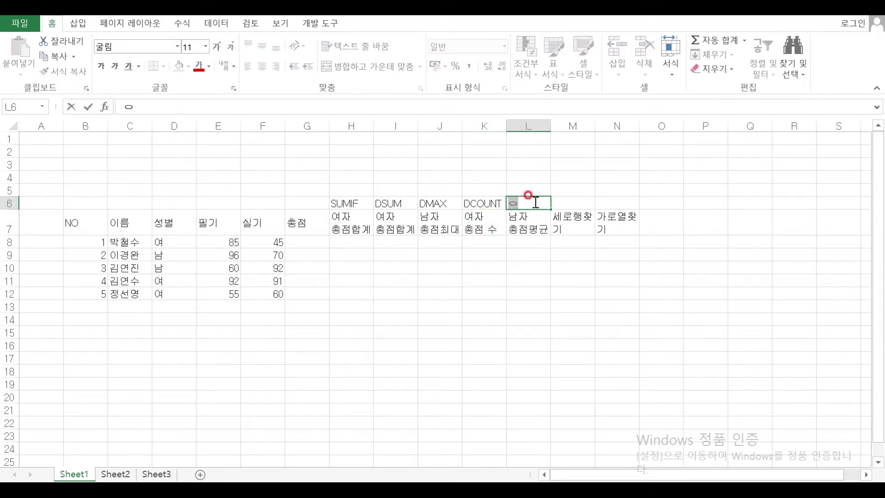
text(DAVERAGE)
click(536, 266)
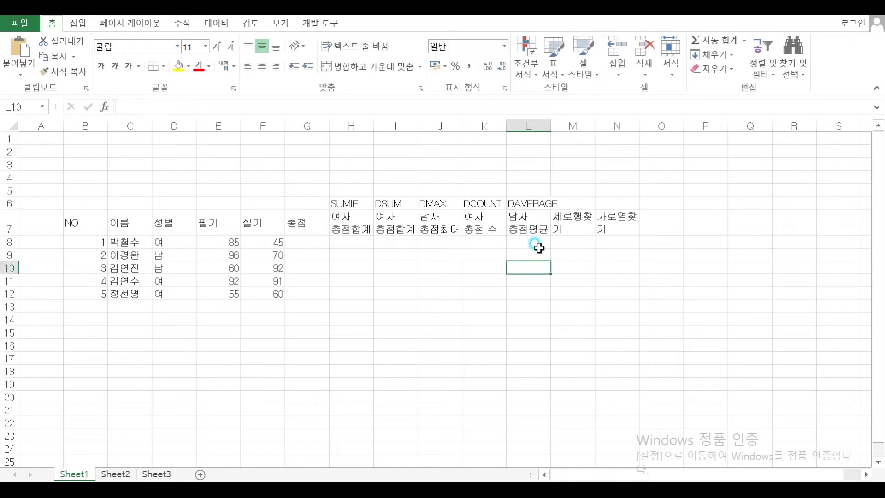
double_click(551, 125)
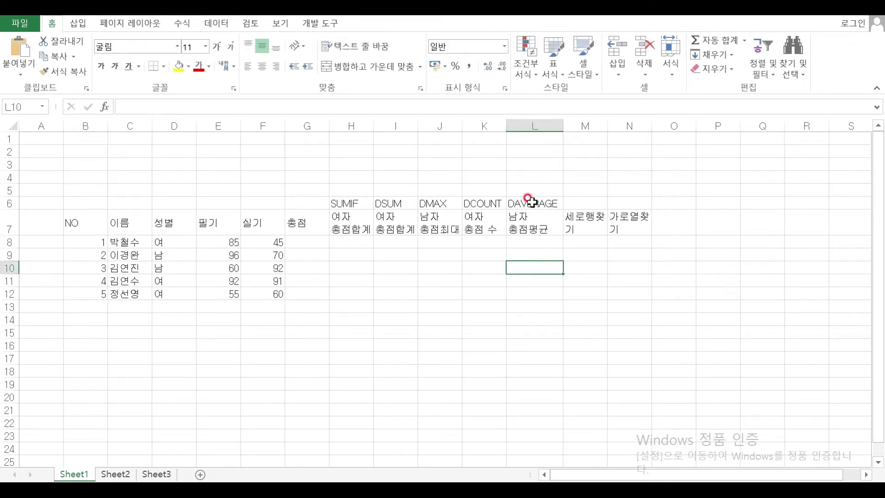
Step: Enter VLOOKUP in M6 and HLOOKUP in N6, and auto-fit the widths of columns M and N
click(581, 203)
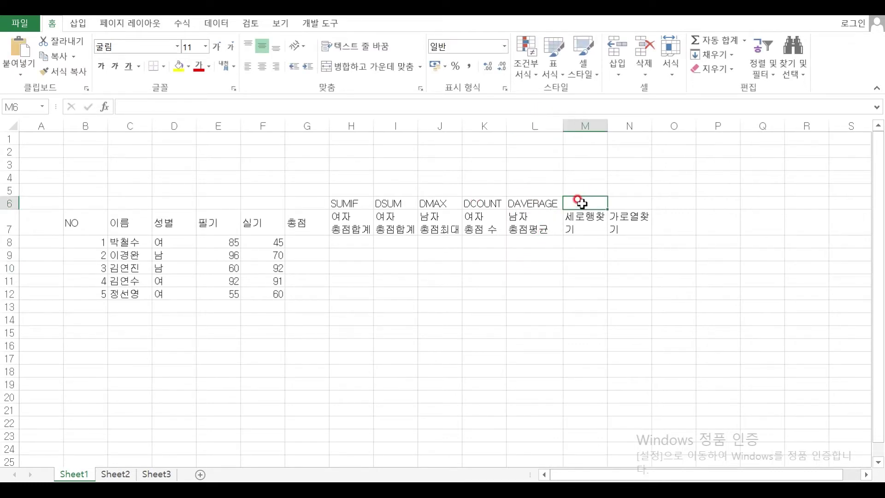
text(VLOOKUP)
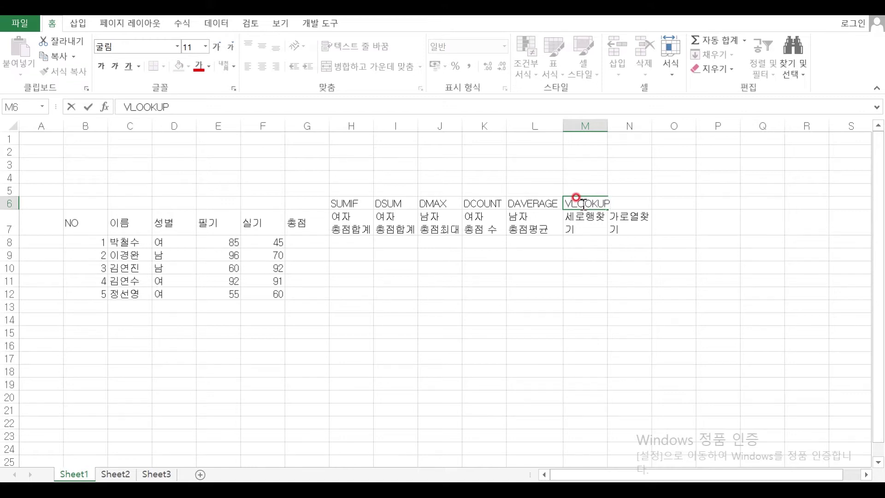
key(Tab)
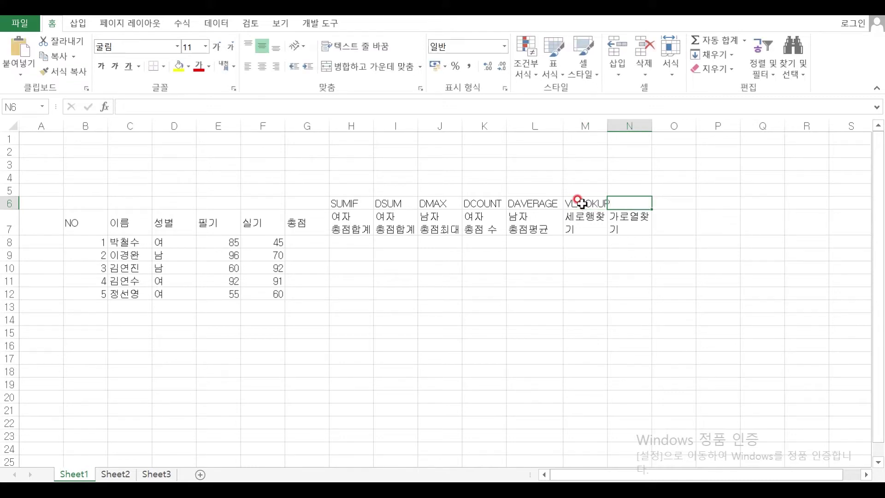
text(HLOOKUP)
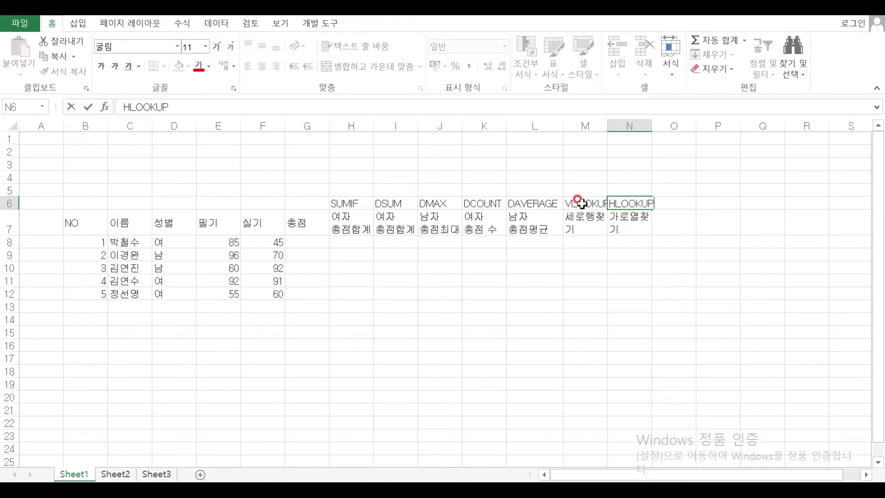
key(Return)
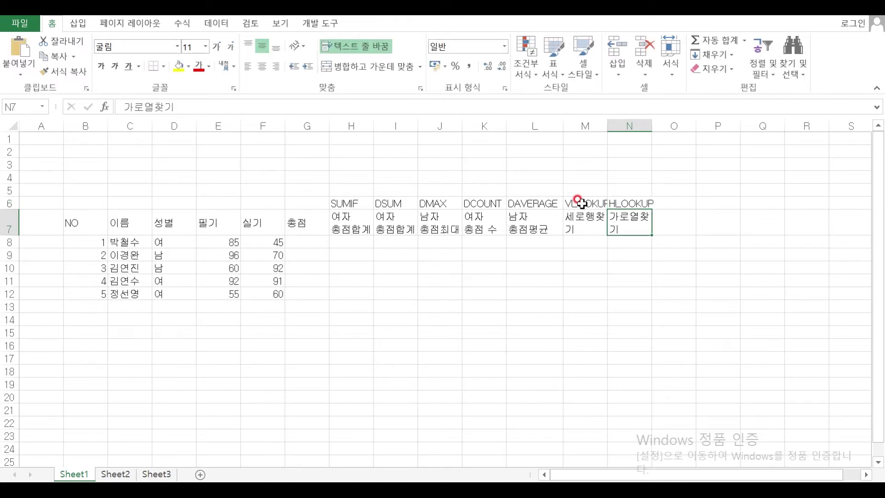
double_click(607, 125)
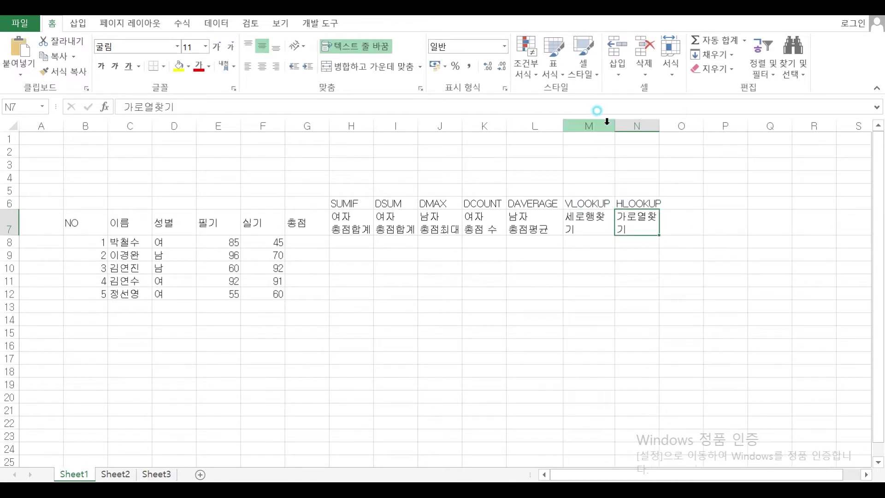
double_click(659, 123)
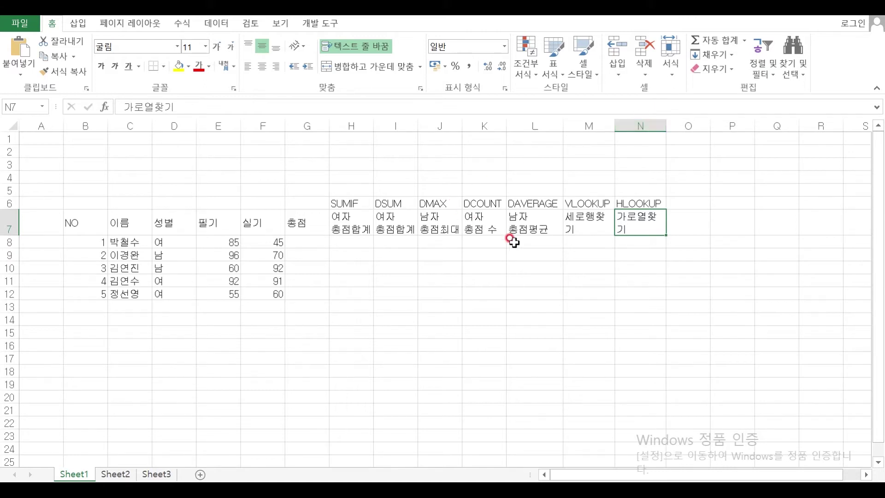
Step: Enter the category headings 통계함수 in H5 and 데이터베이스 함수 in I5
click(357, 189)
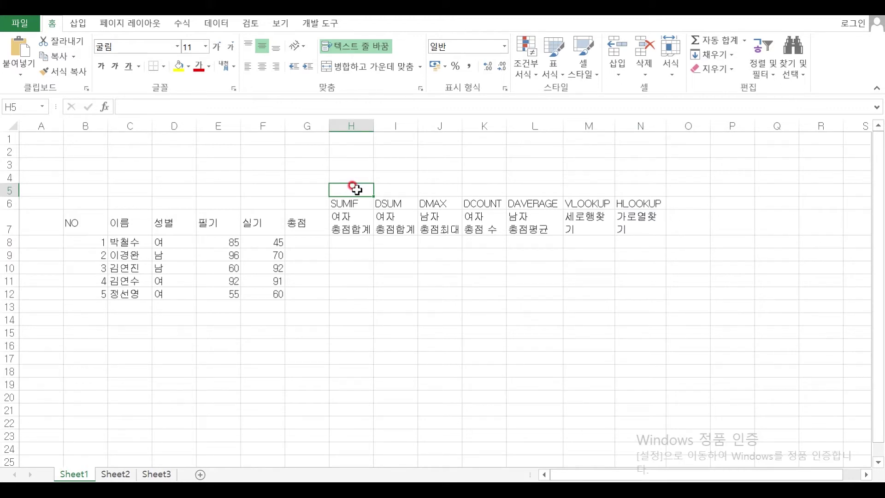
text(=ㅗㅇㄱㅖㅎㅏㅁㅅ)
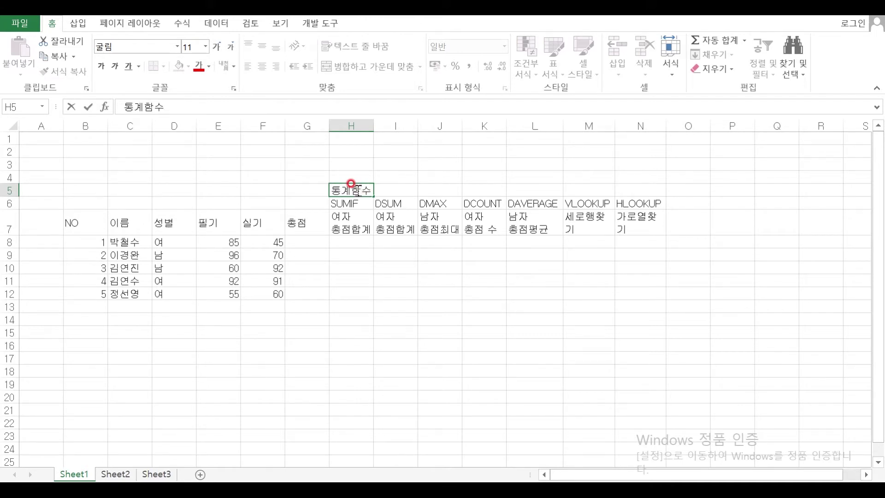
key(Tab)
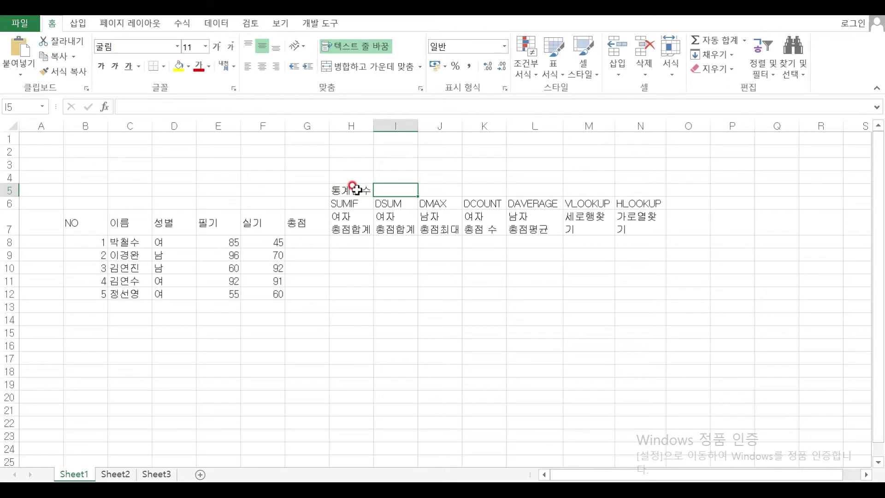
text(데이터베이스)
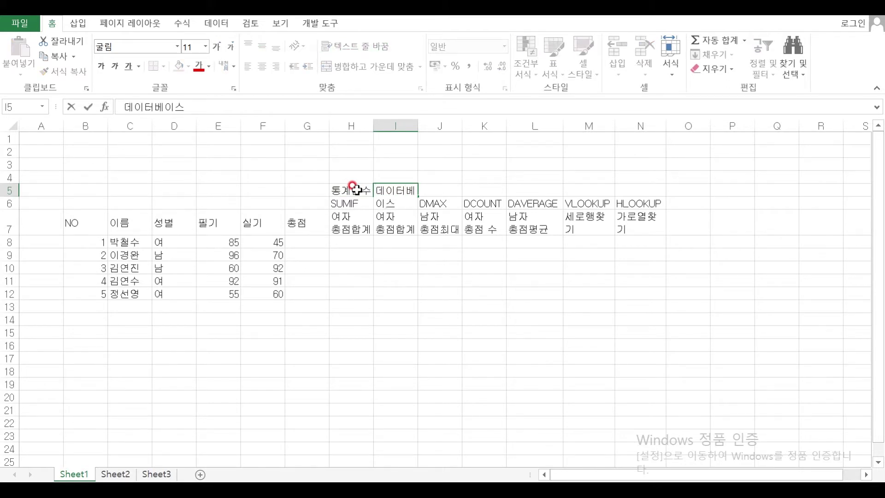
text( 함수)
key(Return)
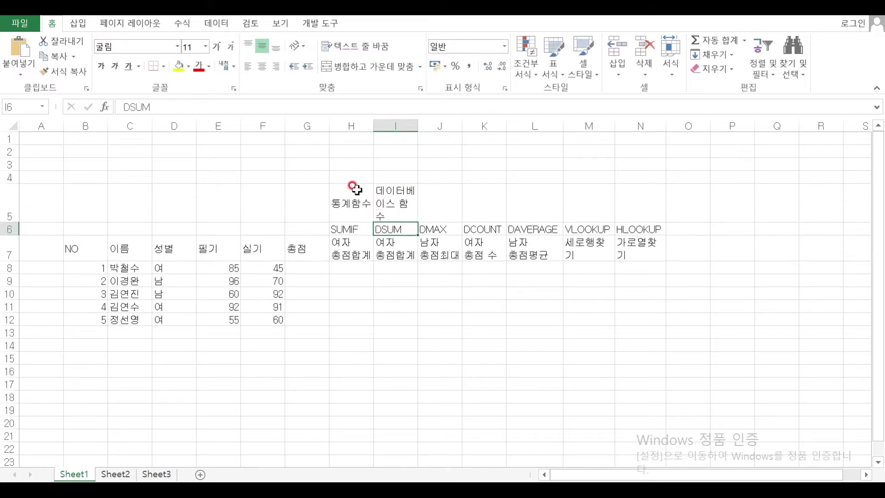
Step: Merge and centre I5:L5 and M5:N5 as separate category heading cells
drag(398, 198, 547, 209)
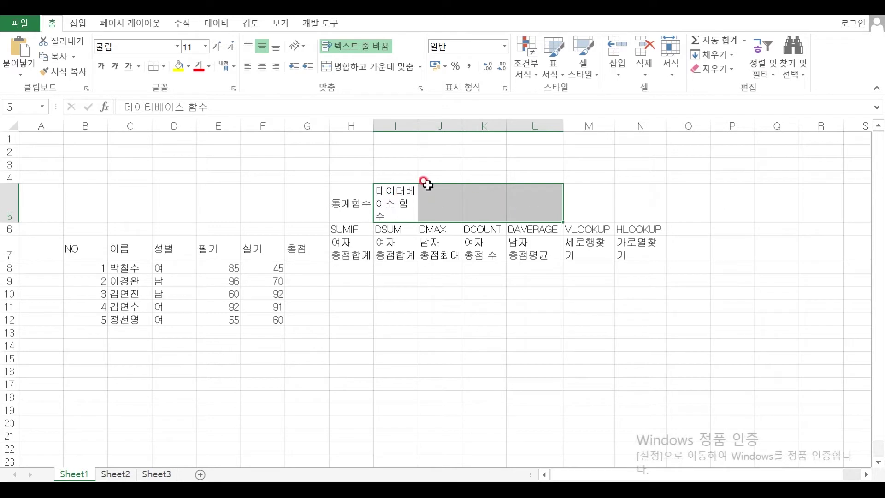
click(374, 67)
drag(590, 203, 622, 201)
click(377, 75)
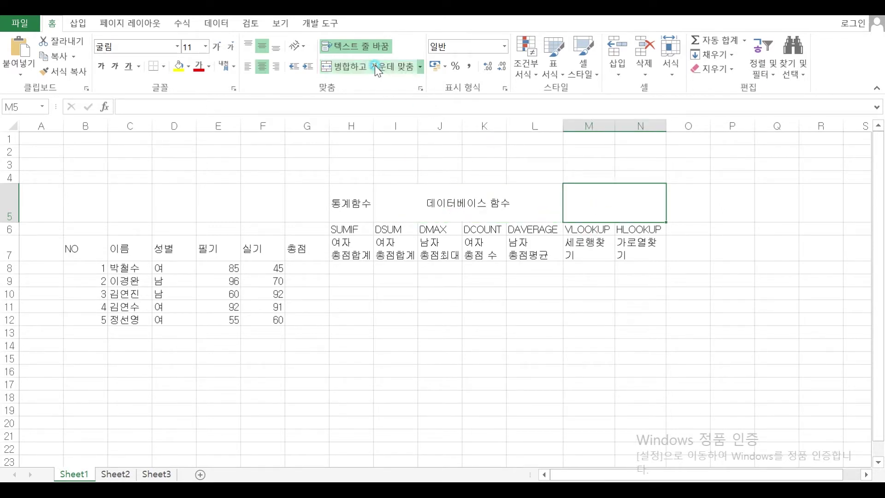
Step: Enter the heading 찾기 함수 in the merged cell M5:N5
text(ㅈ)
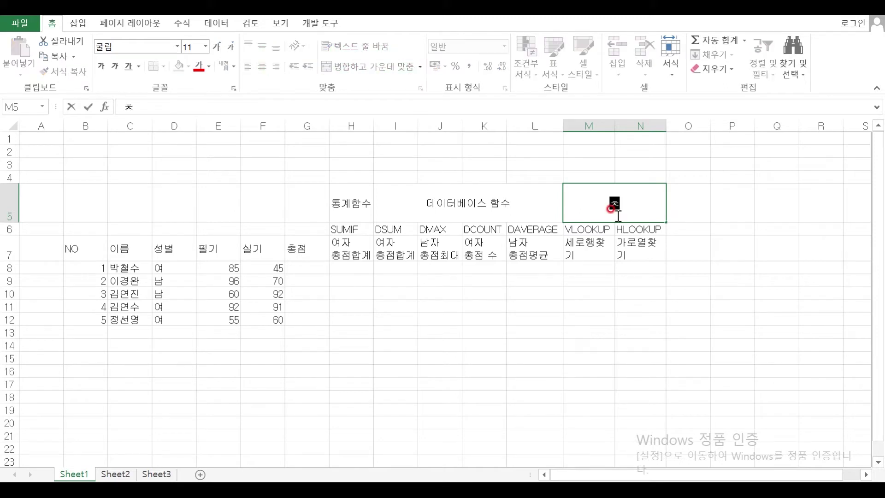
text(기)
text( 함수)
key(Return)
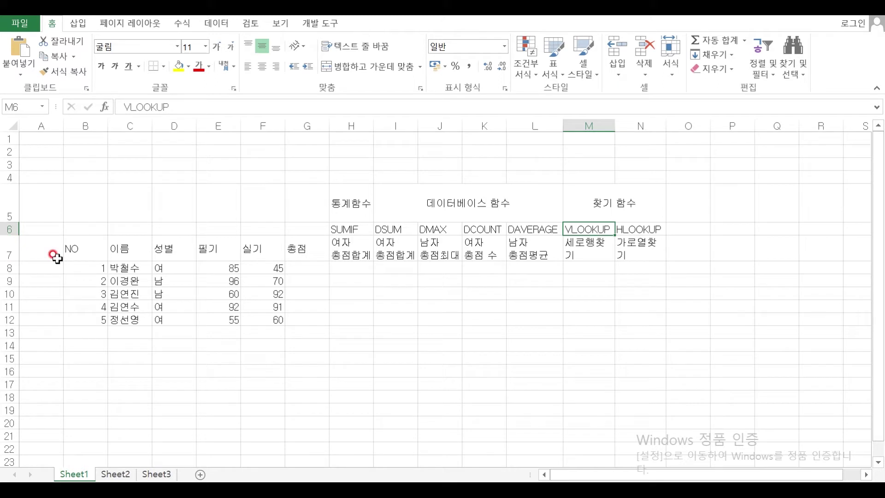
Step: Merge and centre B2:N2 and enter the title 성적표(데이터베이스함수, 찾기 함수)
drag(88, 151, 629, 153)
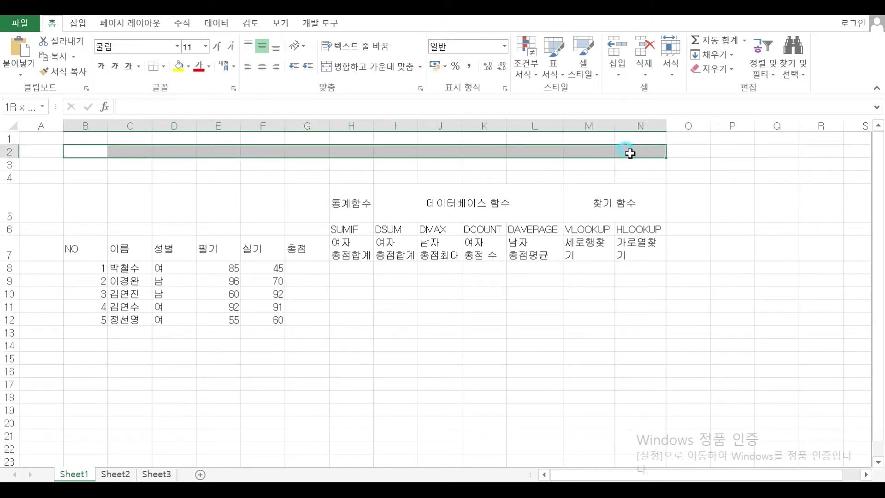
click(368, 70)
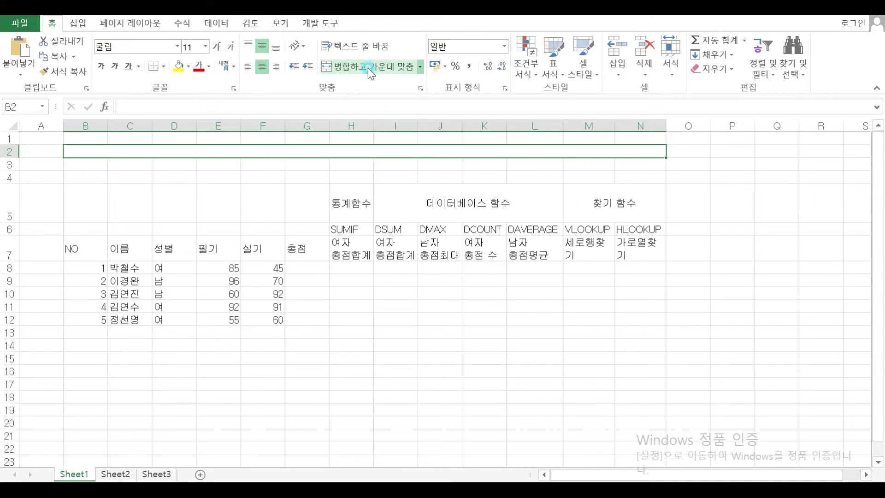
text(성)
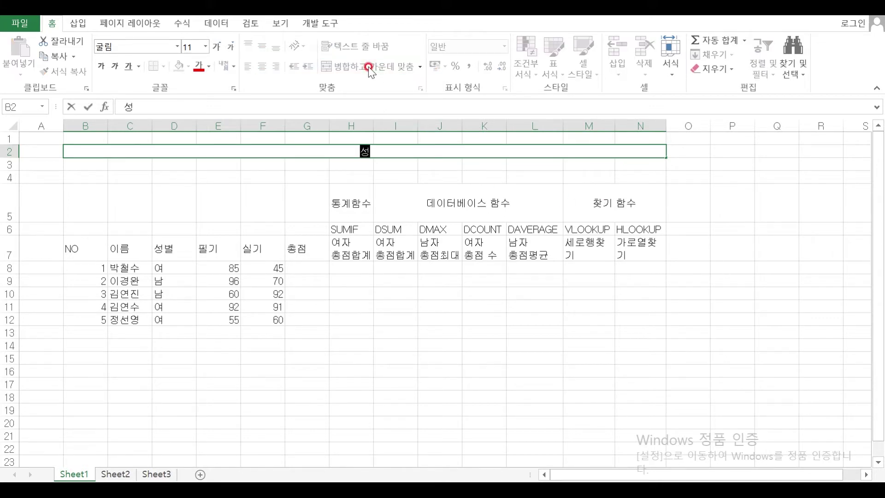
text(적표(데이터베이)
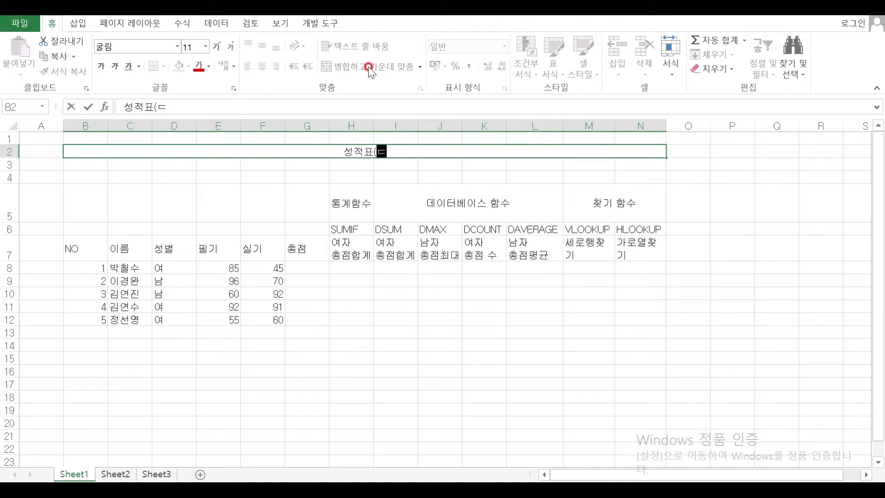
text(스)
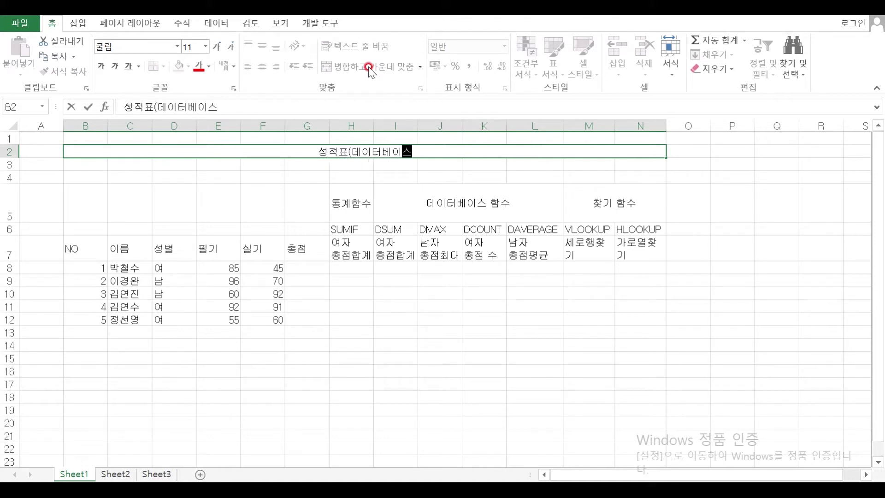
text(함수, 차기 함수))
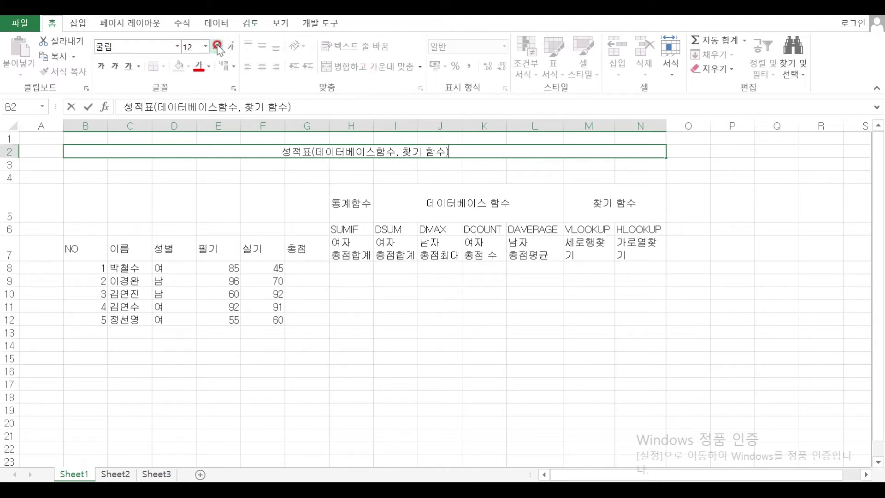
Step: Enlarge the font of the title in B2 to size 18
click(277, 167)
click(283, 149)
click(216, 45)
click(217, 45)
click(217, 46)
click(216, 46)
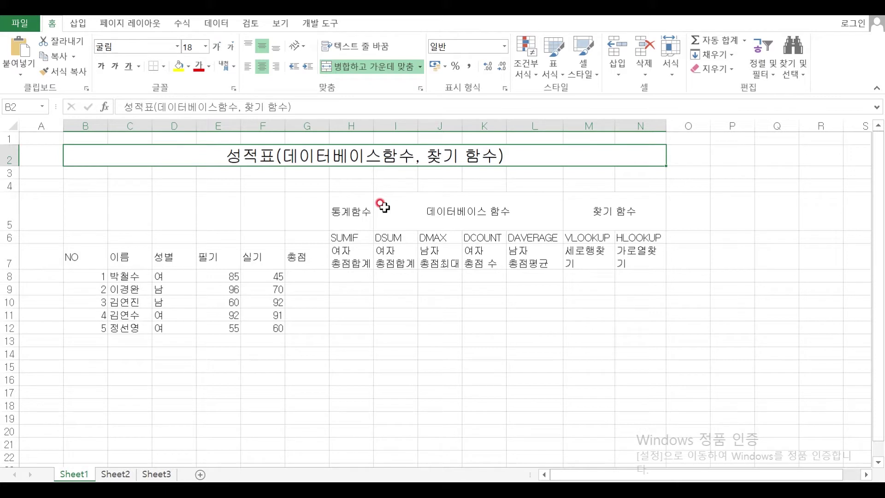
click(364, 211)
Step: Apply all borders and a thick outer box border to the table range B7:N12
drag(69, 254, 642, 327)
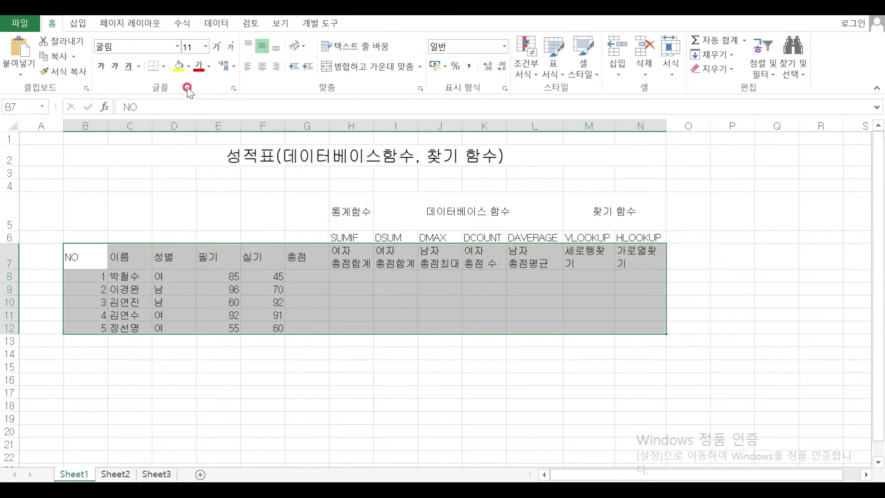
click(163, 66)
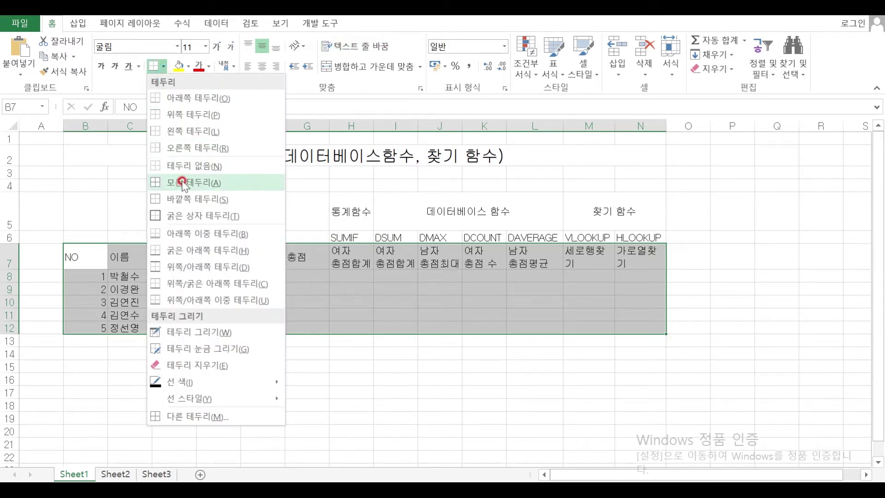
click(178, 184)
click(163, 66)
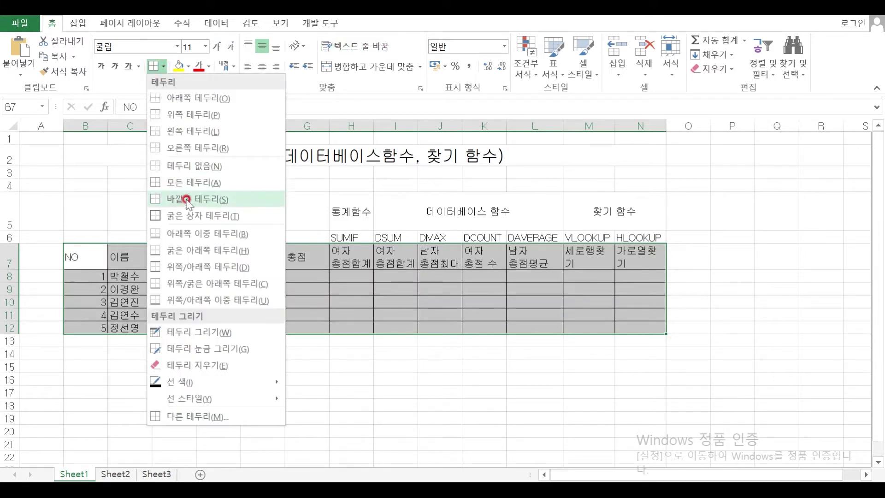
click(154, 216)
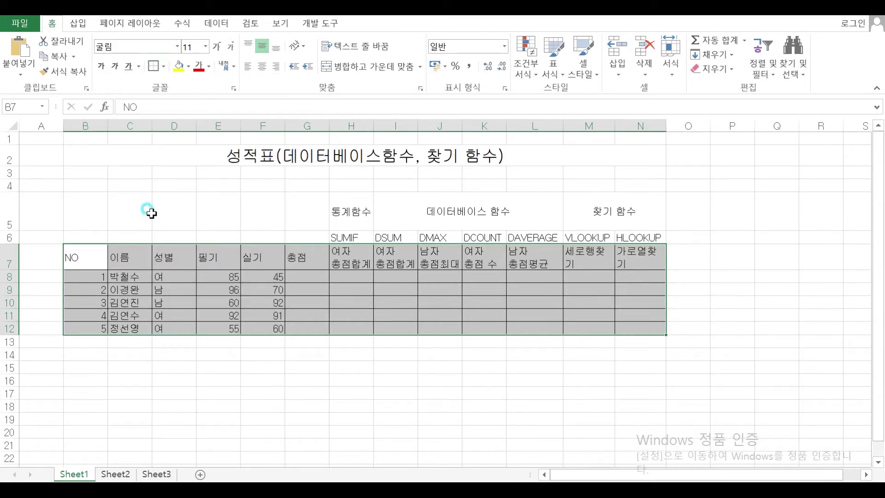
click(159, 214)
Step: Apply all borders and a thick outer box border to the function headings in H5:N6
drag(336, 221, 638, 237)
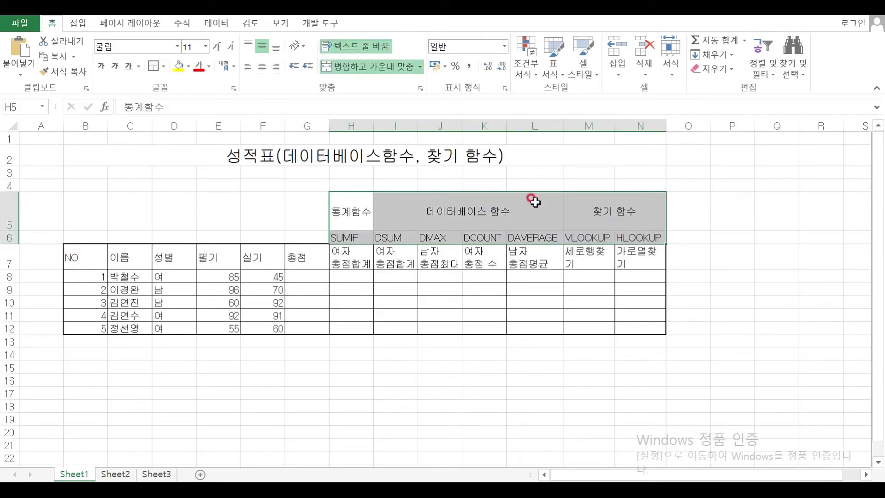
click(165, 67)
click(181, 192)
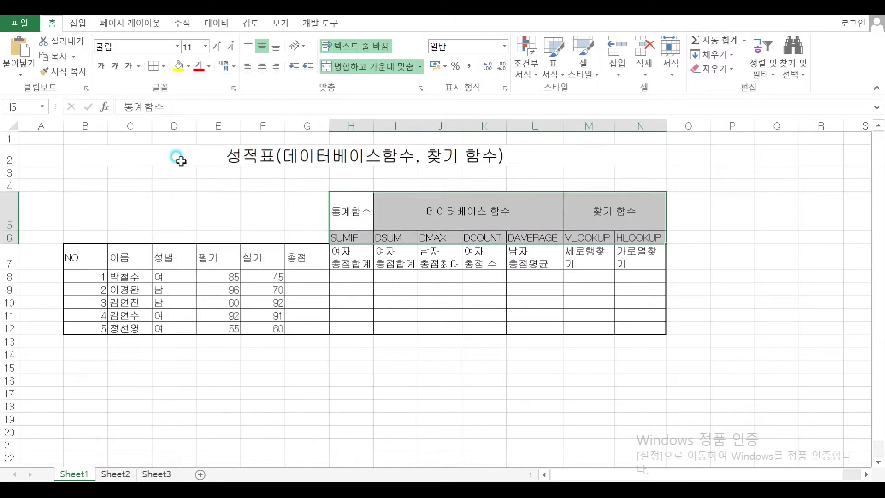
click(163, 67)
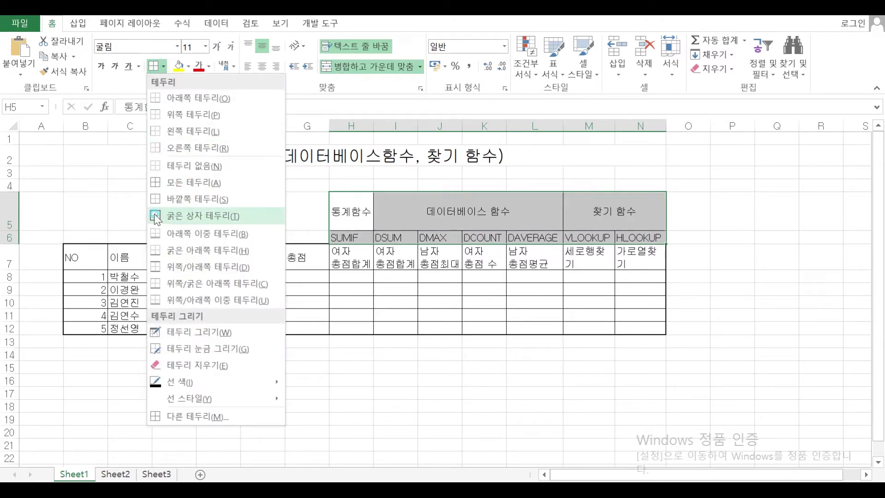
click(193, 215)
click(451, 418)
Step: Centre the text horizontally in the row 7 headers B7:N7, the category headings H5:N5 and the name and gender cells C8:D12
drag(81, 259, 640, 263)
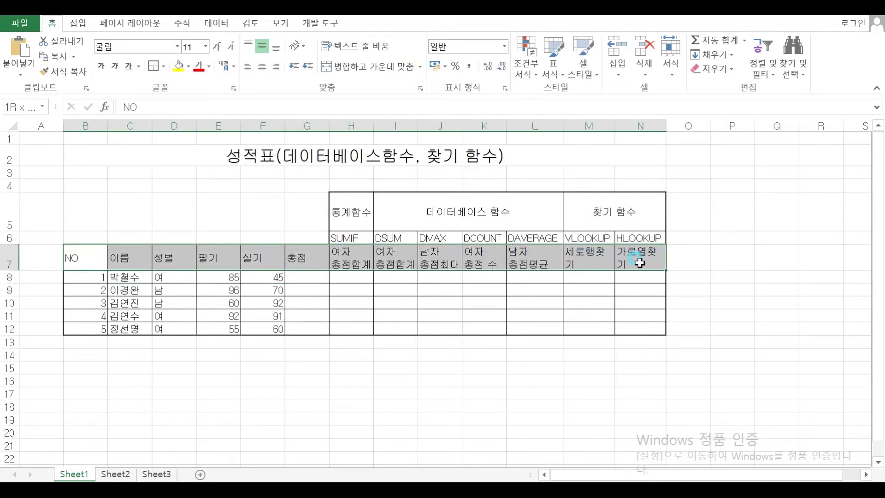
ctrl+drag(342, 211, 618, 212)
drag(129, 277, 174, 330)
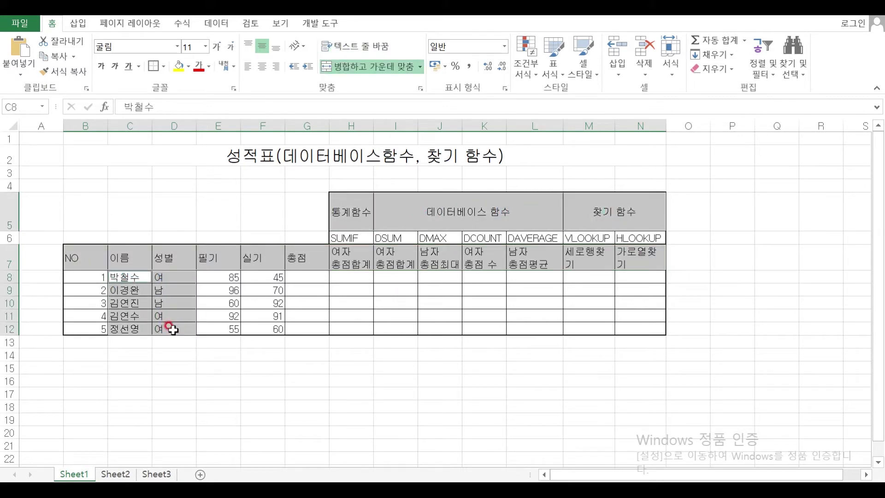
click(269, 63)
click(396, 432)
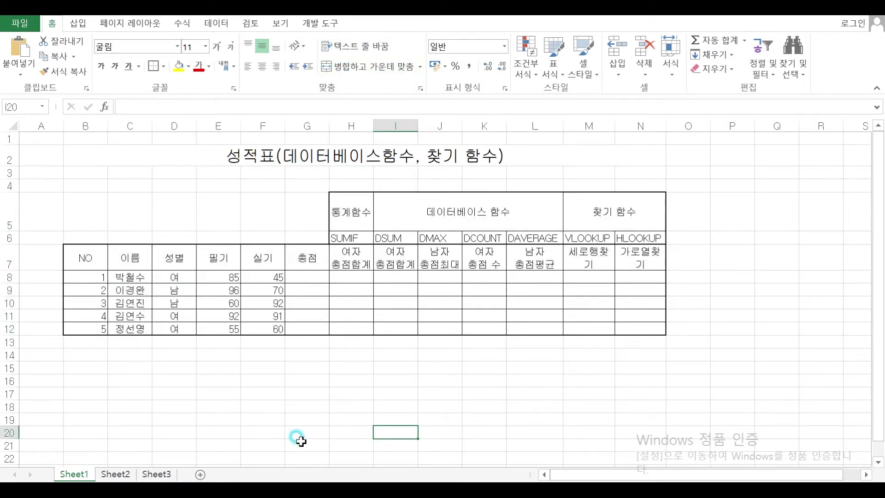
click(308, 443)
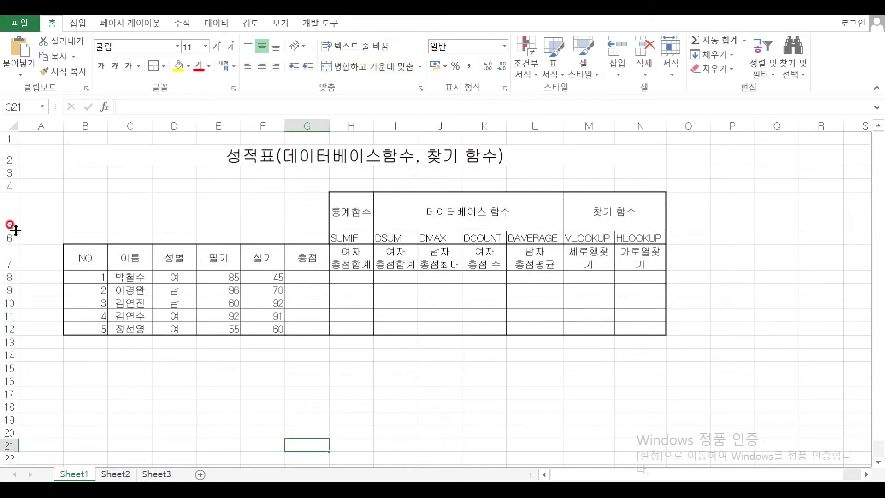
Step: Set the height of rows 5 to 12 to 25
mouse_move(16, 228)
mouse_down()
mouse_move(17, 206)
mouse_move(12, 226)
mouse_up()
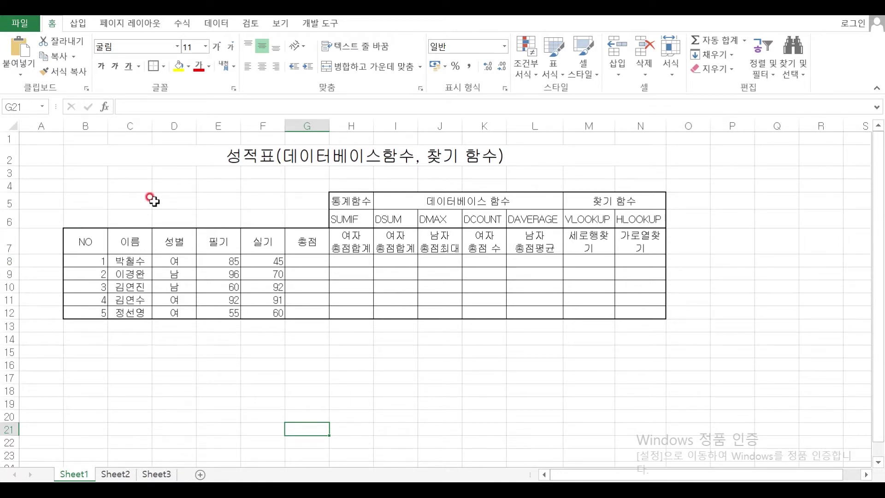
drag(8, 202, 21, 318)
right_click(17, 303)
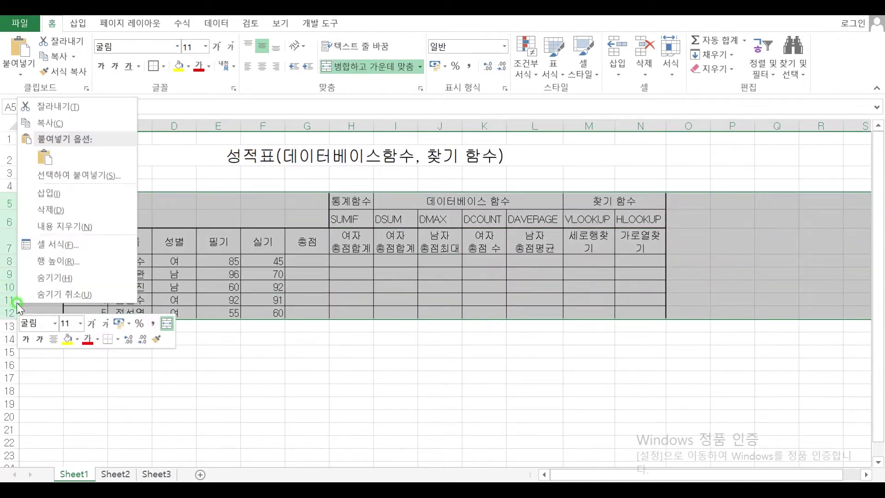
click(63, 256)
text(25)
key(Return)
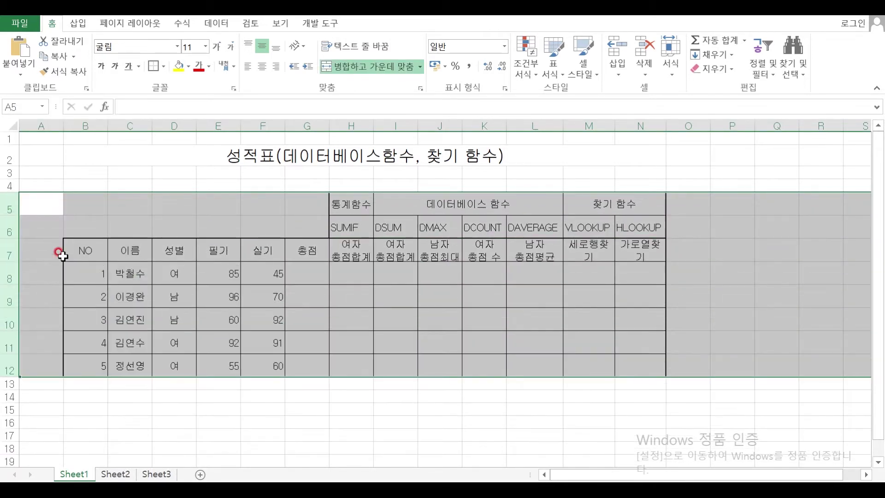
Step: Set the height of header row 7 to 32 to fit its two-line labels
click(11, 254)
right_click(9, 249)
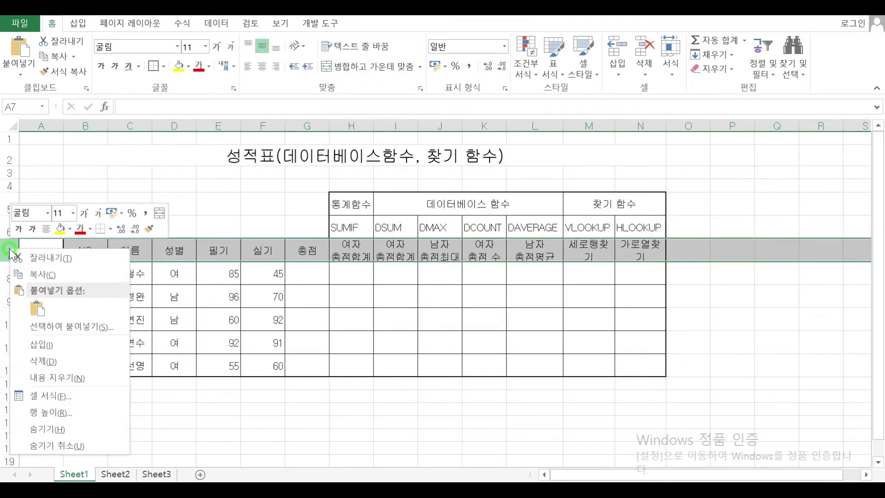
click(64, 410)
text(32)
key(Return)
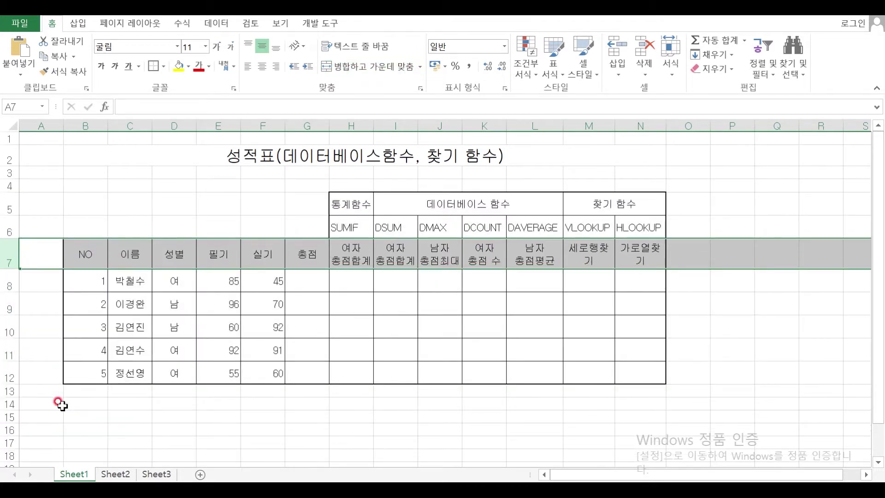
click(156, 426)
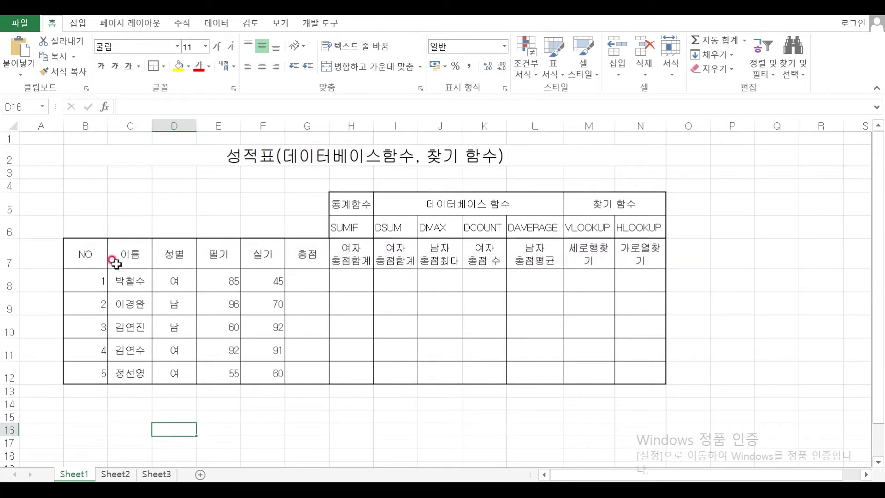
Step: Widen column H slightly and fill the category headings H5:N5 and the row 7 headers B7:N7 with yellow
click(347, 204)
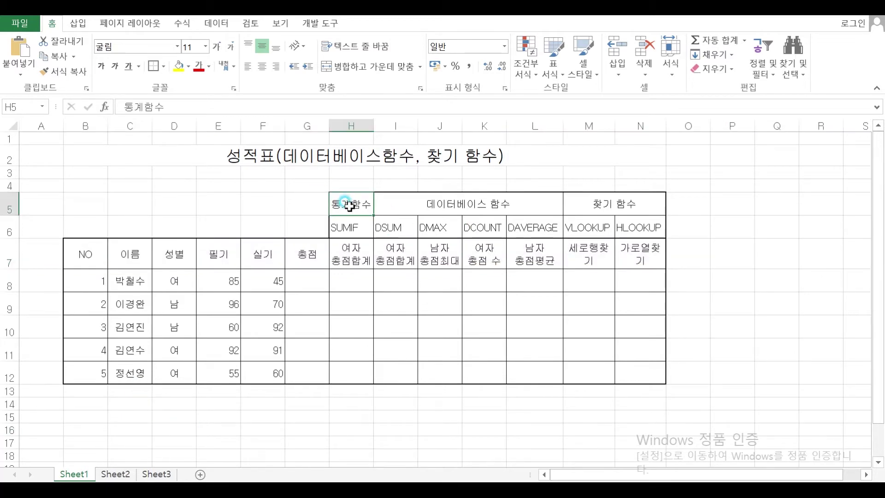
drag(376, 125, 381, 123)
drag(381, 204, 617, 201)
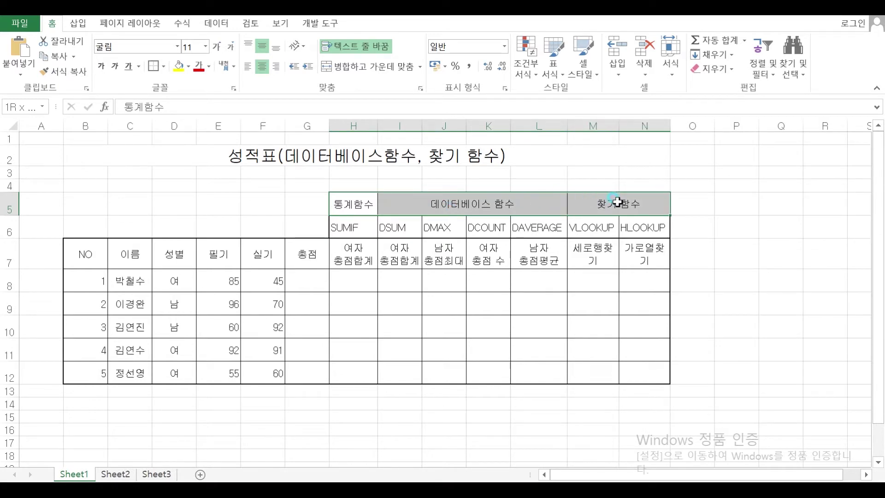
right_click(648, 213)
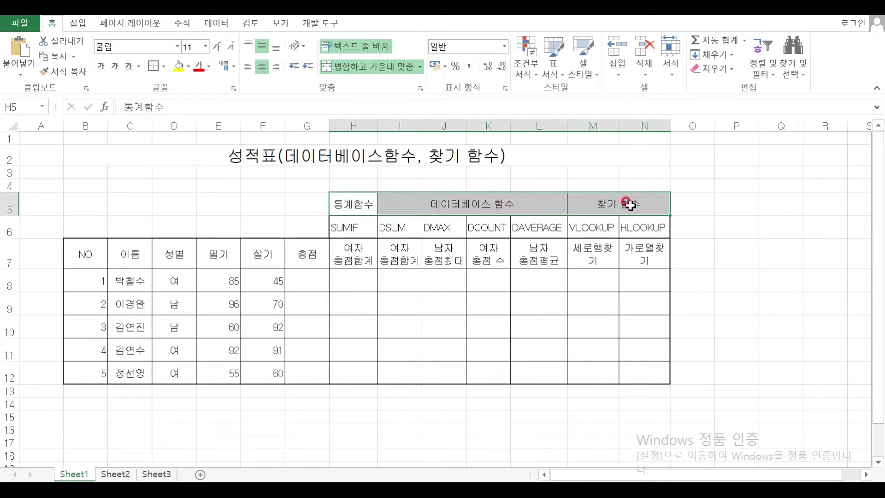
drag(84, 254, 628, 255)
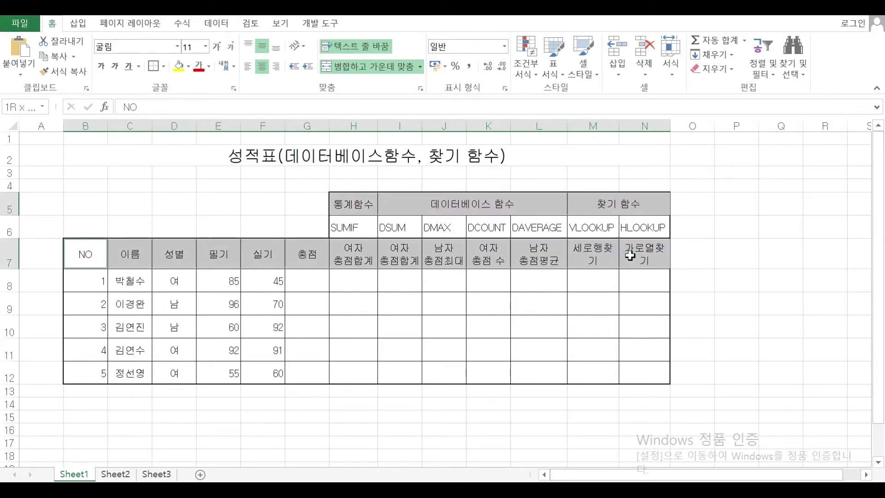
click(179, 66)
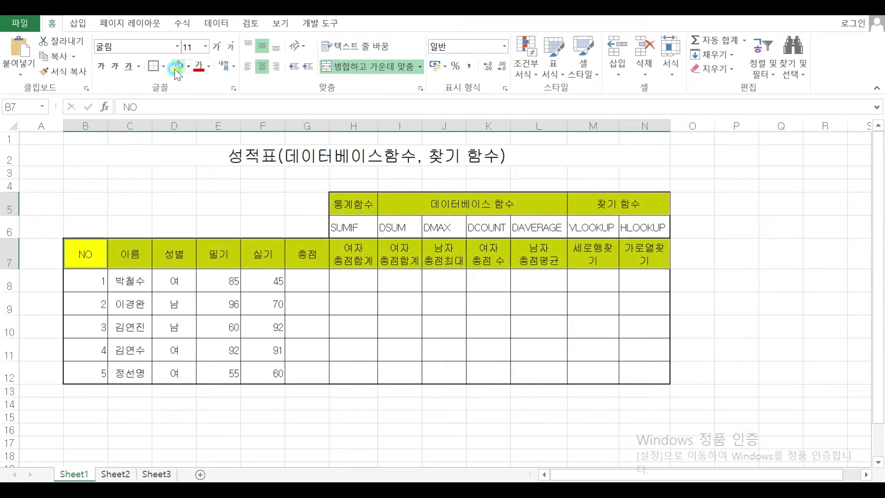
Step: Auto-fit all column widths in the sheet and widen columns M and N so their row 7 labels fit on one line
click(117, 208)
drag(107, 126, 96, 125)
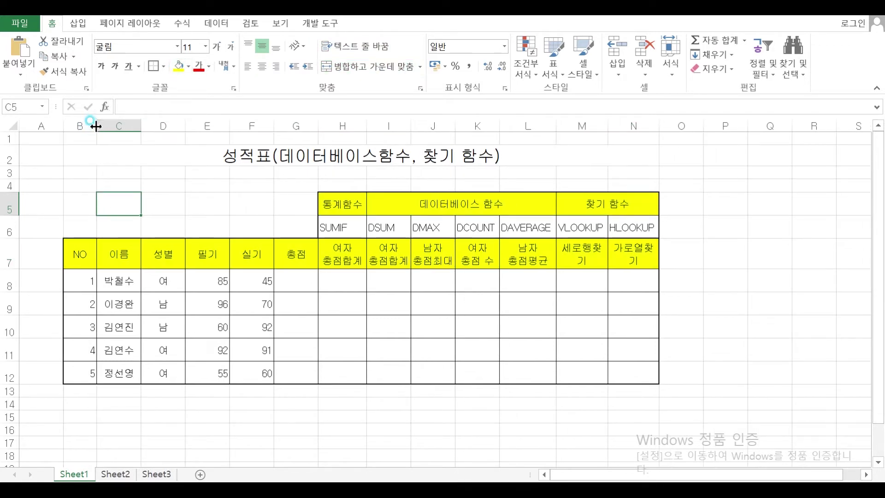
click(9, 125)
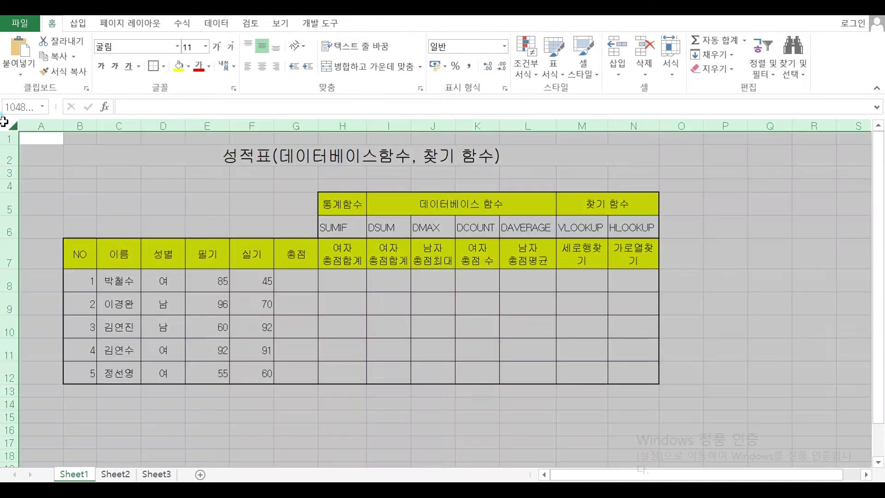
double_click(140, 125)
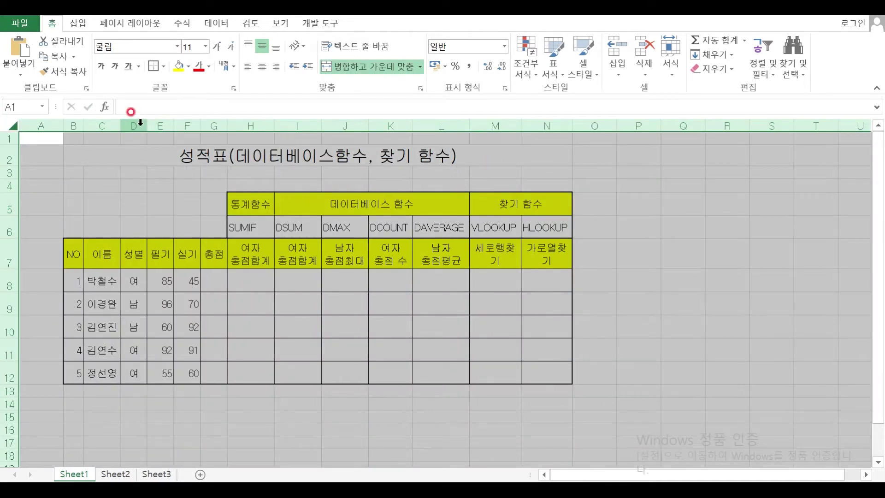
click(503, 163)
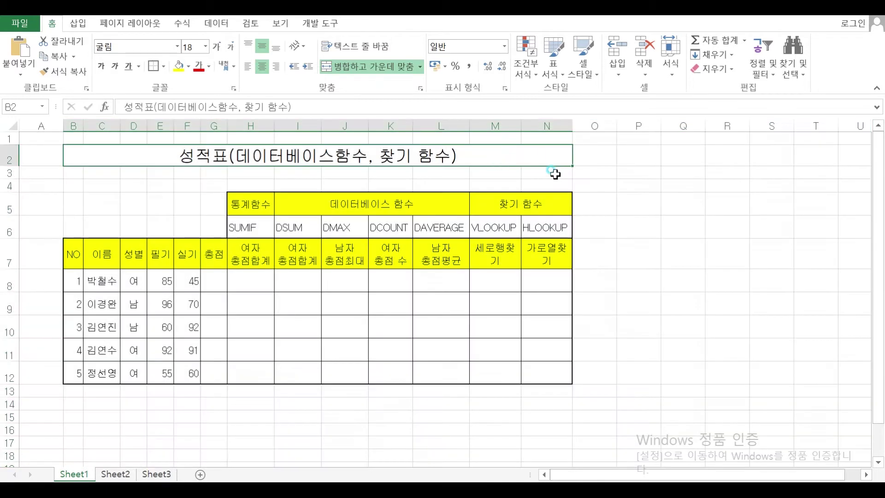
click(555, 174)
drag(518, 129, 582, 131)
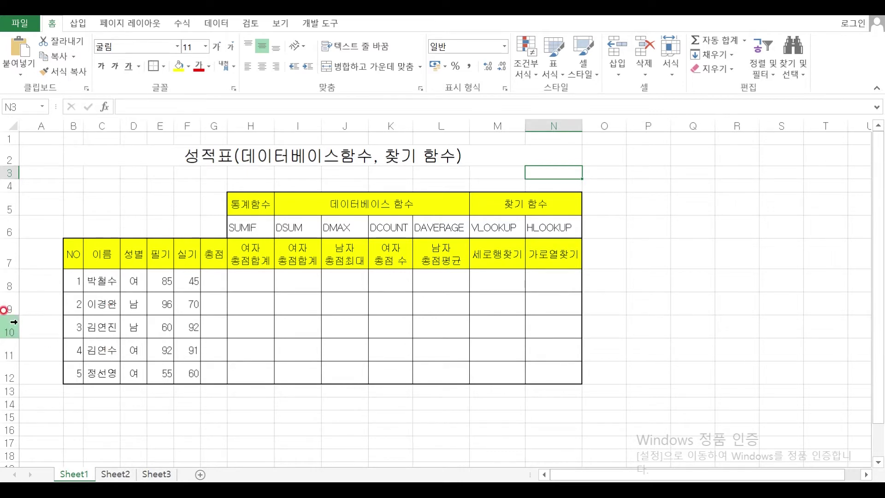
Step: Enter the heading 성별 in C14 with 여 and 남 below it in C15 and C16
scroll(56, 339, down, 1)
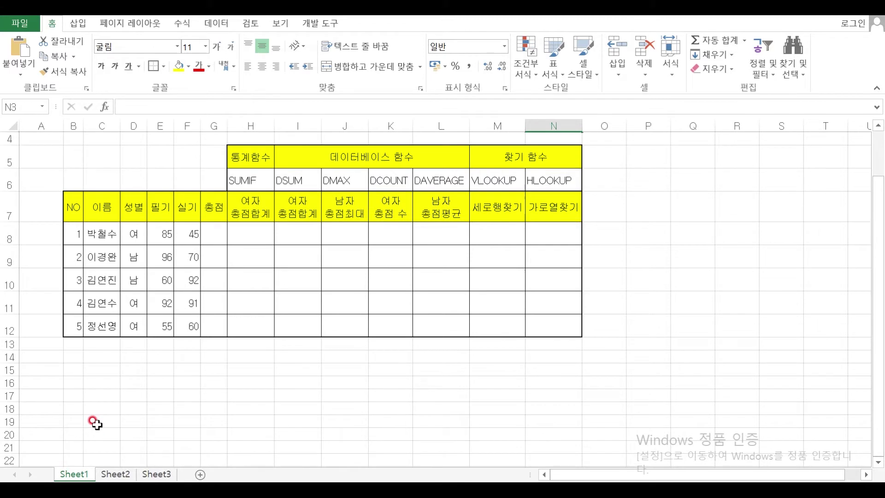
click(98, 358)
text(성별)
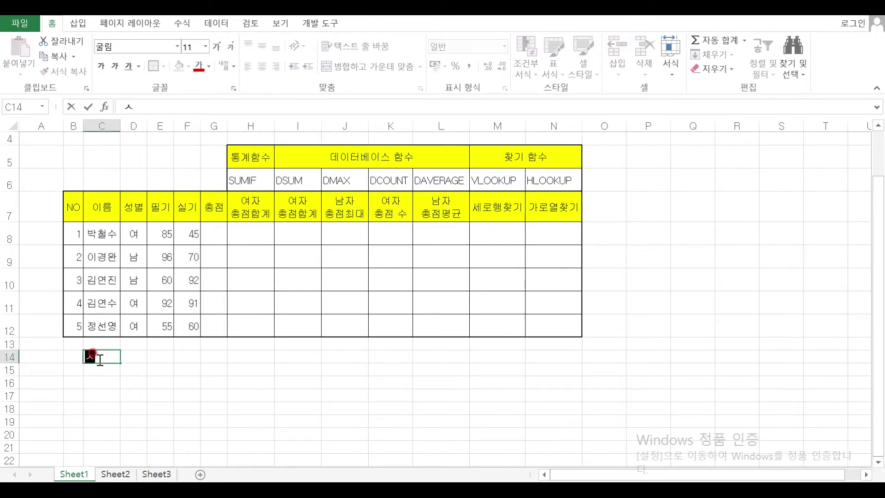
key(Return)
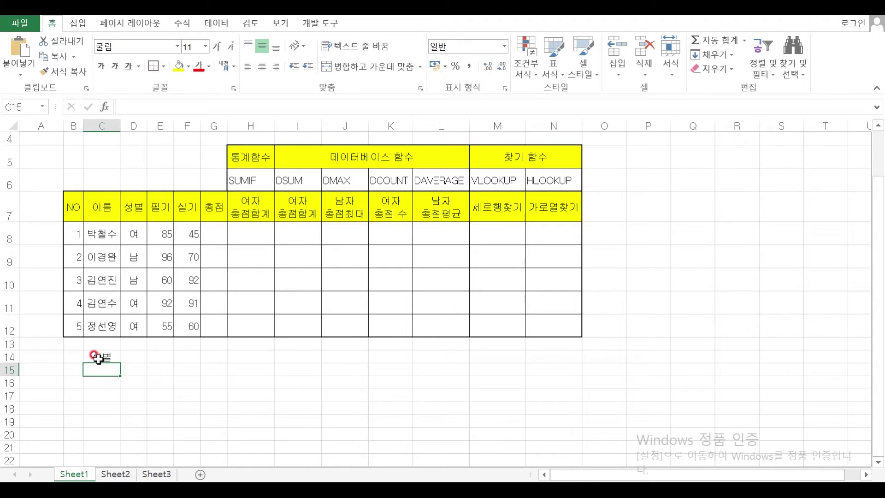
text(여)
key(Return)
text(남)
key(Return)
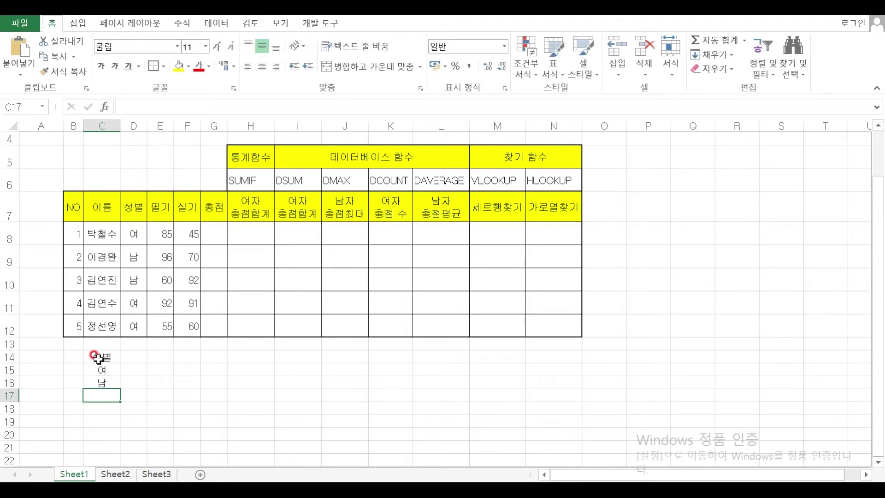
Step: Enter the heading 군가산점 in D14 with 0 in D15 and 10 in D16
click(132, 355)
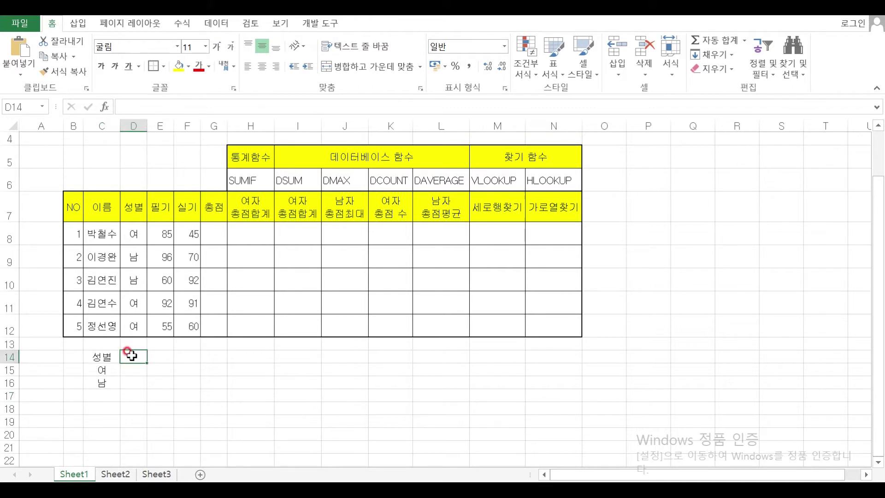
text(군가산점)
key(Return)
text(10)
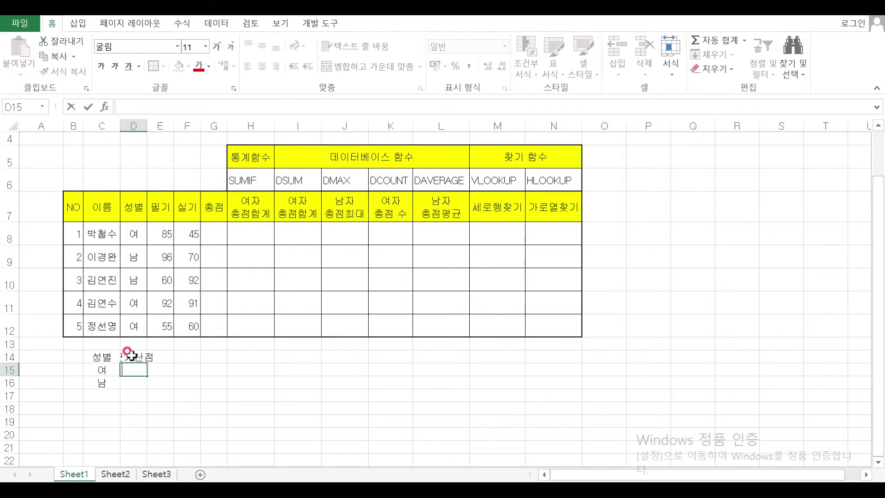
key(Return)
text(10)
key(Return)
Step: Insert a line break after 군 in the D14 heading 군가산점
click(130, 355)
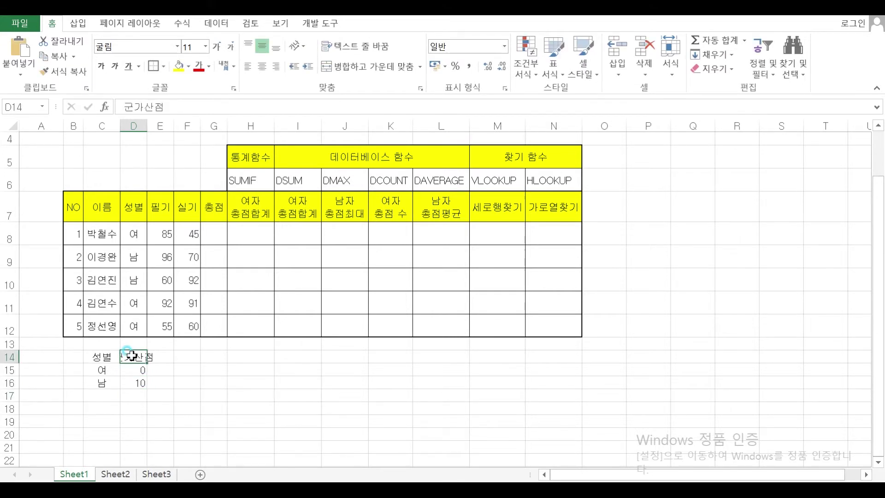
click(131, 355)
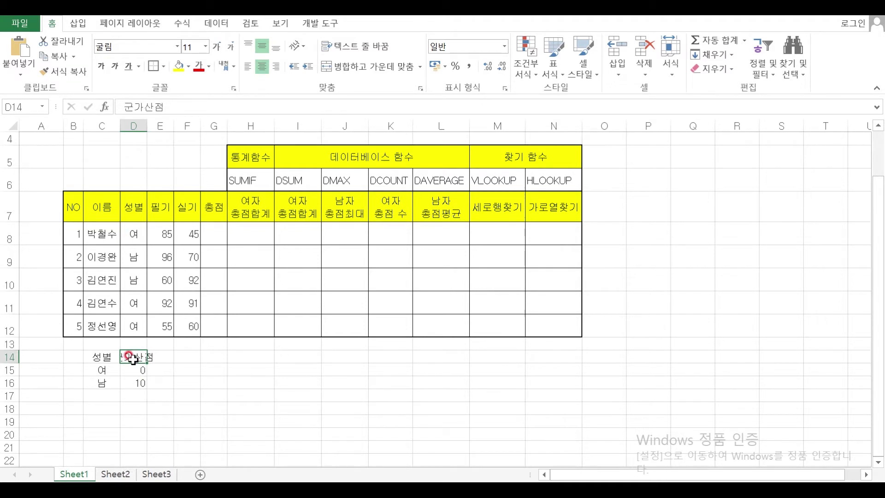
double_click(129, 353)
click(125, 354)
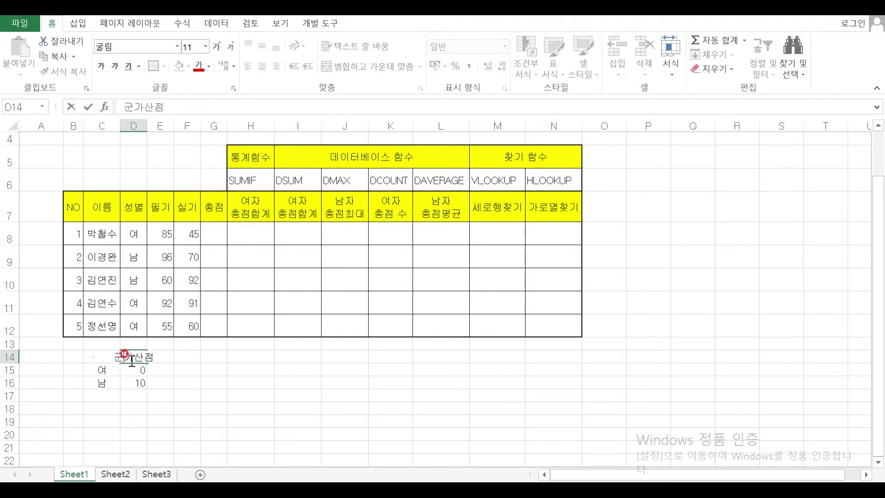
key(alt+Return)
click(159, 409)
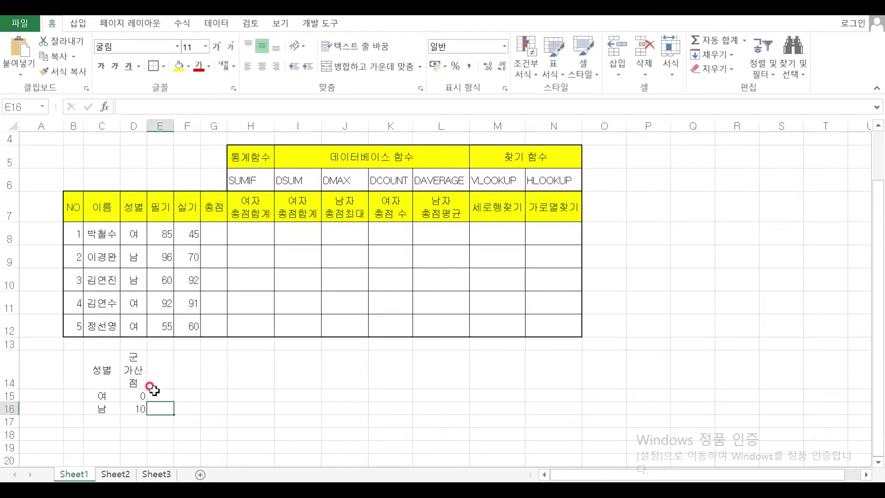
Step: Merge and centre D14:E14, D15:E15 and D16:E16 as three separate cells
drag(136, 371, 164, 373)
click(340, 66)
click(255, 420)
drag(122, 398, 161, 396)
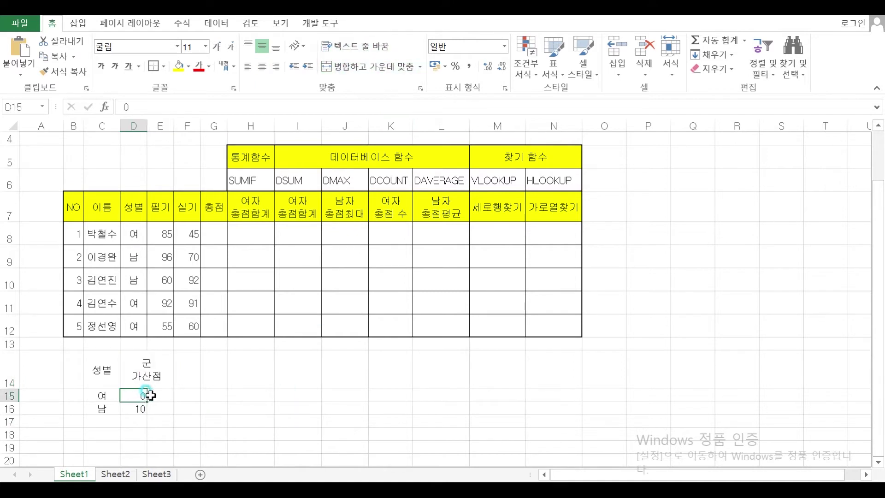
click(350, 66)
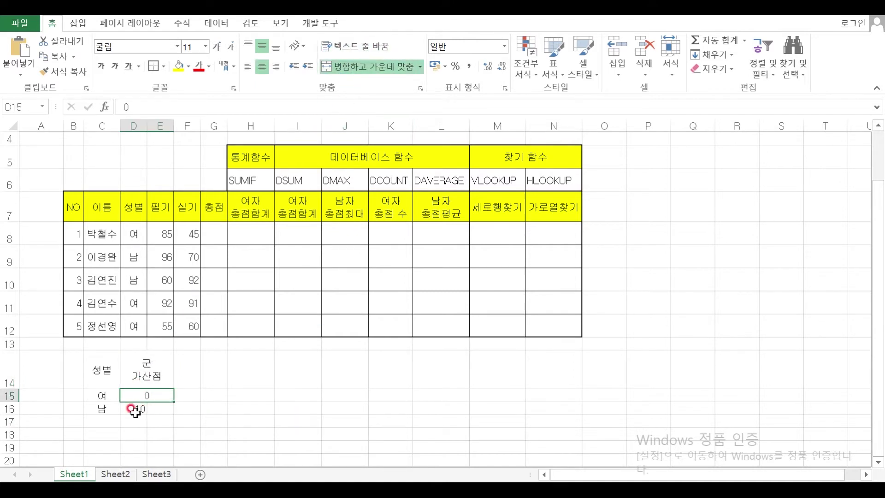
drag(131, 409, 161, 408)
click(362, 67)
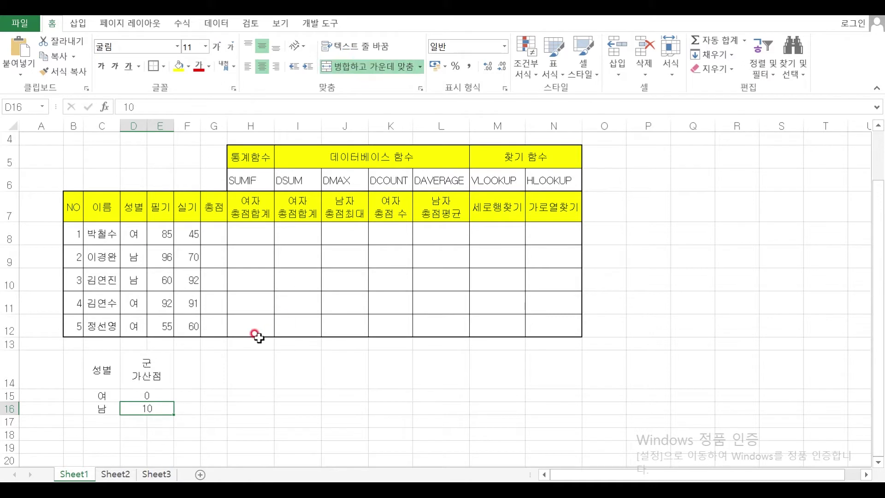
Step: Remove the line break from the merged heading in D14 so it reads 군가산점 on one line
click(197, 375)
click(141, 378)
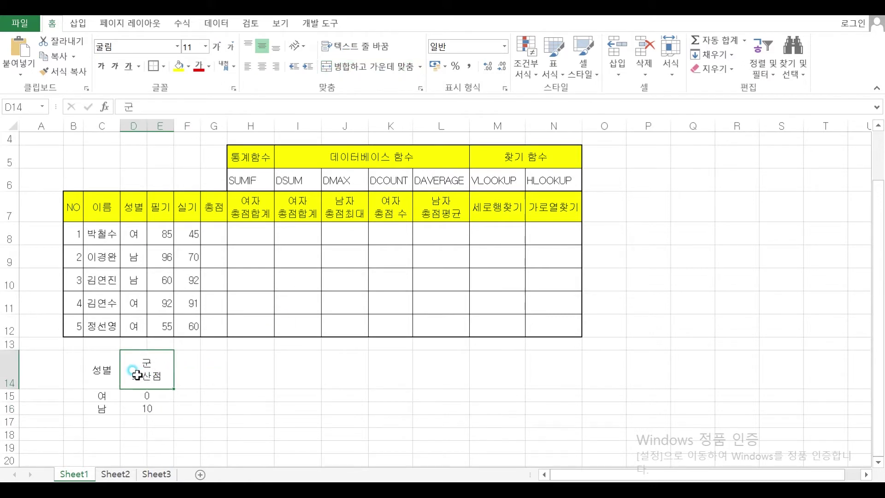
double_click(152, 355)
key(Delete)
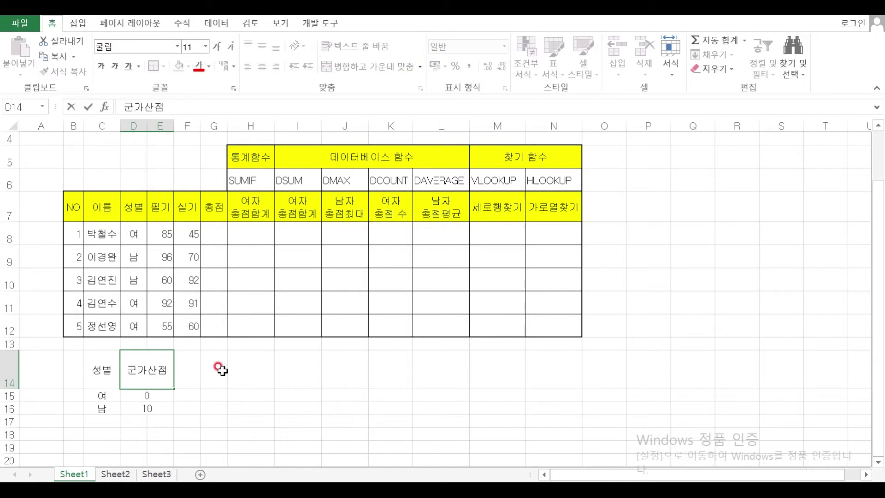
click(284, 409)
Step: Set the height of rows 14 to 16 to 25
drag(116, 371, 168, 405)
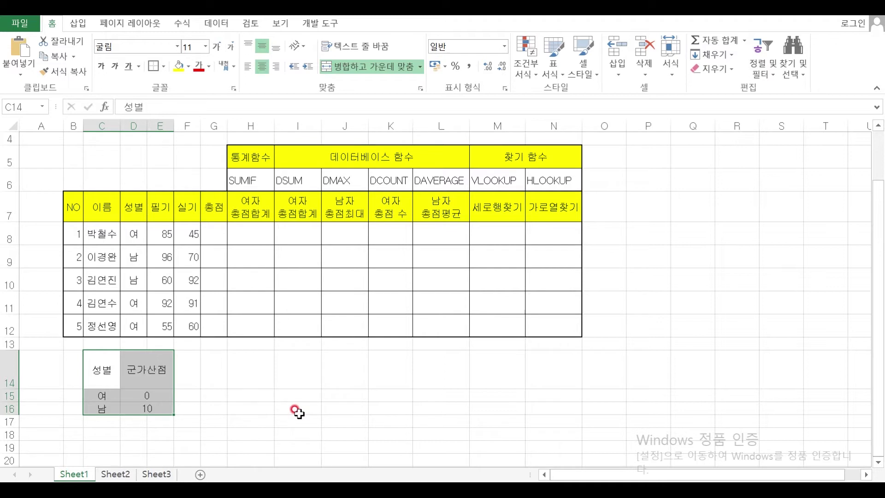
mouse_move(10, 388)
mouse_down()
mouse_move(10, 369)
mouse_move(10, 392)
mouse_up()
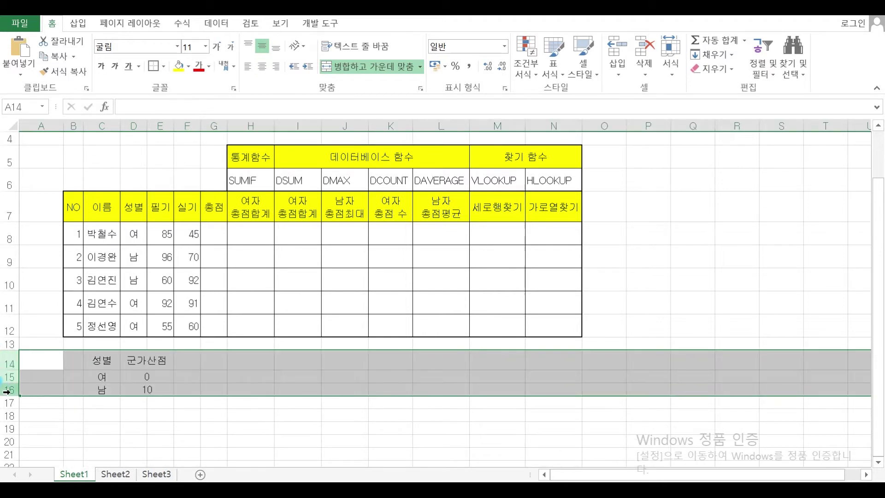
right_click(10, 392)
click(41, 379)
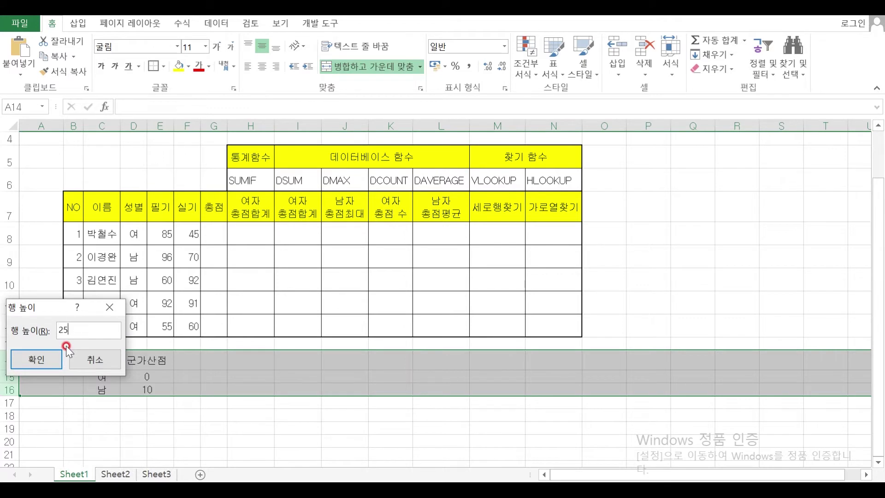
text(25)
key(Return)
click(271, 433)
Step: Enter the row labels 성별 in H14 and 군가산점 in H15 for a horizontal lookup table
click(96, 363)
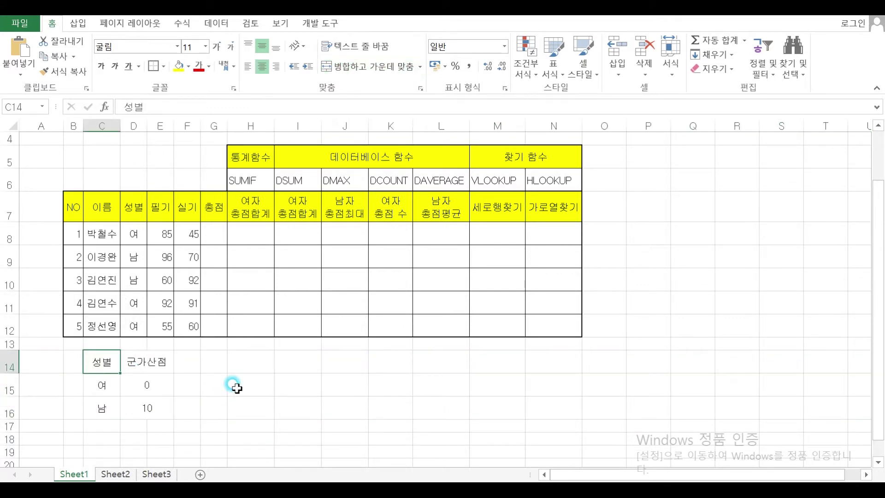
click(251, 360)
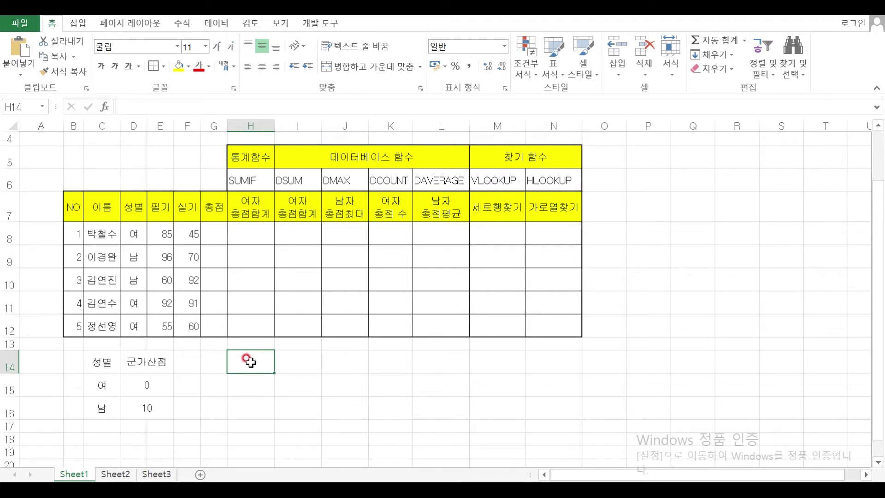
text(성벼)
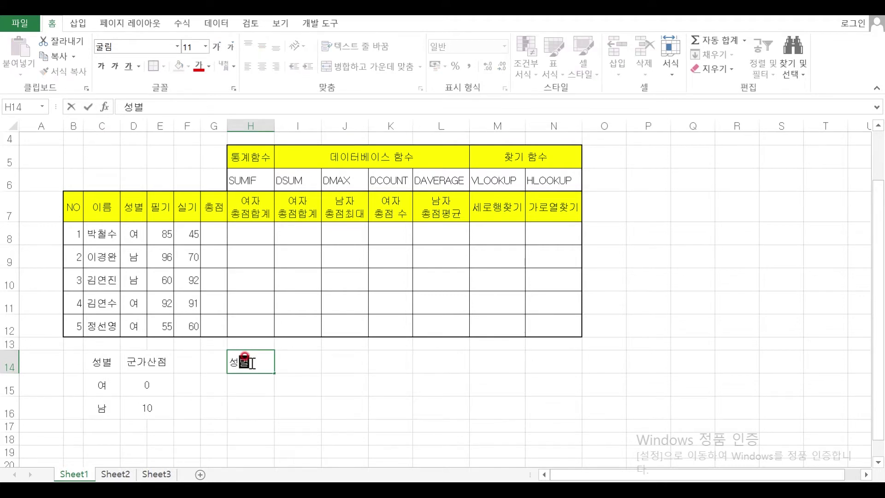
key(Return)
text(근갓)
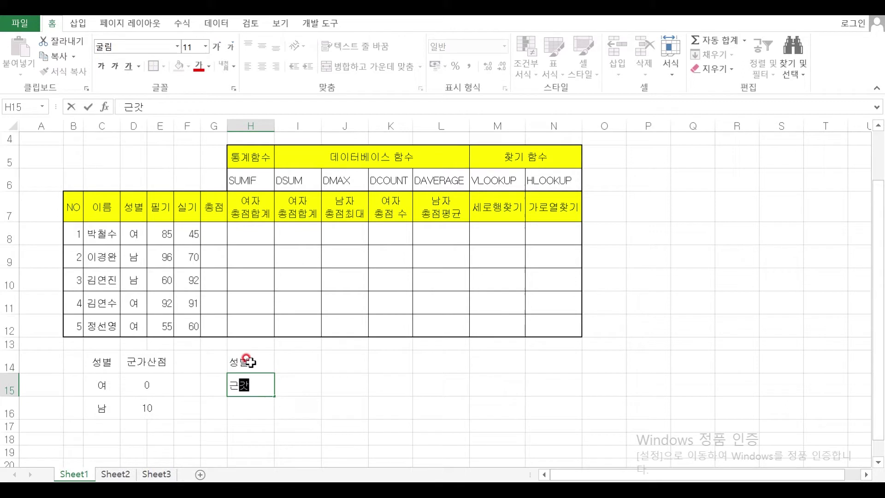
key(BackSpace)
key(BackSpace)
text(군가산점)
Step: Fill the horizontal lookup table with 여 in I14, 남 in J14, 0 in I15 and 10 in J15
click(293, 359)
text(여)
key(Tab)
text(나)
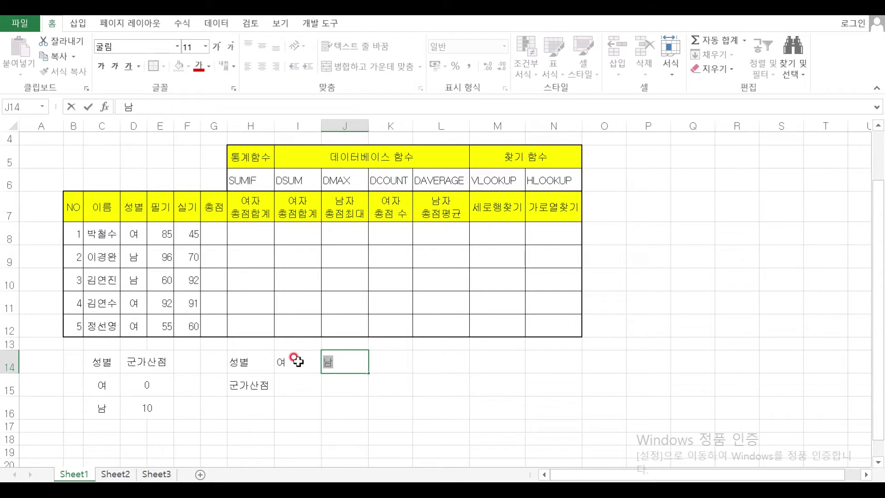
click(297, 386)
text(0)
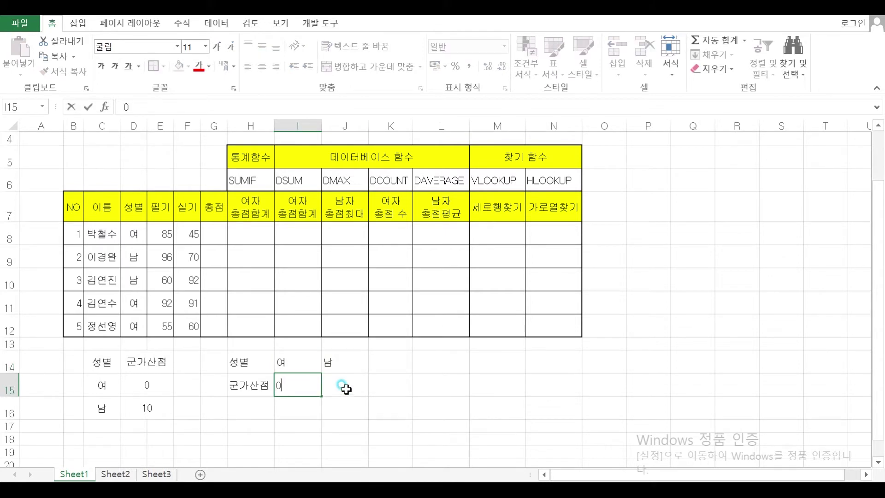
click(345, 388)
text(10)
key(Tab)
Step: Centre the horizontal lookup table's header cells H14:J14 and the 군가산점 label in H15
drag(90, 362, 146, 404)
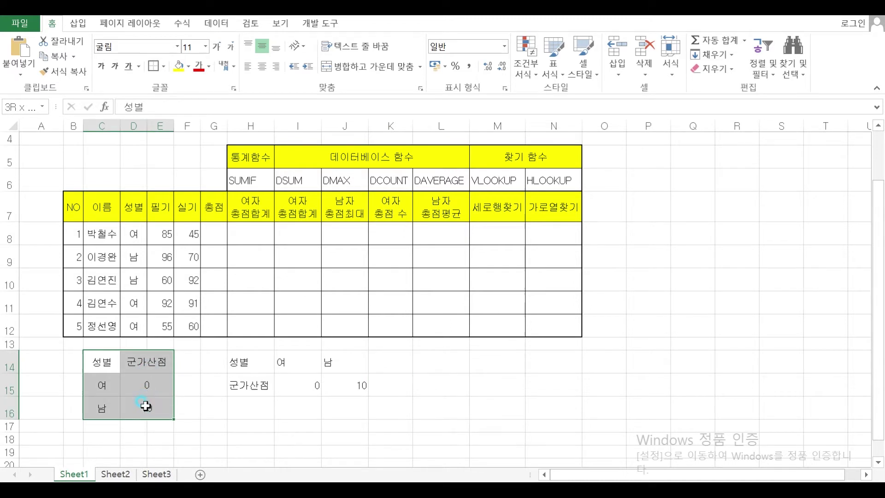
drag(237, 362, 360, 386)
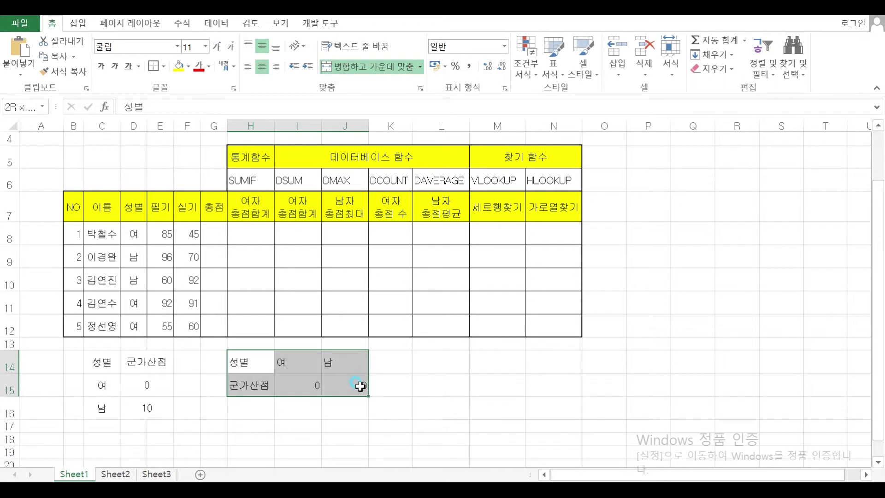
click(101, 362)
drag(234, 362, 327, 363)
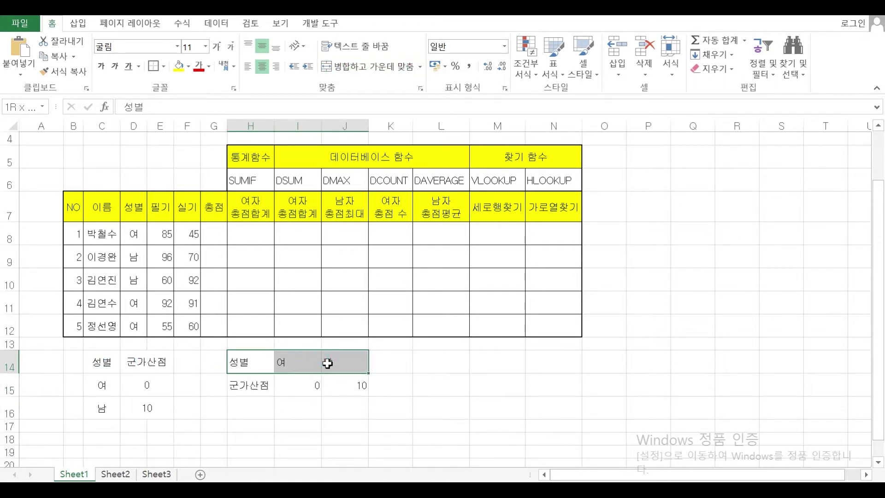
click(262, 68)
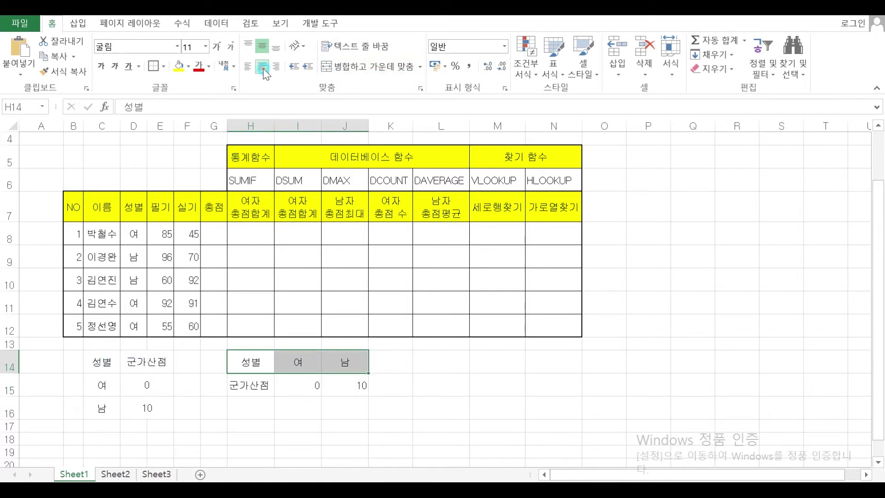
click(250, 384)
click(262, 68)
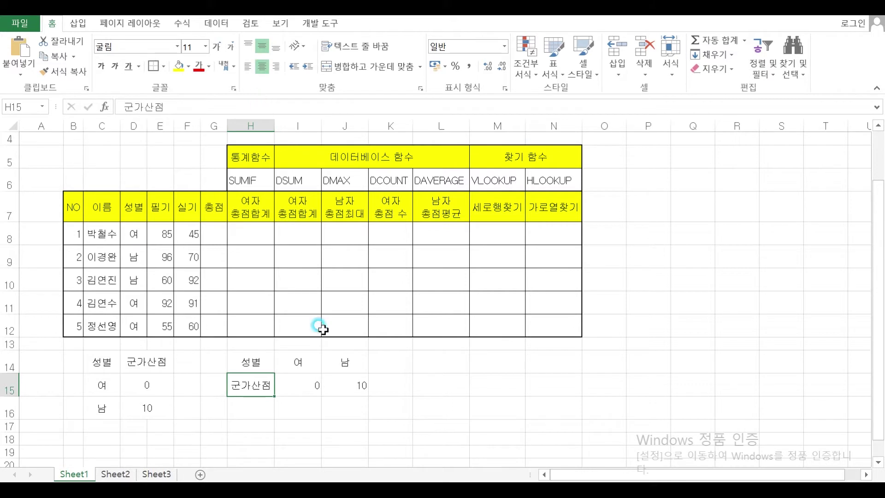
click(335, 410)
Step: Apply all borders and a thick outside border to both lookup tables, C14:E16 and H14:J15
drag(102, 361, 144, 416)
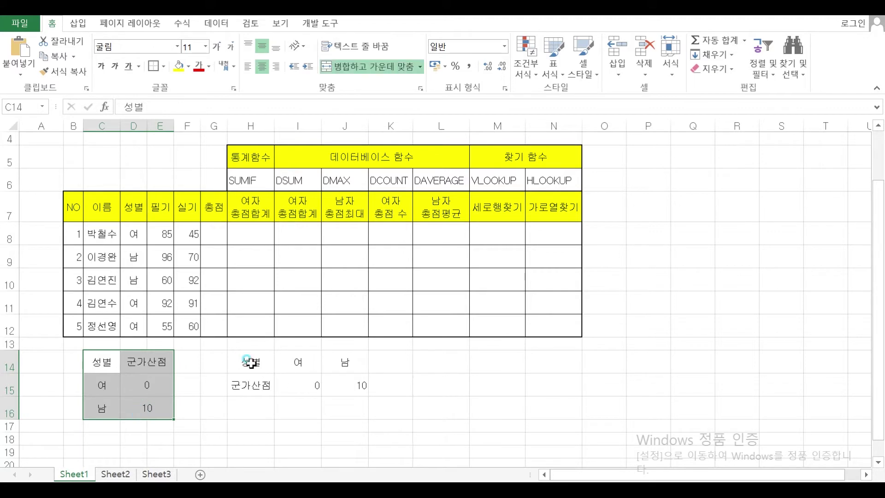
ctrl+drag(250, 361, 342, 382)
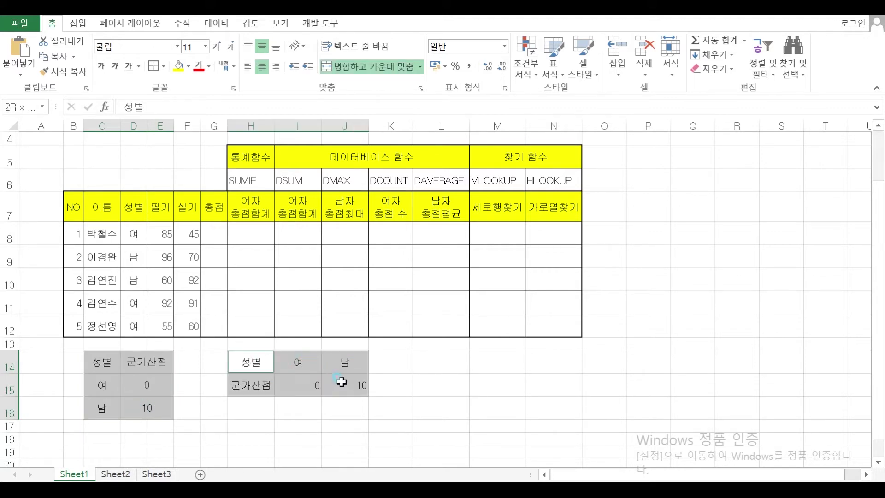
click(163, 66)
click(165, 202)
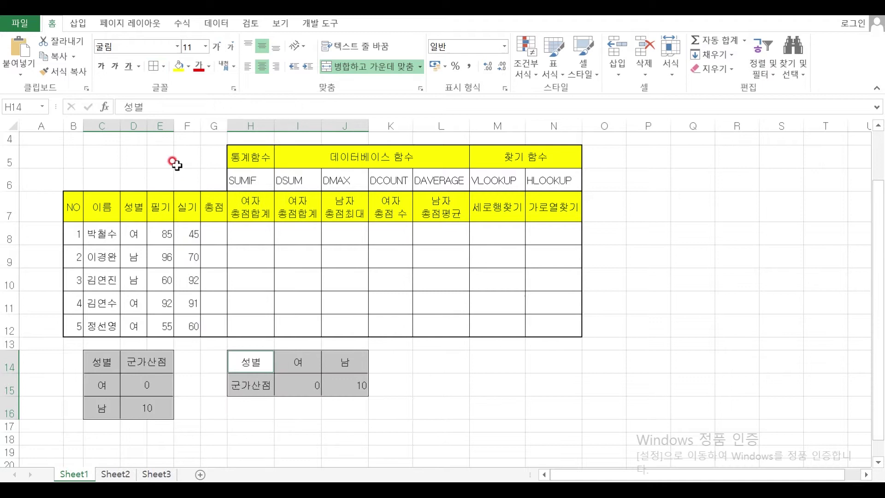
click(163, 68)
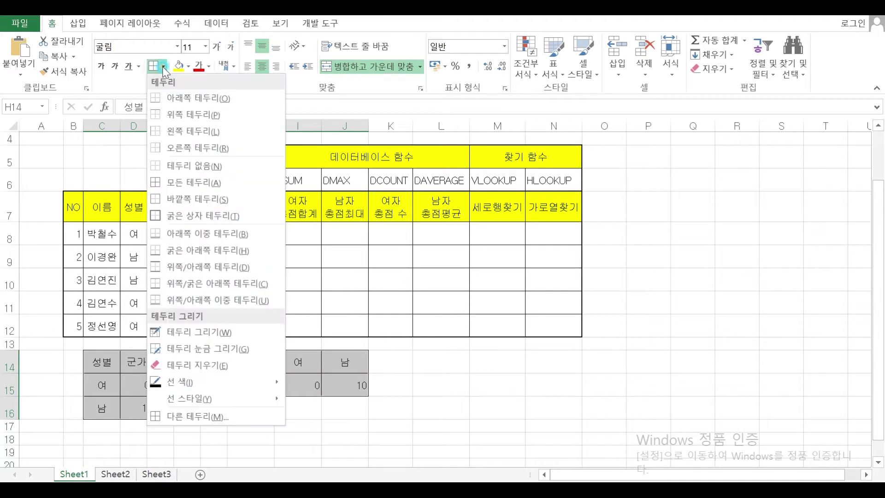
click(167, 216)
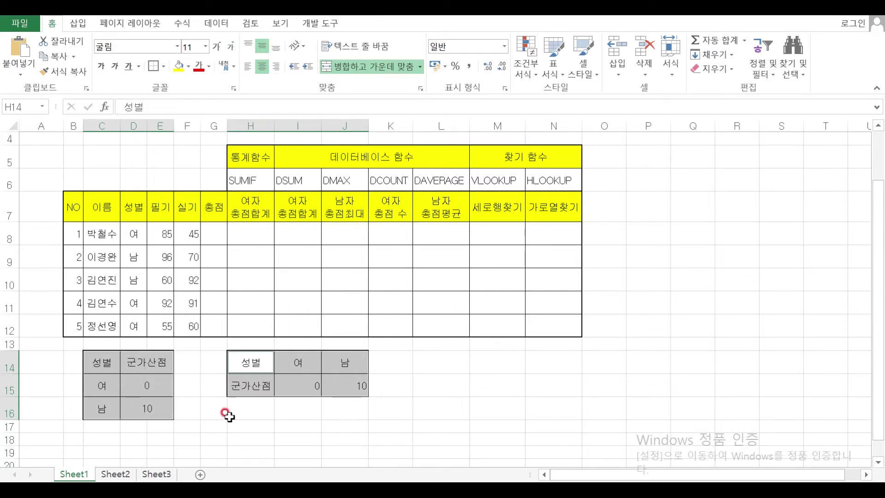
Step: Fill the header rows of both lookup tables, C14:E14 and H14:J14, with yellow
drag(99, 362, 131, 364)
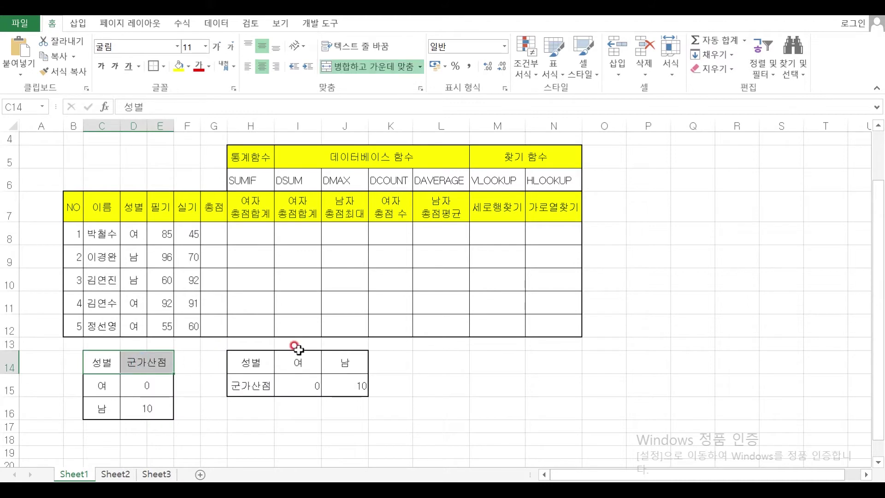
drag(257, 362, 339, 357)
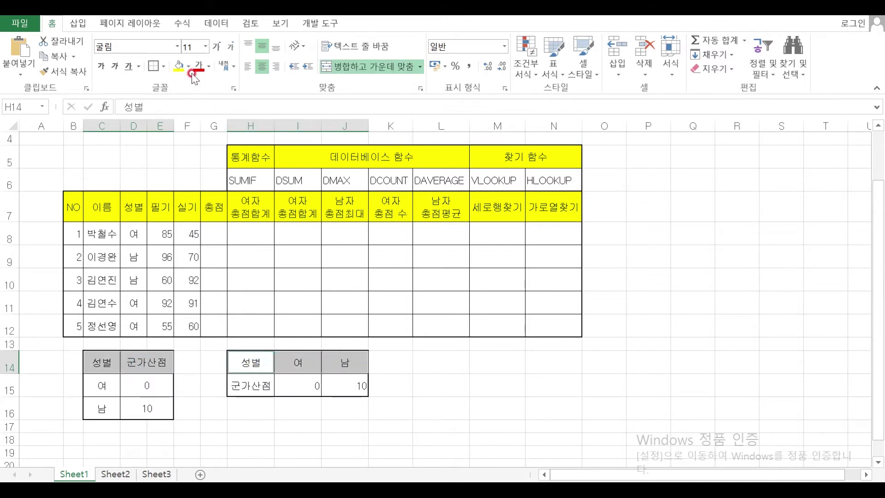
click(177, 66)
click(292, 451)
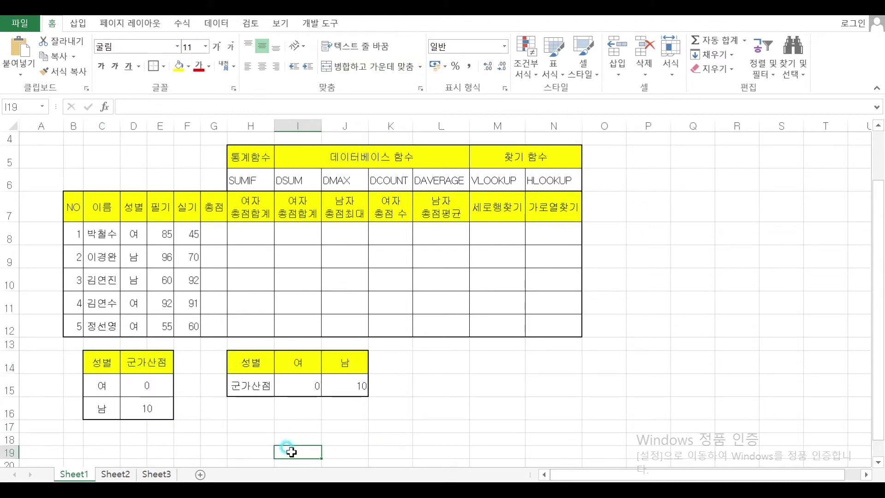
Step: Switch to the reference PDF 데이터베이스찾기함수.pdf to review its score table and formula list, and return to the Excel workbook
scroll(291, 451, up, 1)
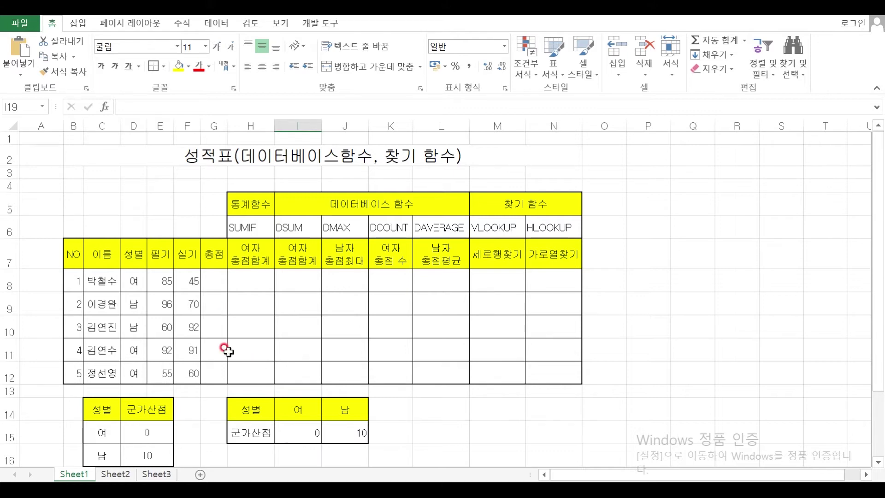
click(530, 479)
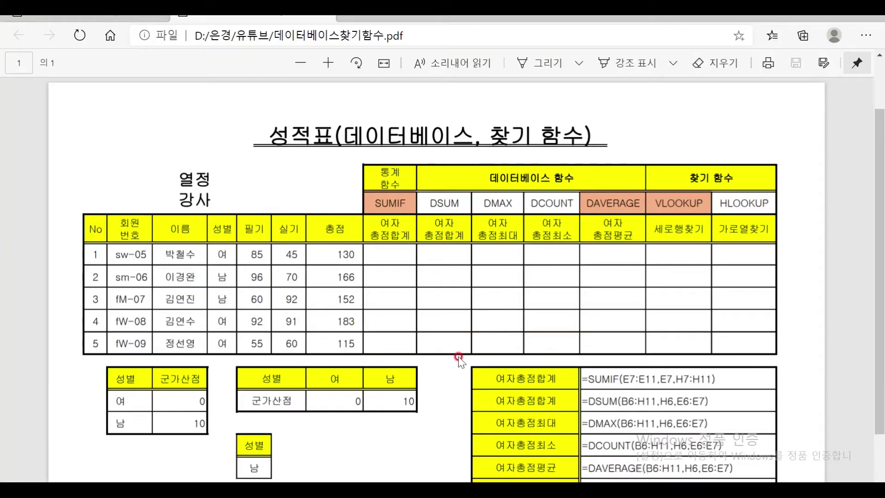
scroll(458, 355, down, 3)
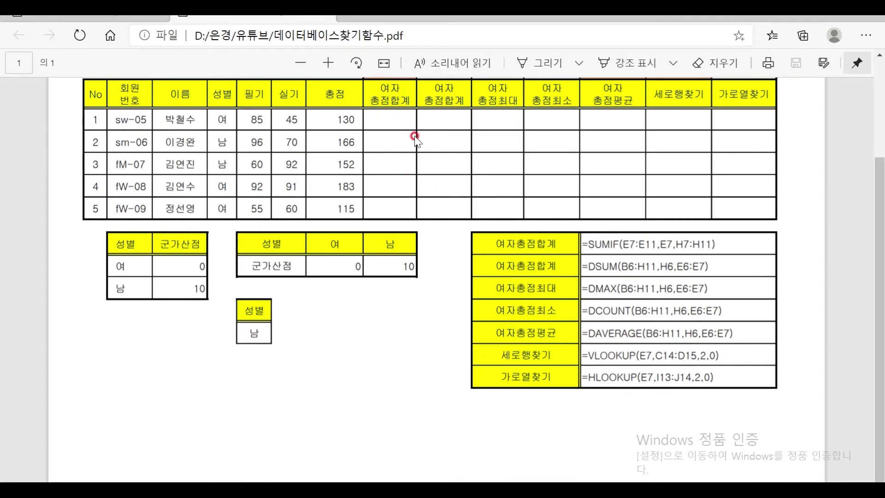
key(super)
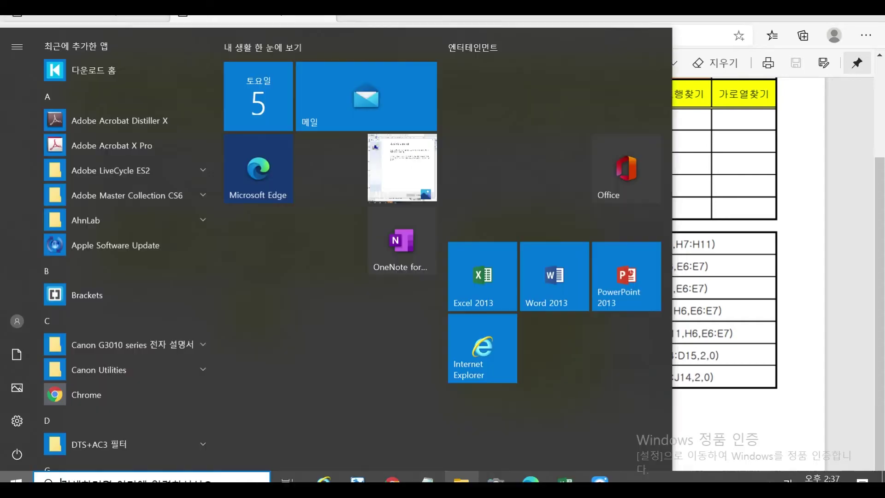
click(565, 478)
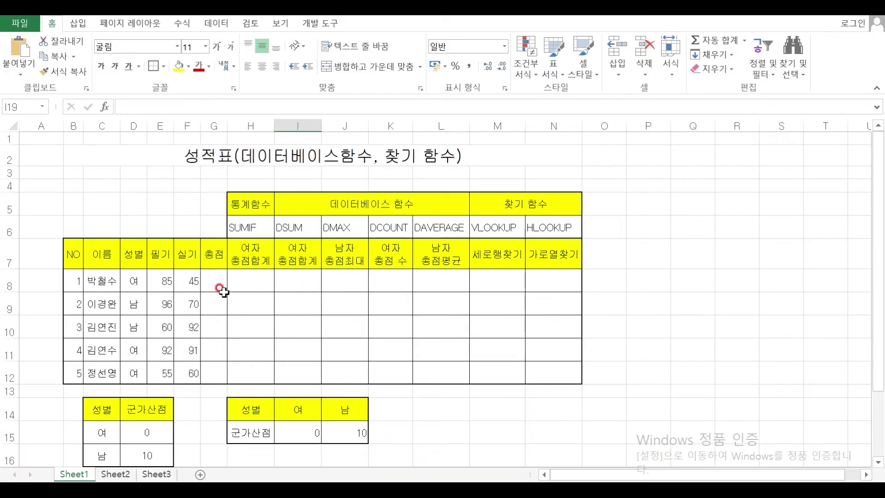
Step: Enter =SUM(E8:F8) in G8 to total the first student's 필기 and 실기 scores
click(211, 280)
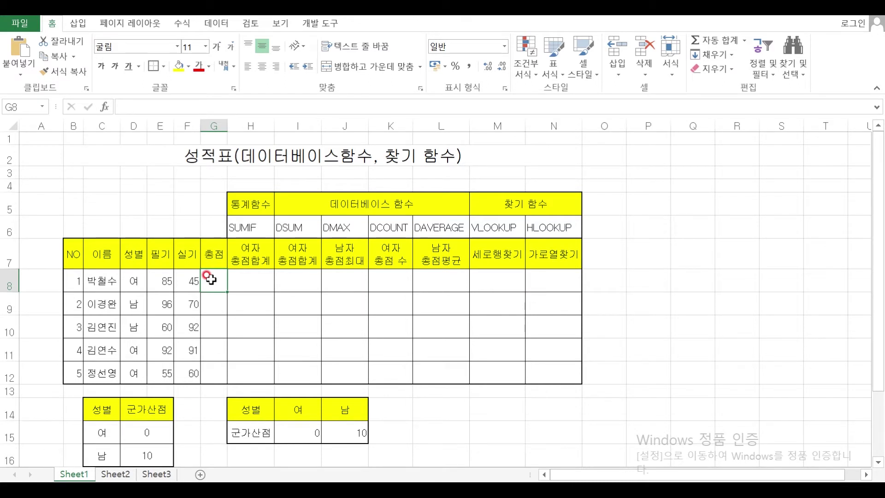
text(=ㄴSUM()
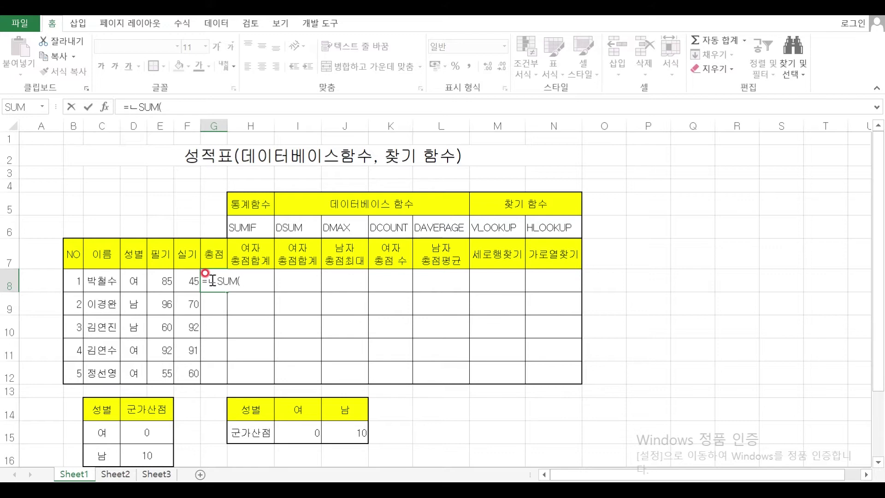
drag(159, 278, 184, 278)
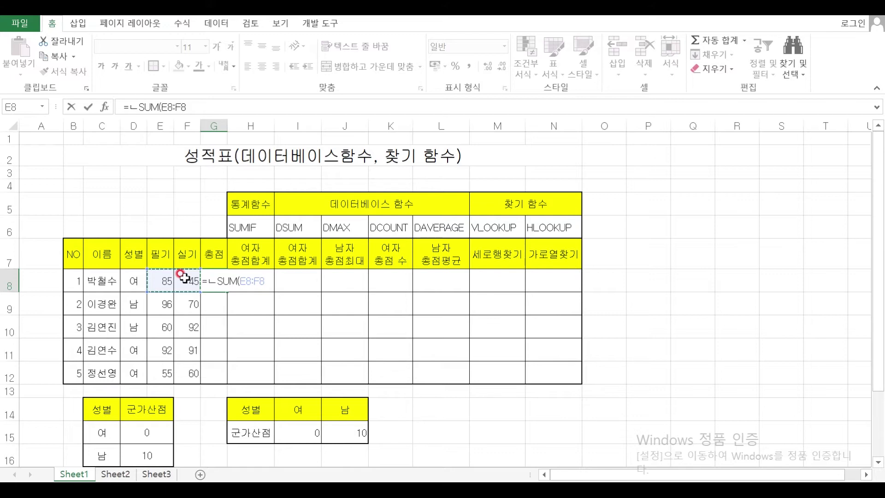
click(212, 279)
click(220, 281)
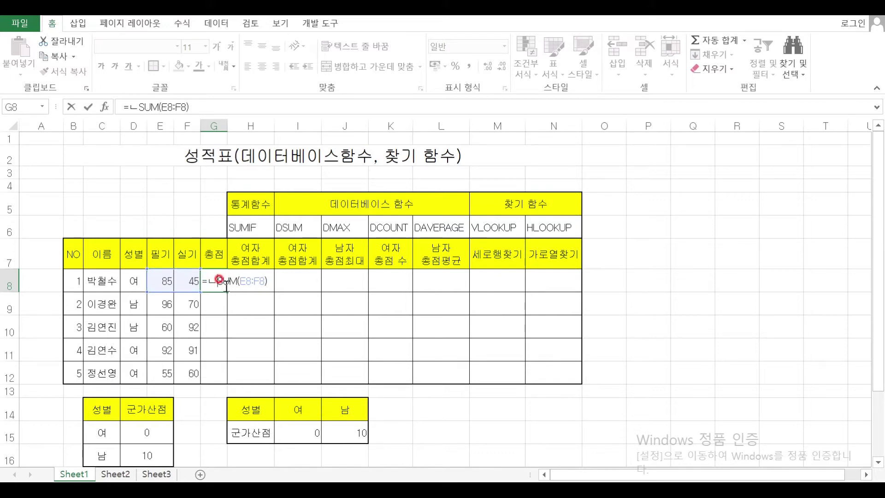
key(BackSpace)
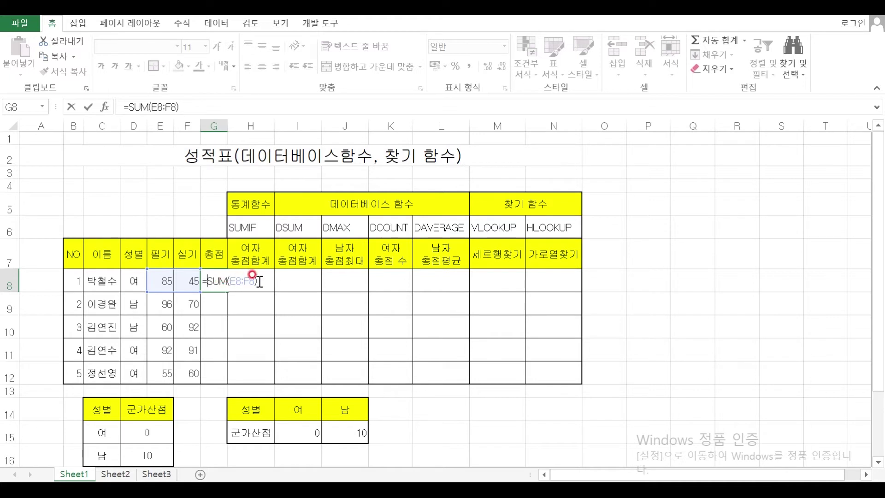
key(Return)
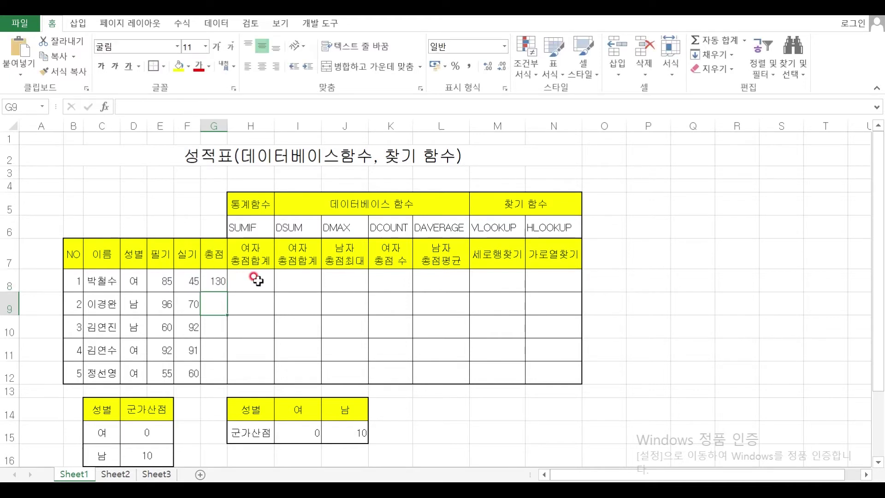
Step: Copy the total formula from G8 down to G12, filling without formatting
click(217, 279)
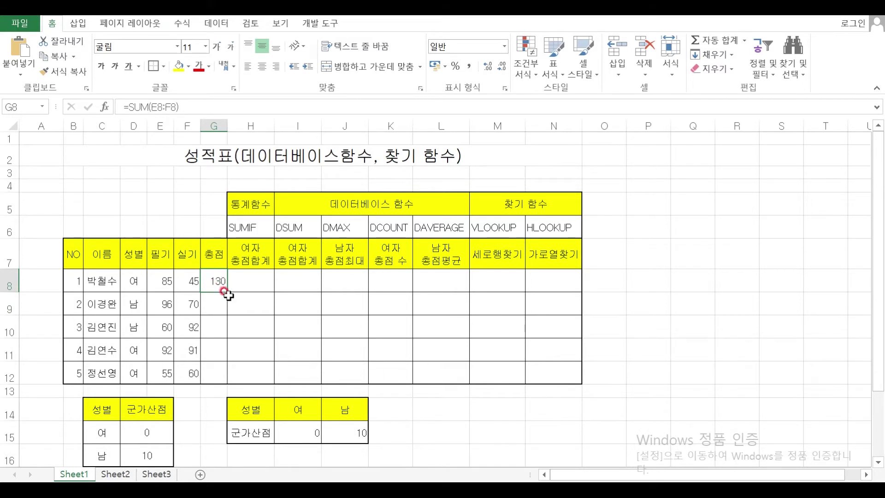
drag(228, 294, 229, 379)
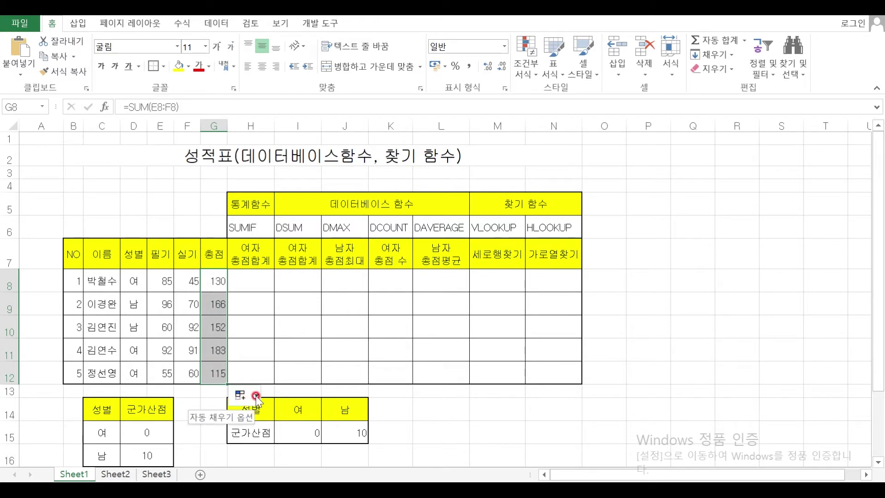
click(256, 397)
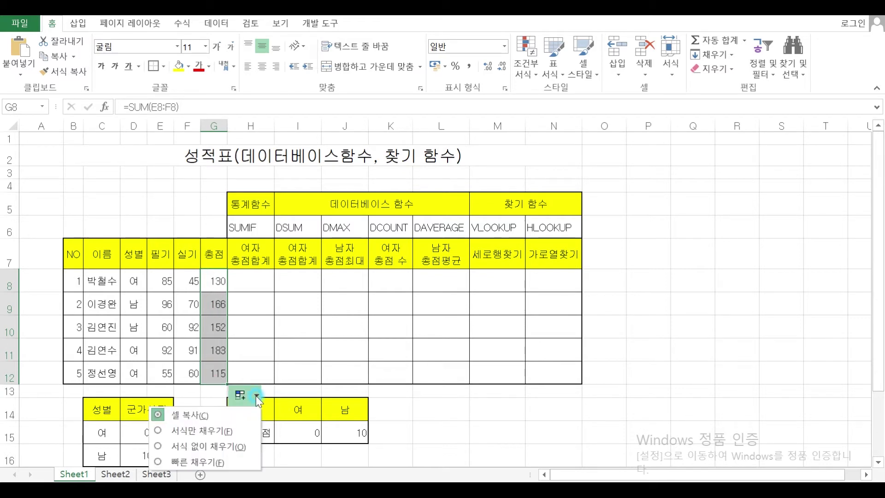
click(205, 446)
click(280, 350)
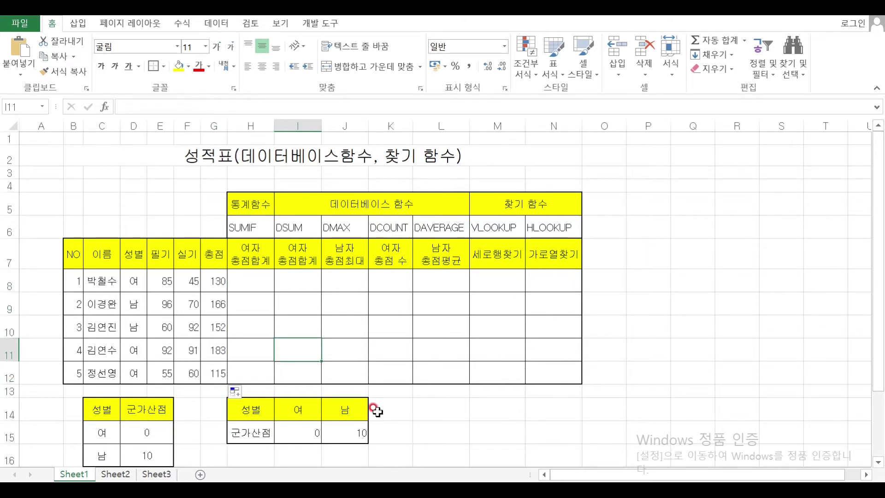
Step: Centre the function names in H6:N6 horizontally
drag(249, 227, 537, 228)
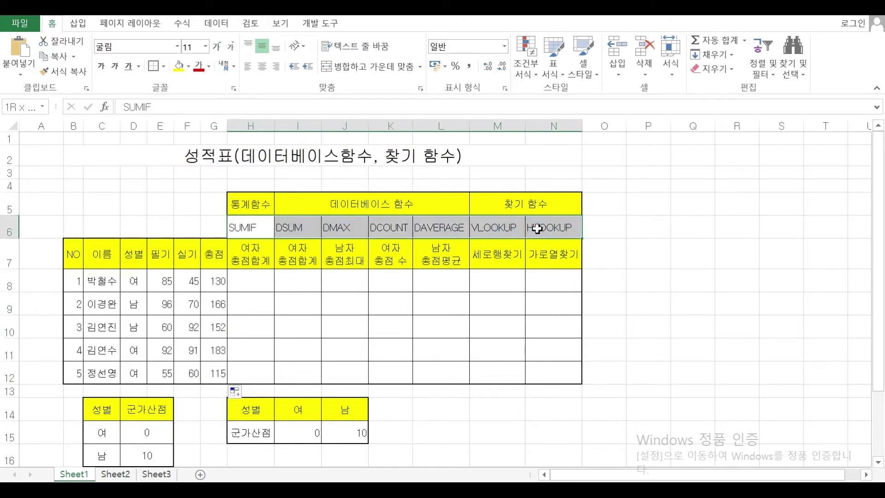
click(261, 66)
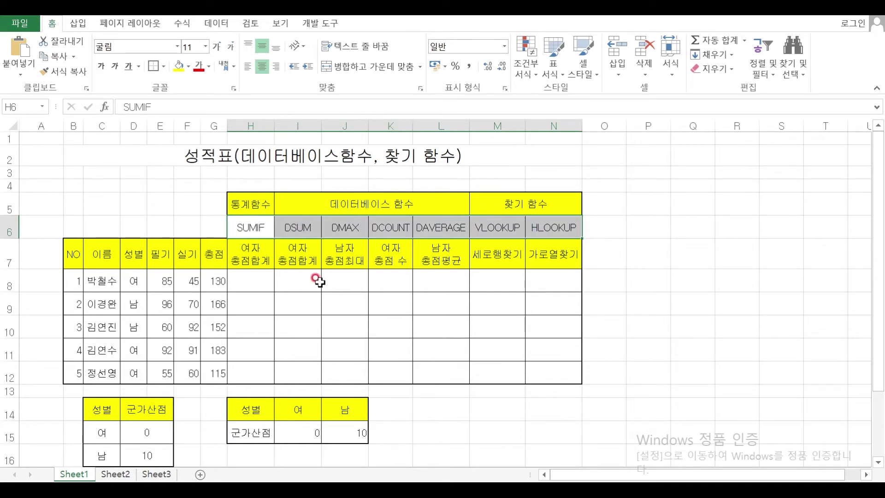
click(297, 283)
Step: Fill the SUMIF, DSUM, VLOOKUP and HLOOKUP name cells in row 6 with light orange
click(243, 222)
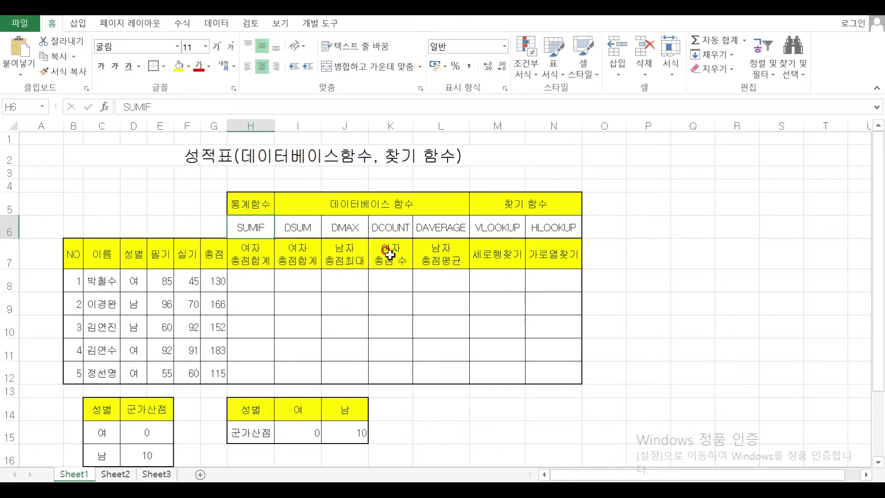
ctrl+click(297, 227)
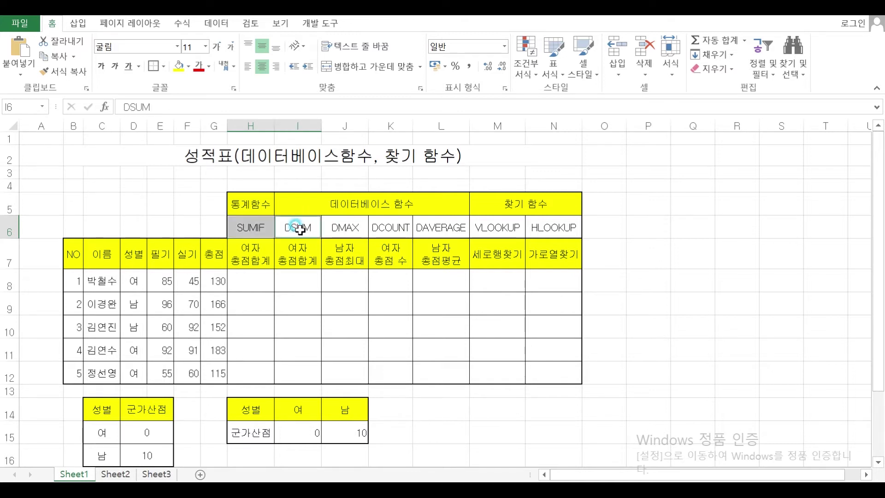
ctrl+click(490, 226)
ctrl+click(549, 227)
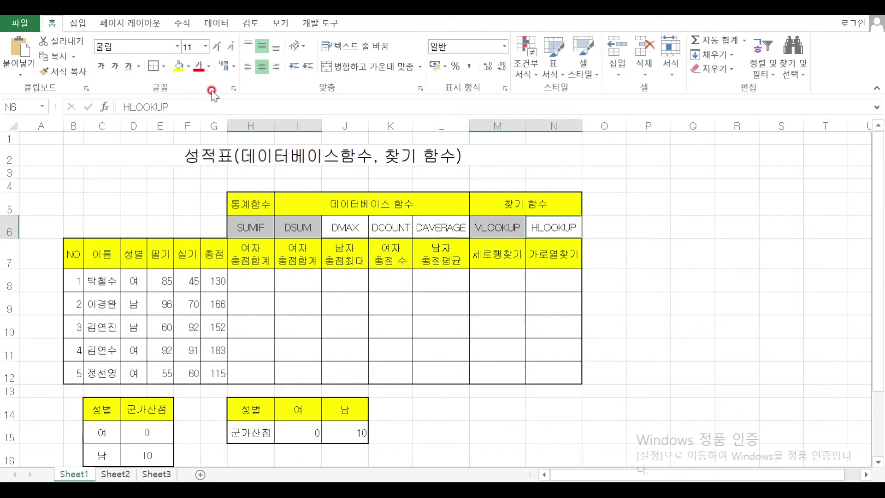
click(186, 67)
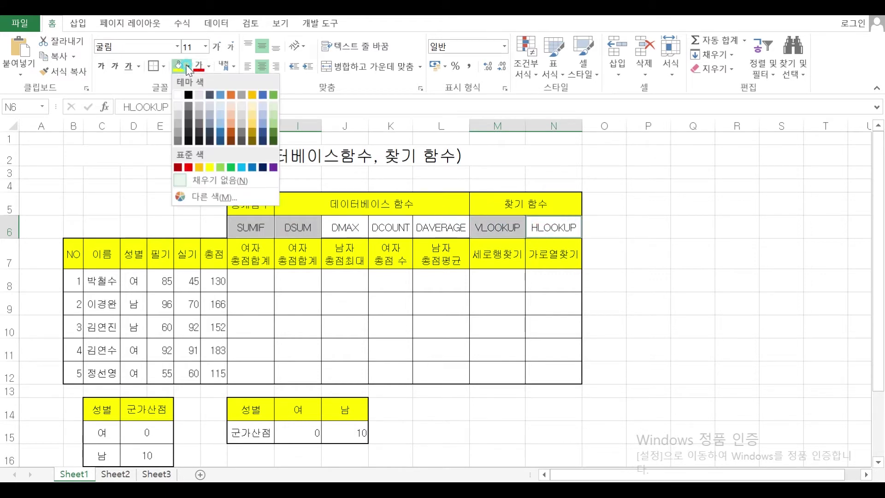
click(231, 129)
click(482, 442)
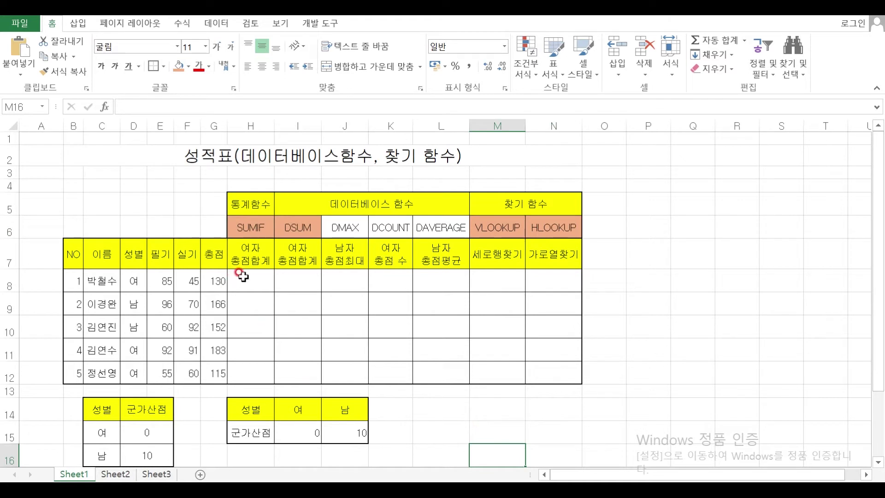
Step: Start a SUMIF formula in H8 and open its function arguments, keeping the score table uncovered
click(241, 290)
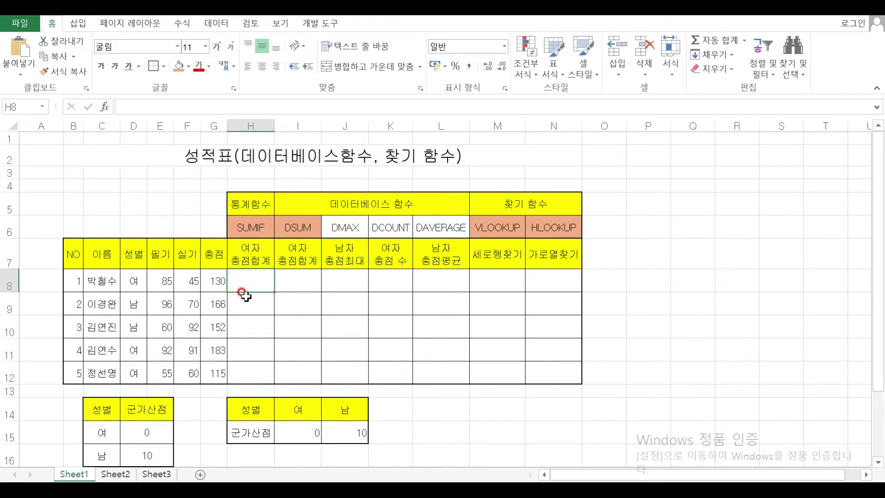
text(=S)
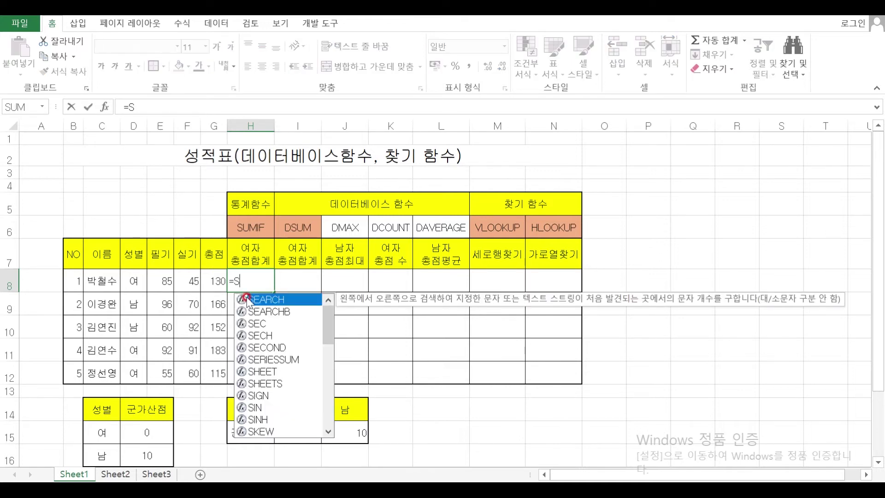
text(UMIF)
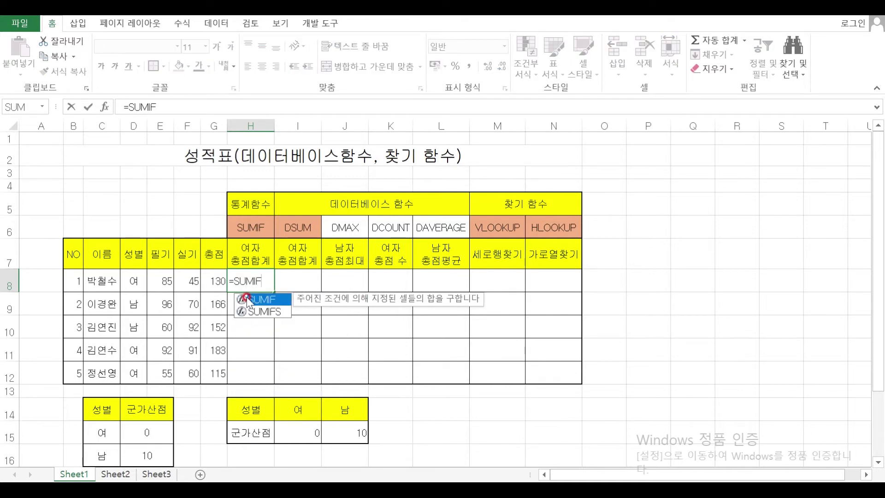
double_click(246, 299)
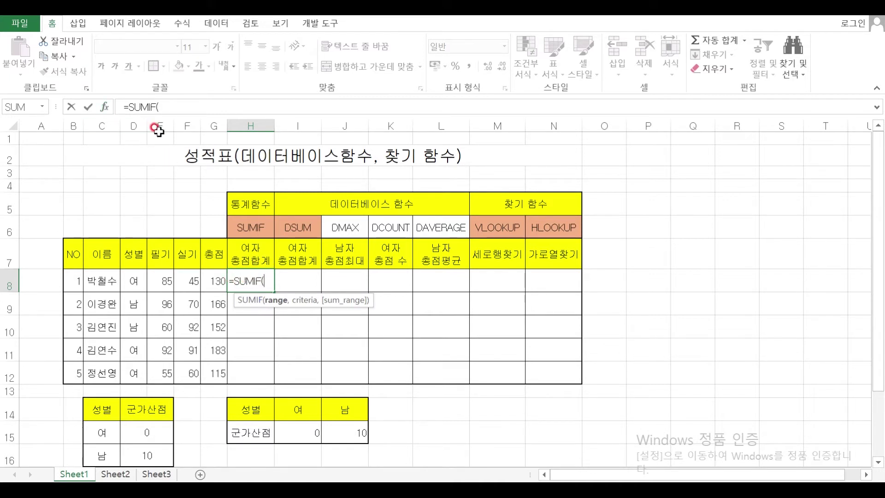
click(105, 108)
drag(219, 100, 642, 162)
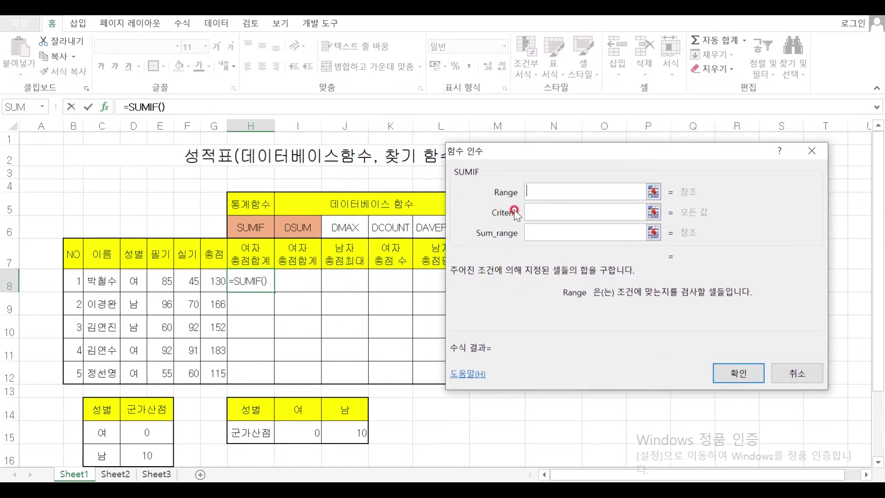
Step: Complete the SUMIF in H8 with range D8:D12, criteria D8 and sum range G8:G12
click(548, 212)
click(535, 189)
click(530, 212)
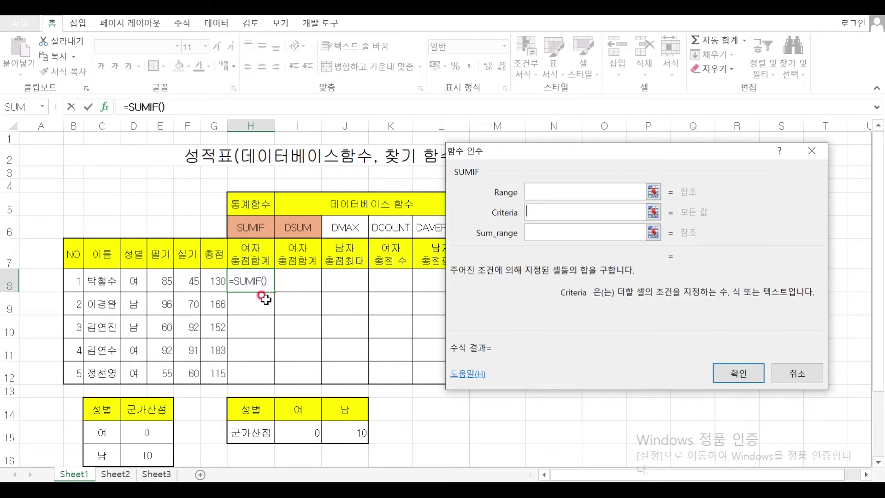
click(134, 281)
click(541, 189)
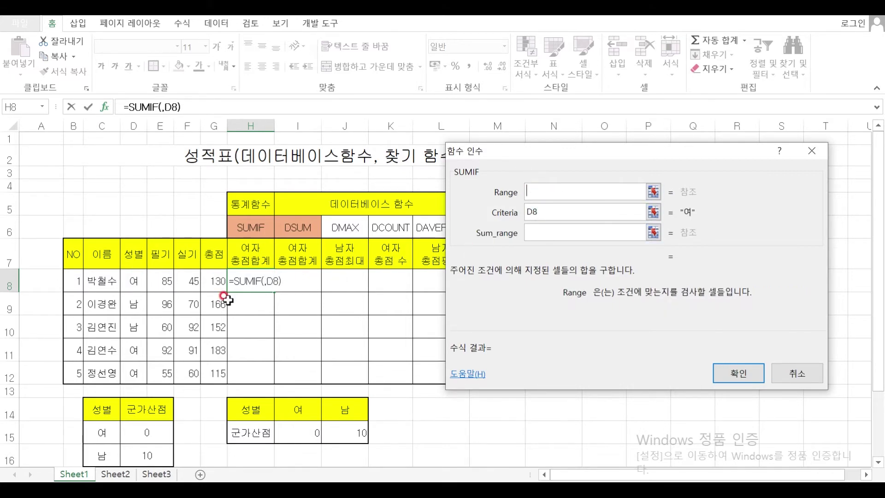
drag(130, 275, 133, 367)
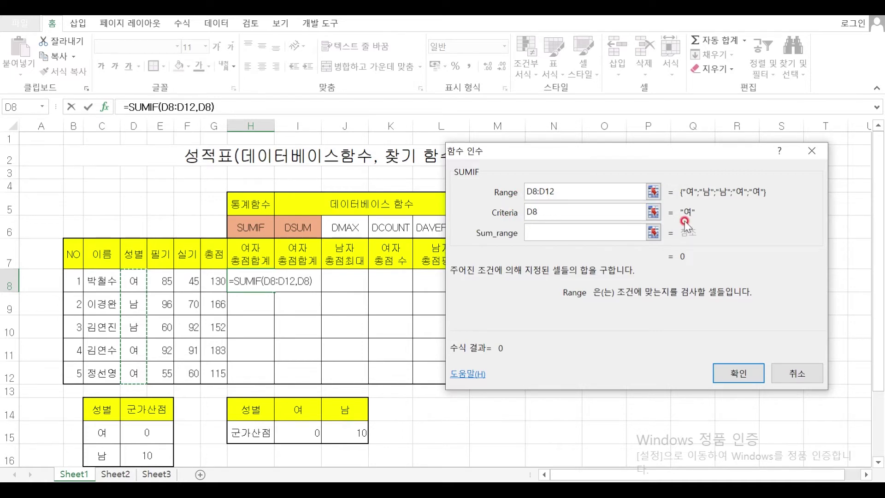
click(536, 230)
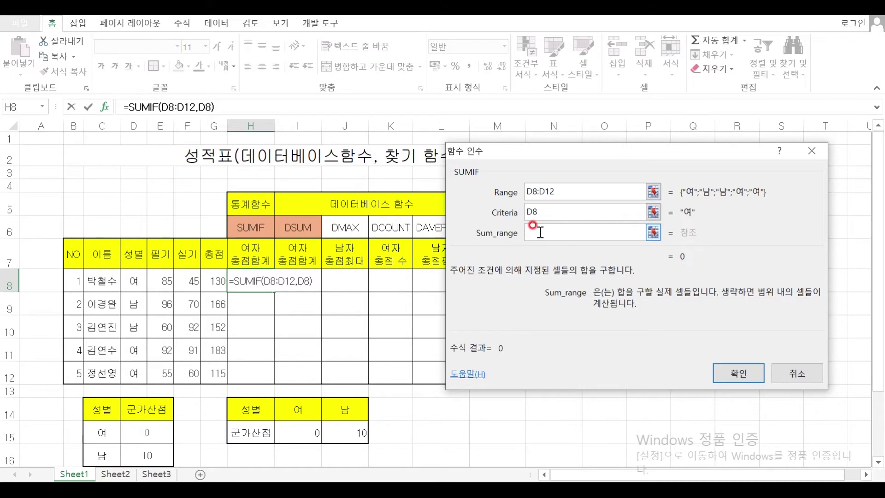
drag(213, 279, 217, 367)
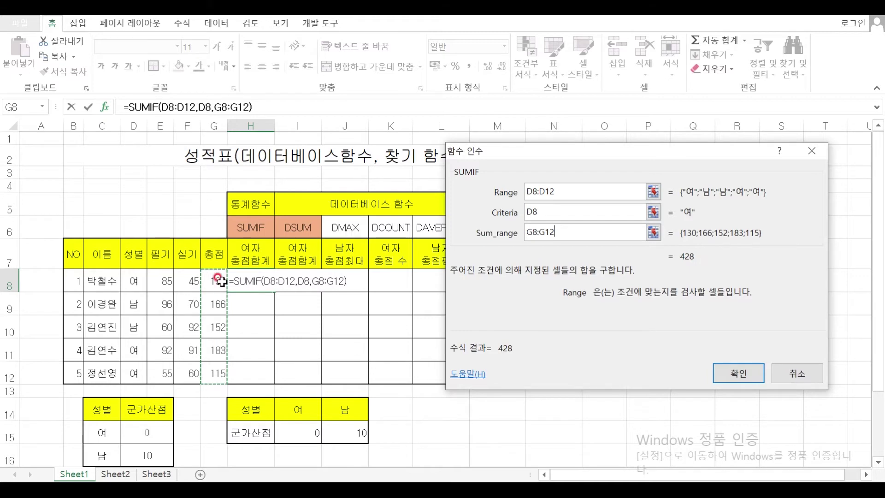
click(738, 374)
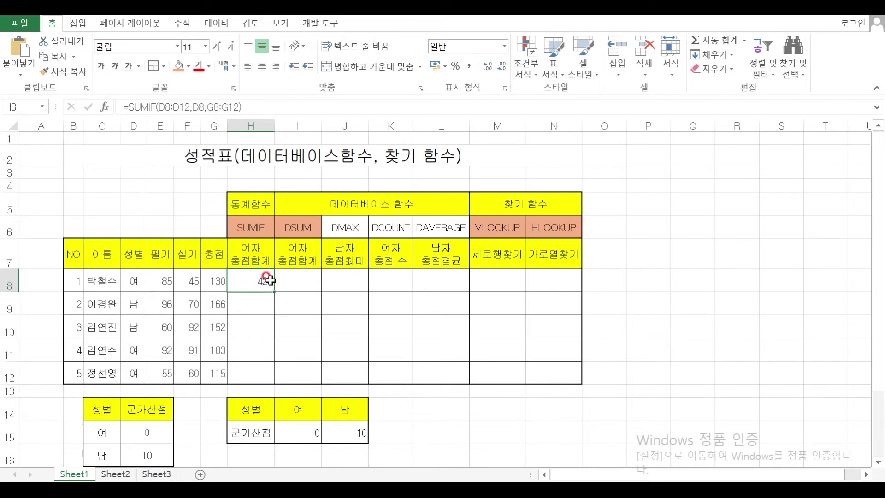
Step: Enter the two-line label 남자 총점합계 in H10 and centre it horizontally
click(250, 327)
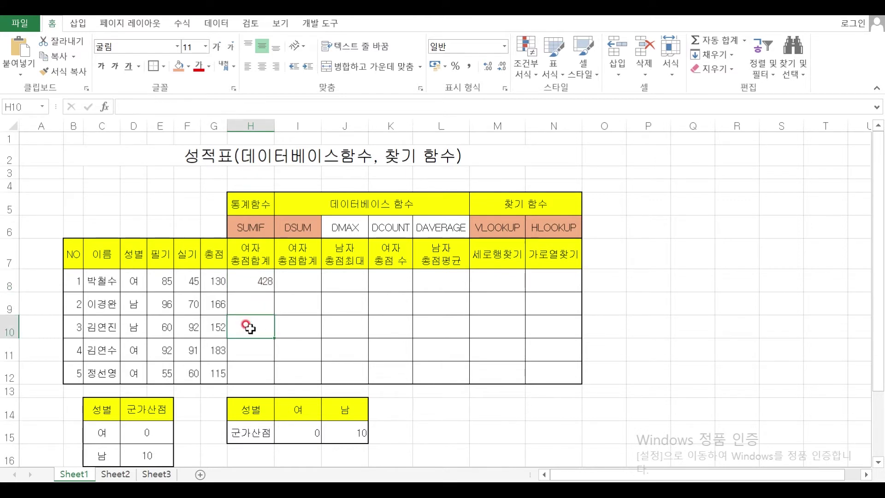
text(SK)
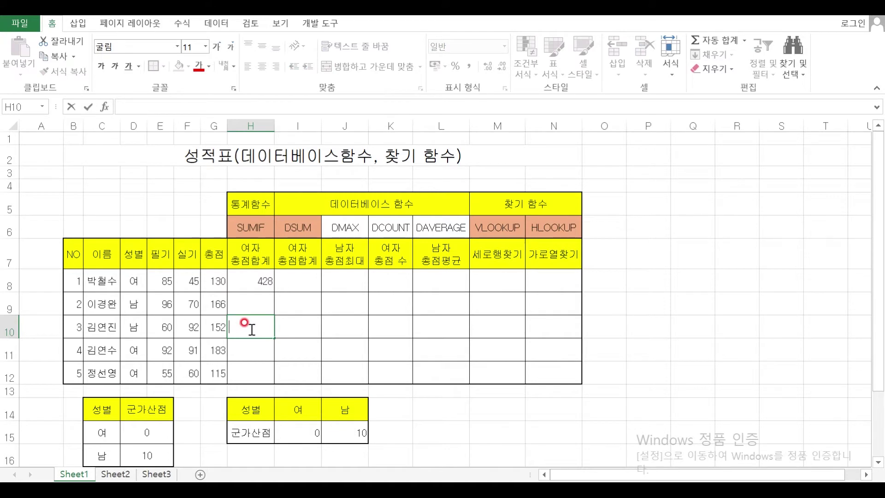
text(kawkchdwjagkqrp)
key(Return)
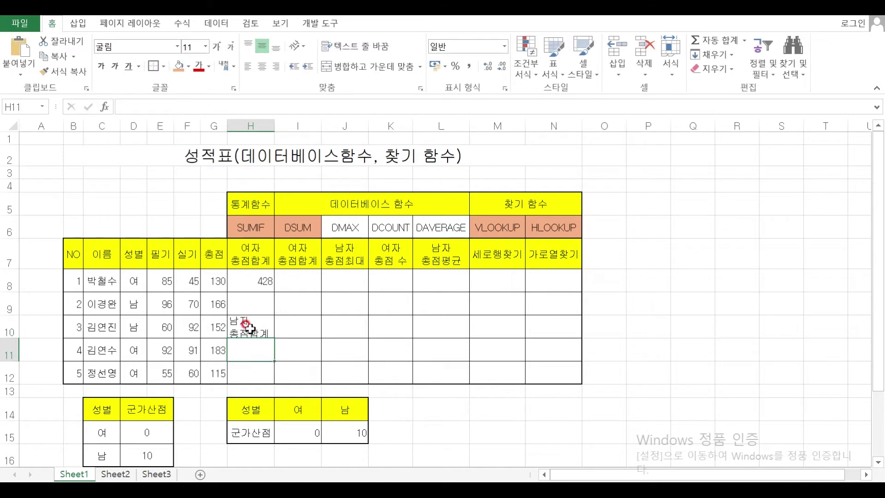
click(249, 328)
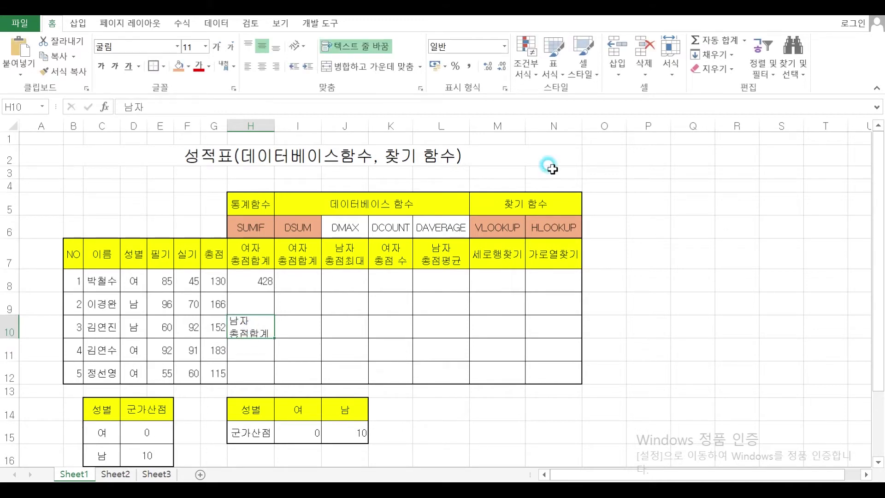
click(261, 66)
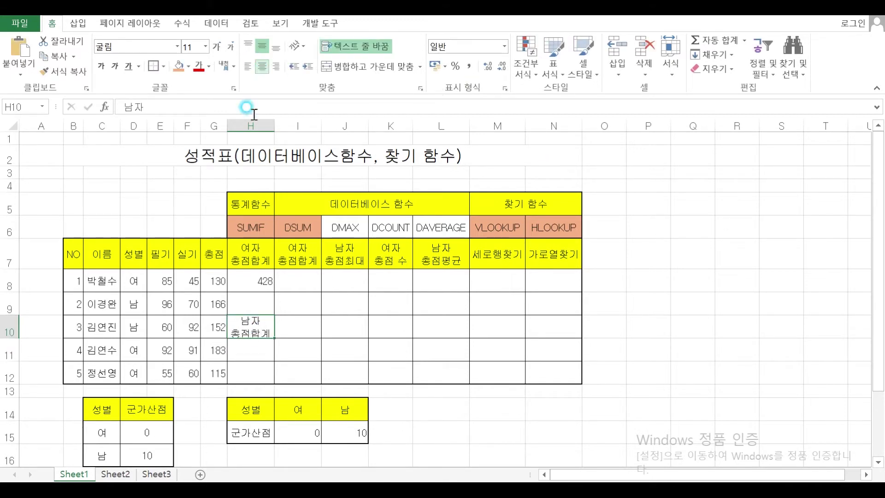
Step: Fill the H10 label cell yellow and make row 10 slightly taller to fit both lines
click(189, 66)
click(206, 165)
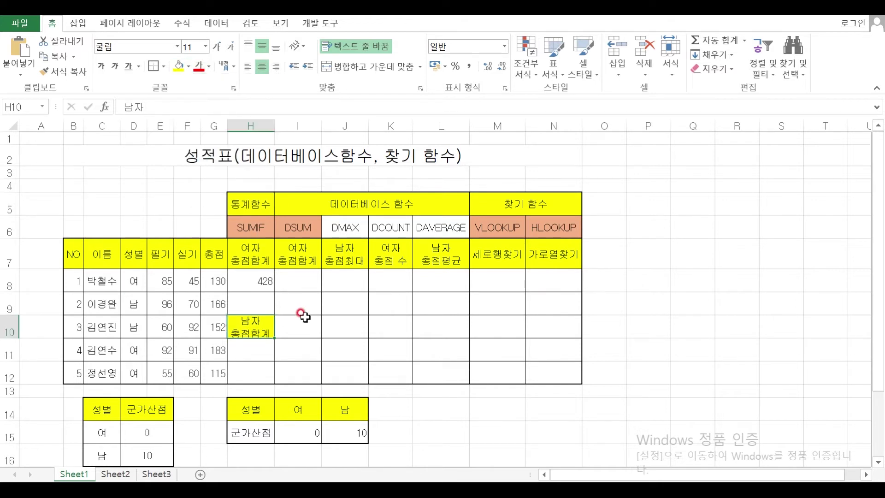
drag(16, 338, 17, 343)
Step: Start a SUMIF formula in H11 and open its function arguments, keeping the score columns uncovered
click(266, 354)
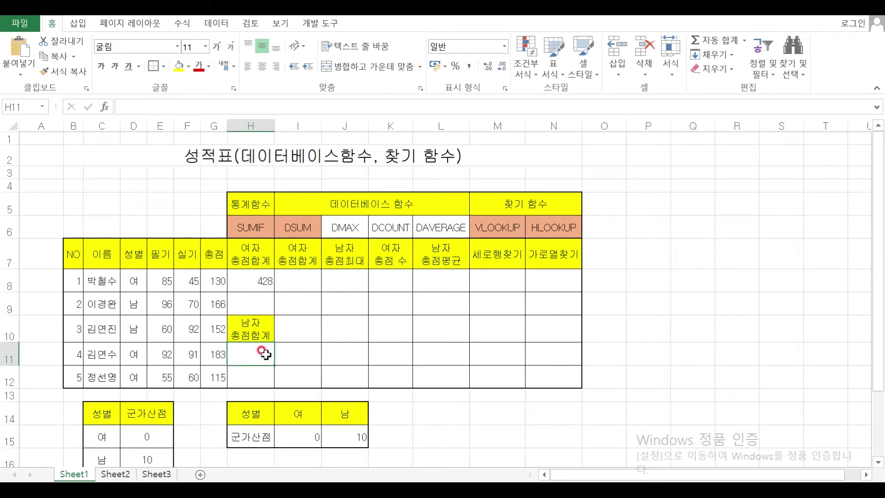
text(=녀)
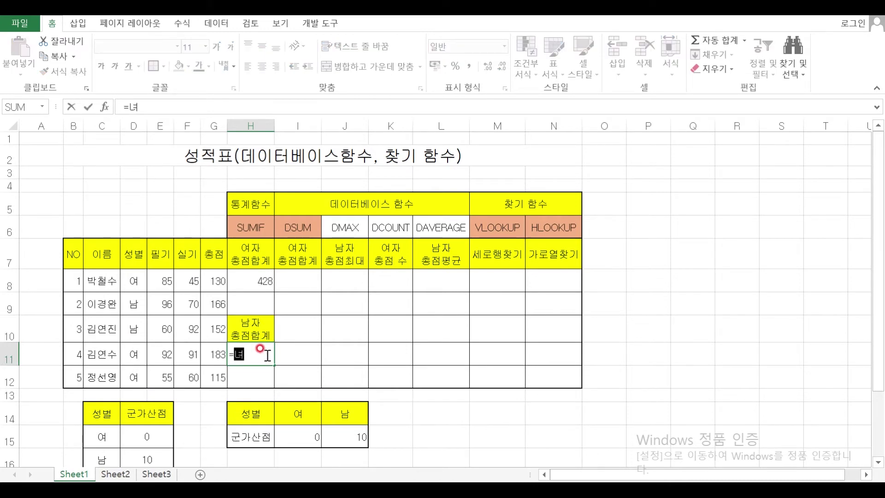
key(BackSpace)
text(SUM)
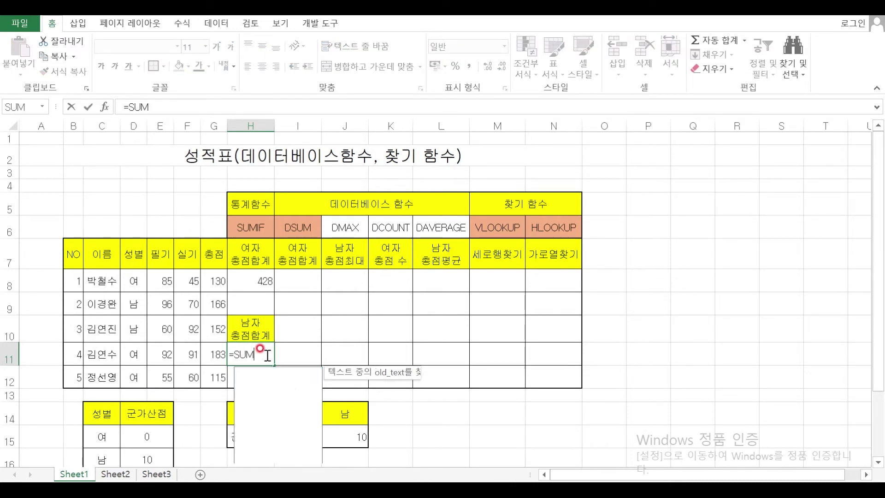
text(IF)
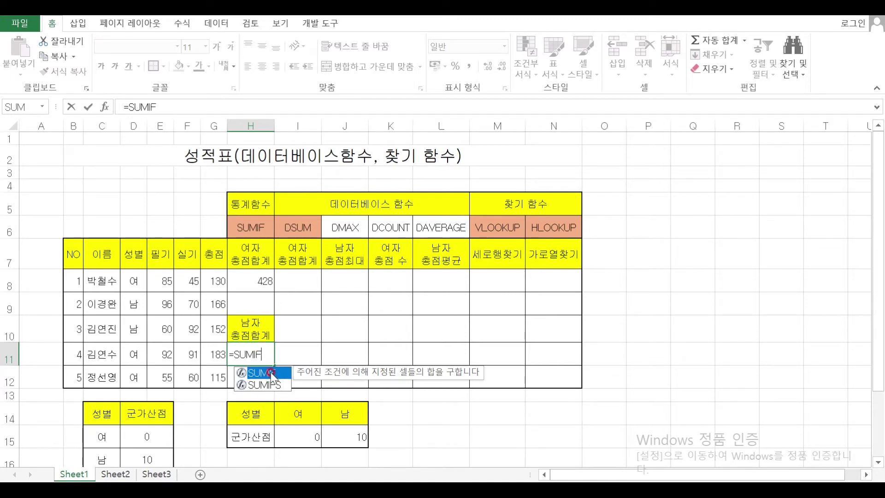
double_click(270, 372)
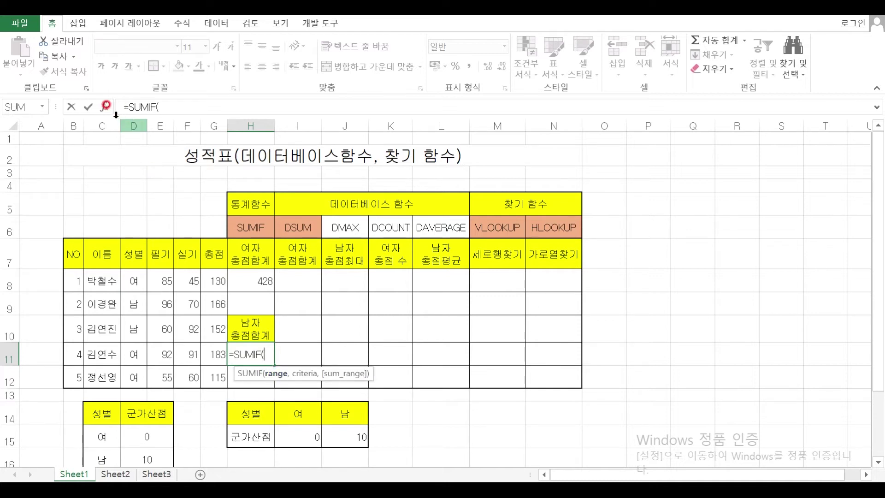
click(103, 108)
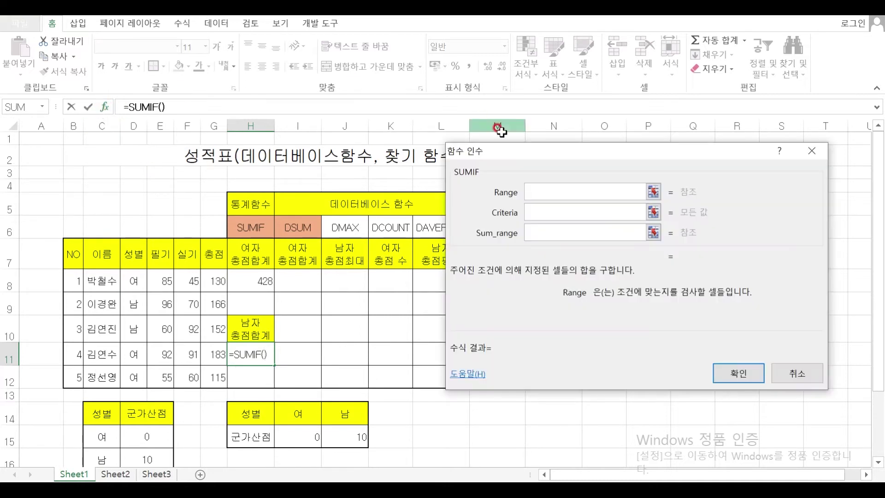
drag(510, 164, 455, 256)
Step: Set the H11 SUMIF's range to D8:D12 and its criteria to "남"
click(483, 297)
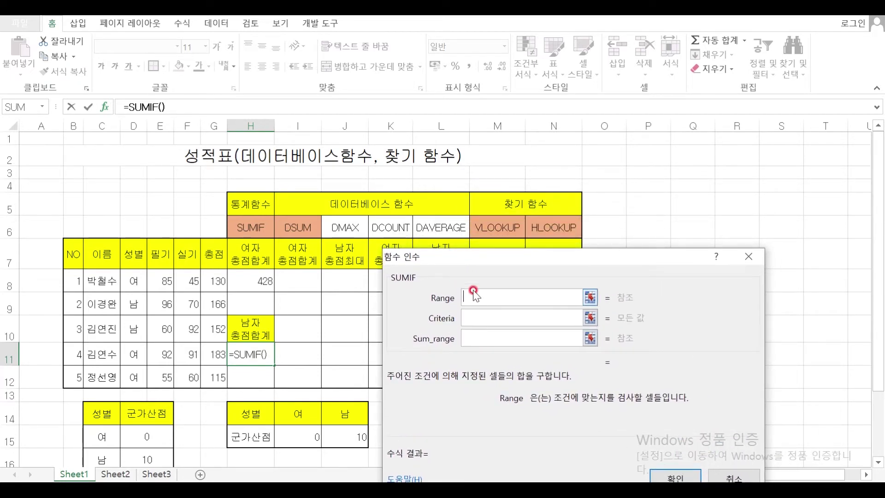
click(471, 297)
drag(134, 275, 133, 375)
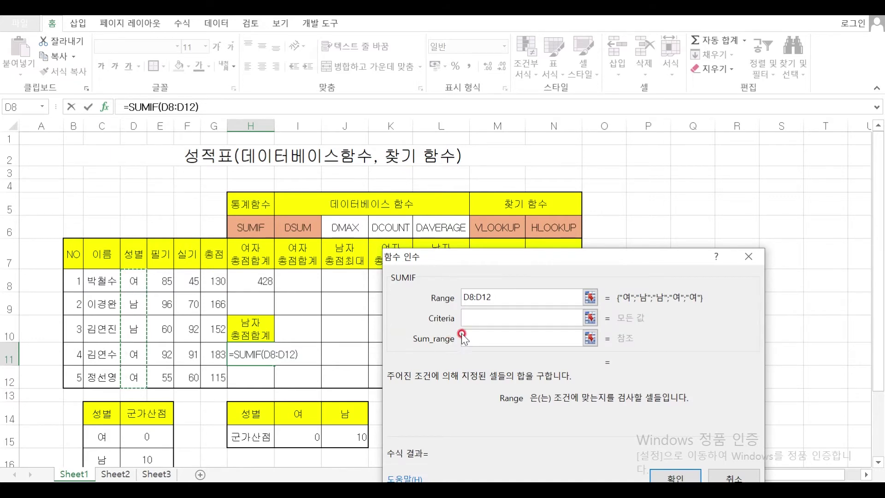
click(489, 317)
text(Sak)
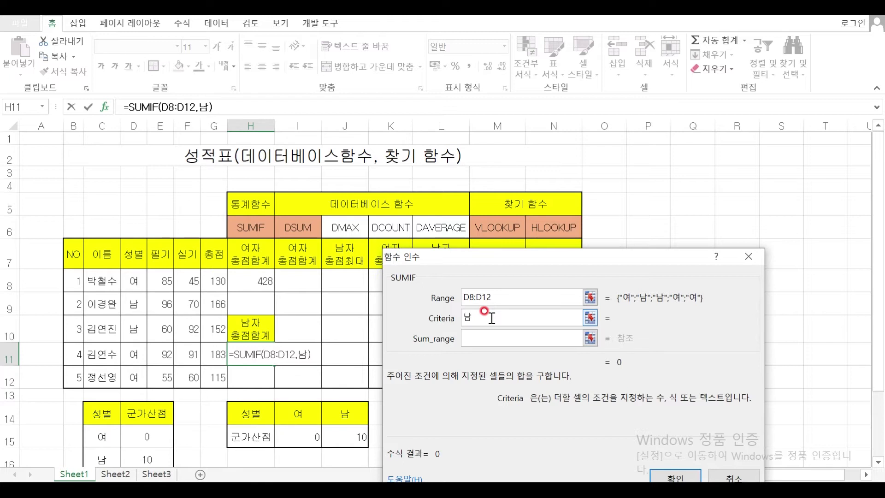
double_click(483, 323)
click(517, 295)
click(507, 312)
click(470, 311)
click(509, 294)
click(484, 309)
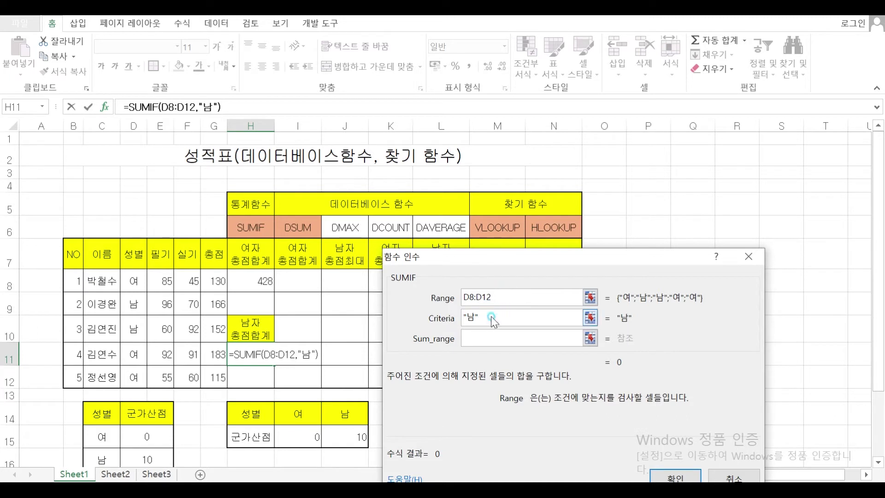
click(492, 317)
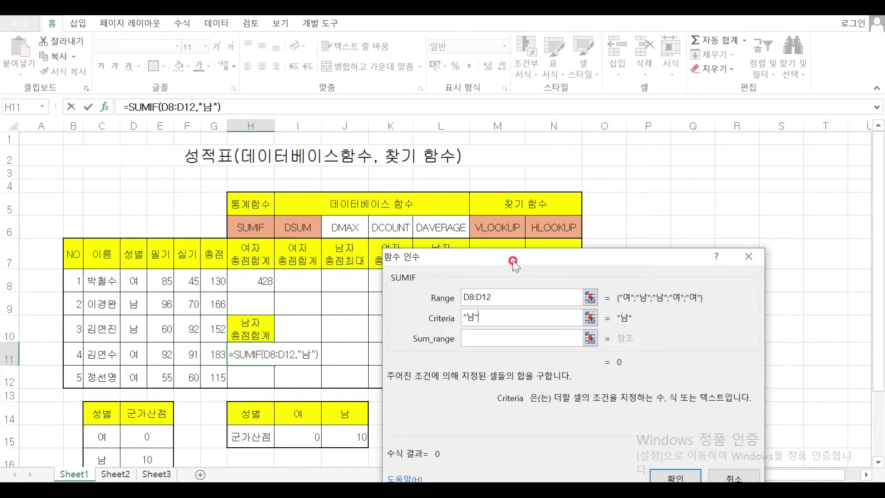
Step: Set the H11 SUMIF's sum range to G8:G12 and accept the formula
mouse_move(505, 253)
mouse_down()
mouse_move(513, 253)
mouse_move(496, 244)
mouse_up()
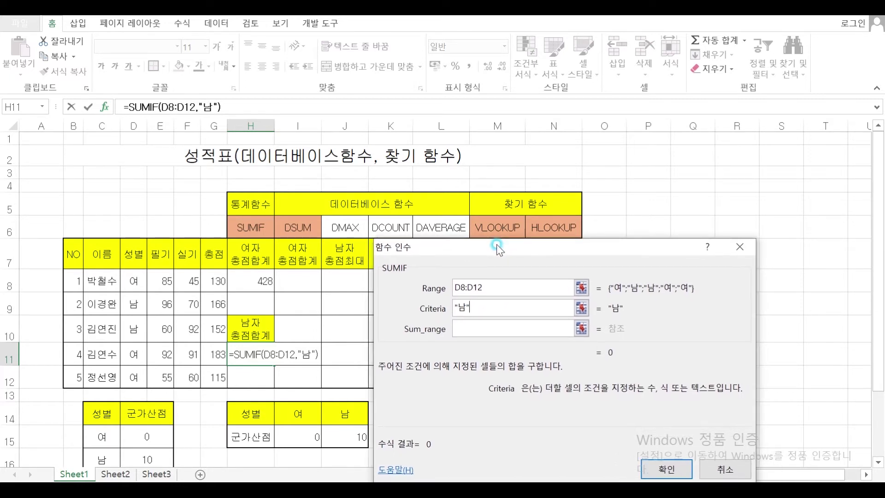
click(464, 328)
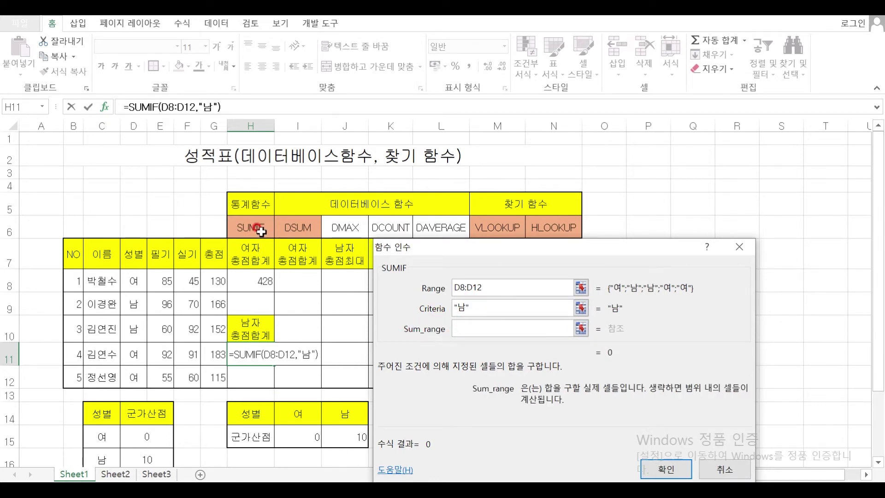
drag(214, 278, 215, 378)
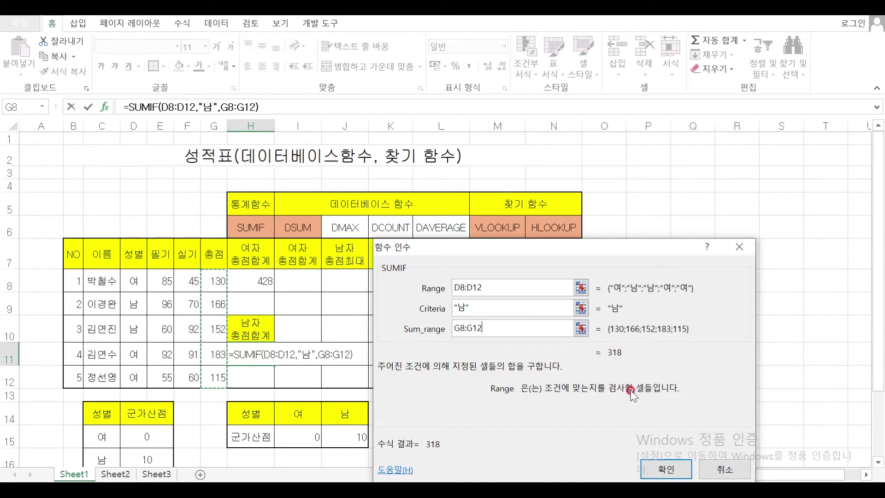
click(666, 469)
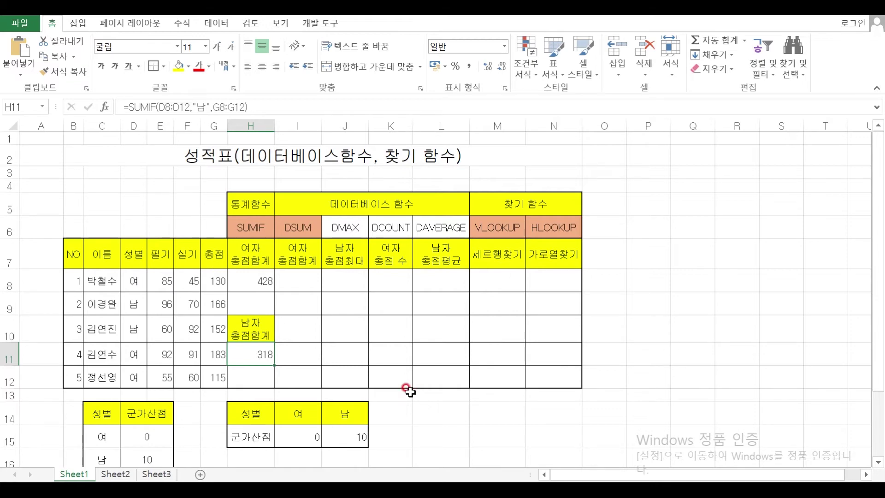
Step: Start a DSUM formula in I8 and open its function arguments
scroll(406, 389, down, 2)
scroll(374, 352, up, 1)
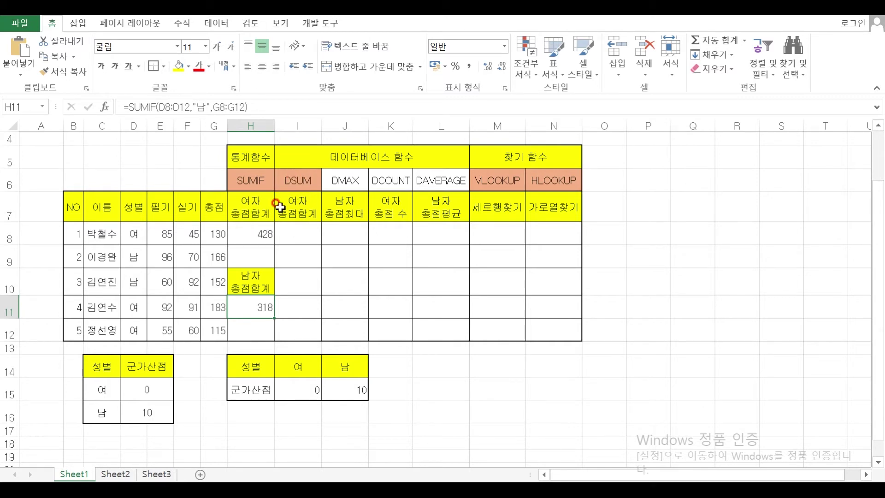
click(297, 233)
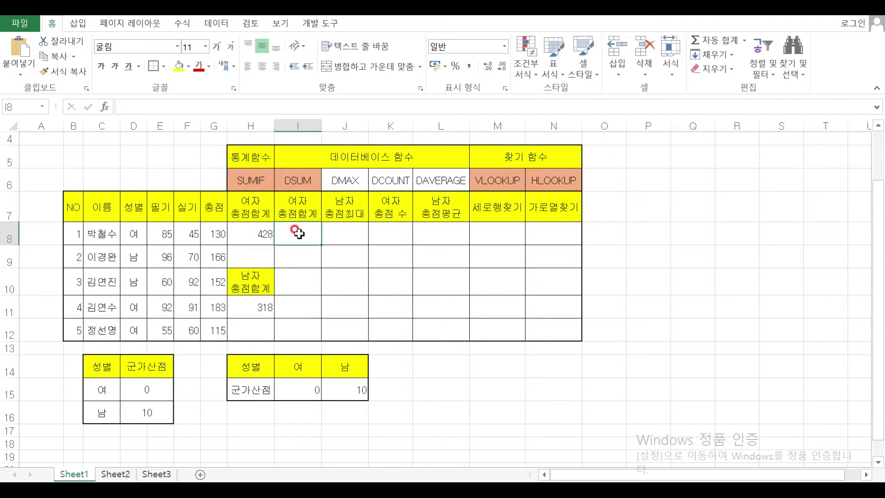
text(=ㅇㅁ)
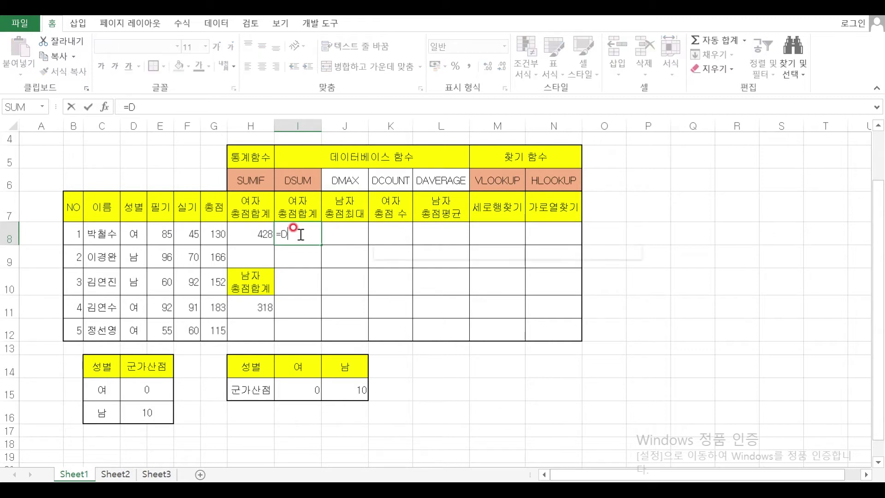
text(DATE)
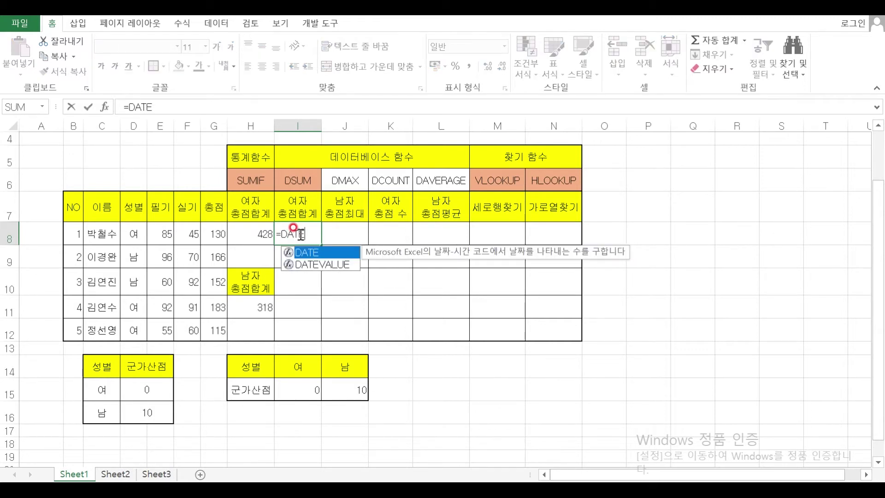
key(BackSpace)
text(A)
key(BackSpace)
key(BackSpace)
key(BackSpace)
text(SU)
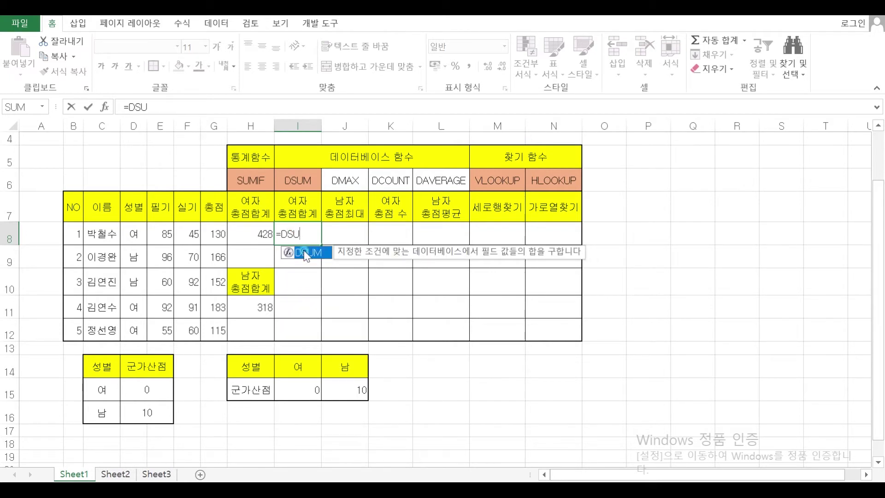
double_click(305, 252)
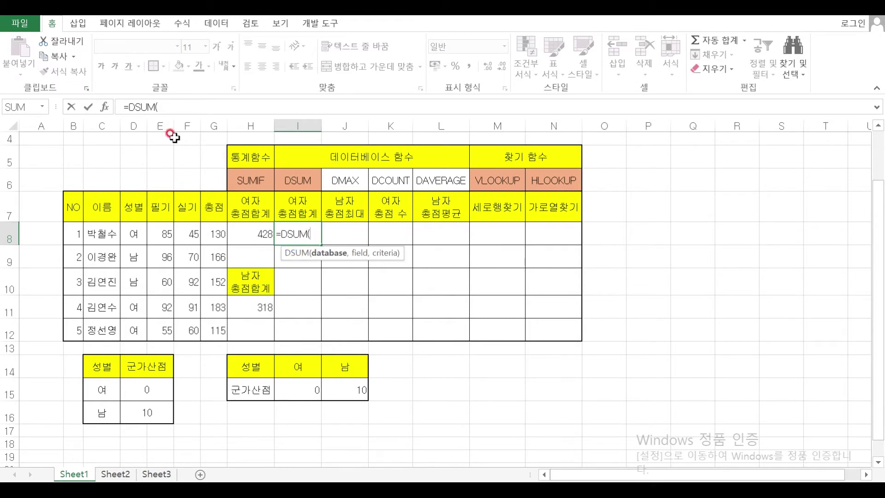
click(105, 107)
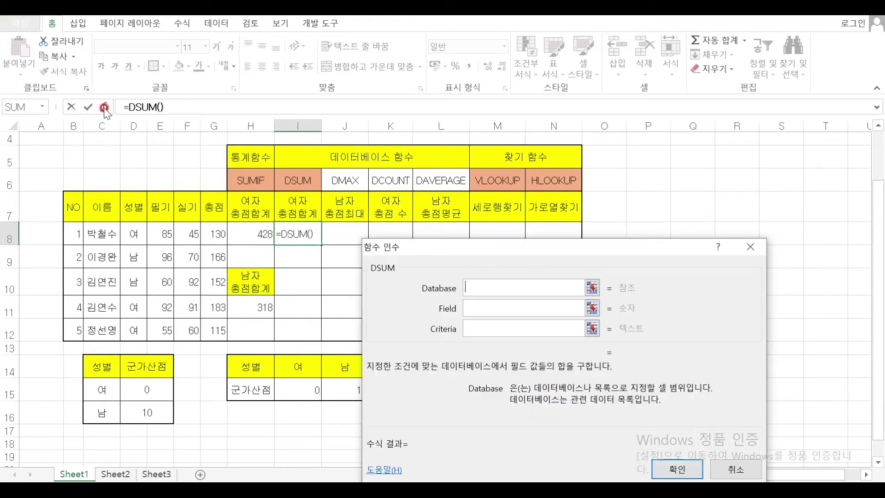
Step: Set the I8 DSUM's database to B7:G12, keeping the score table uncovered
drag(552, 249, 522, 228)
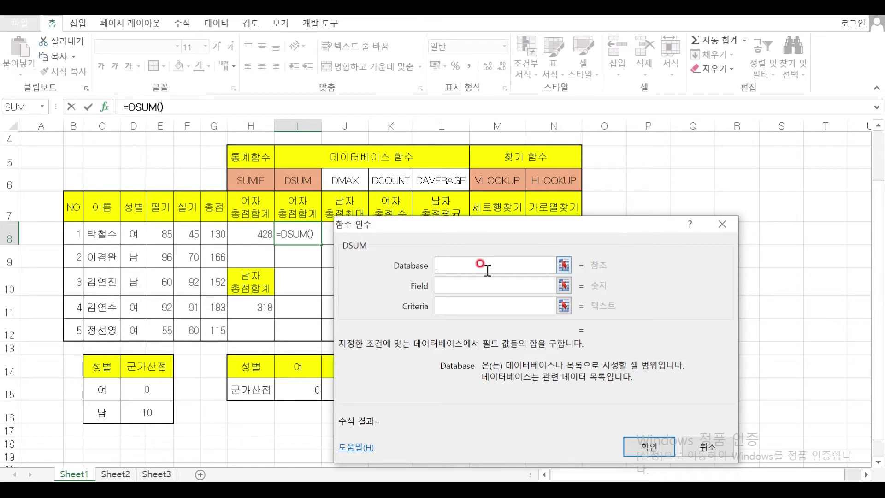
drag(528, 228, 536, 202)
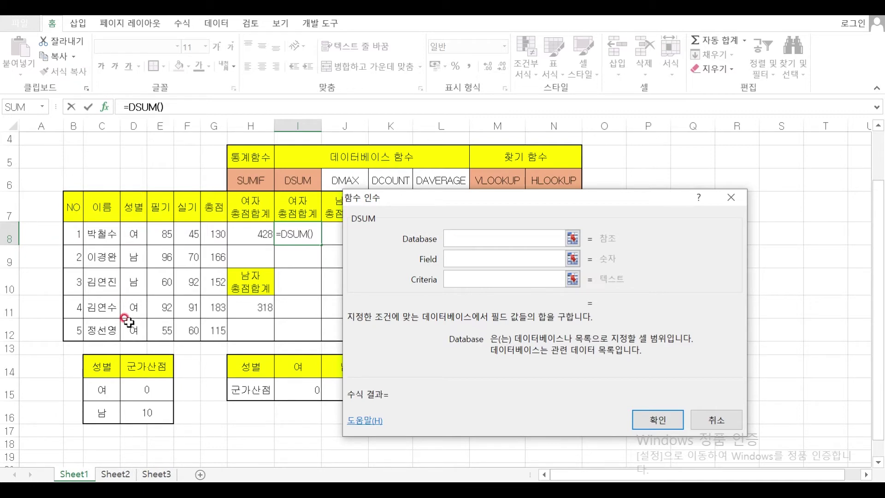
click(405, 244)
click(70, 205)
drag(72, 205, 216, 327)
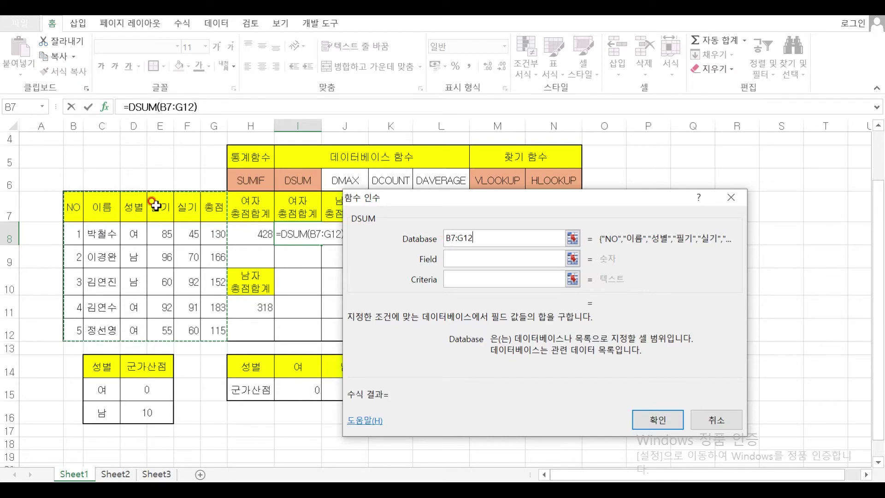
Step: Set the I8 DSUM's field to G7 and its criteria to D7:D8, and accept the formula
click(454, 258)
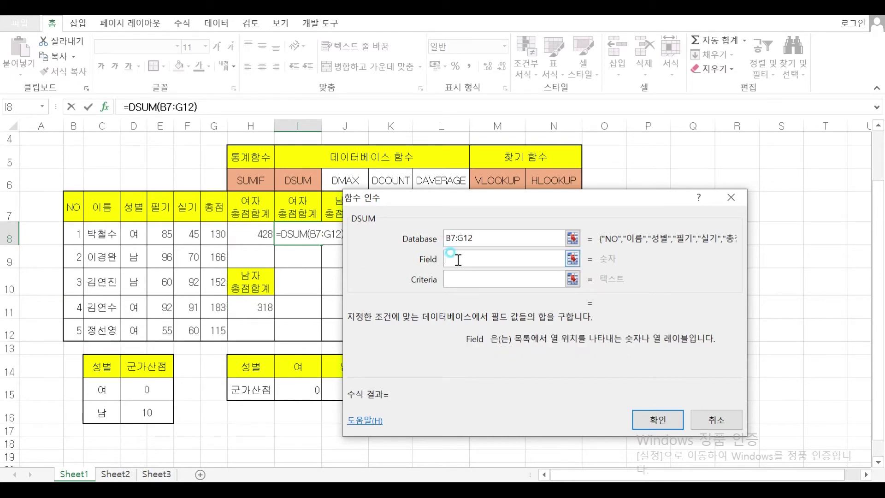
drag(410, 199, 476, 181)
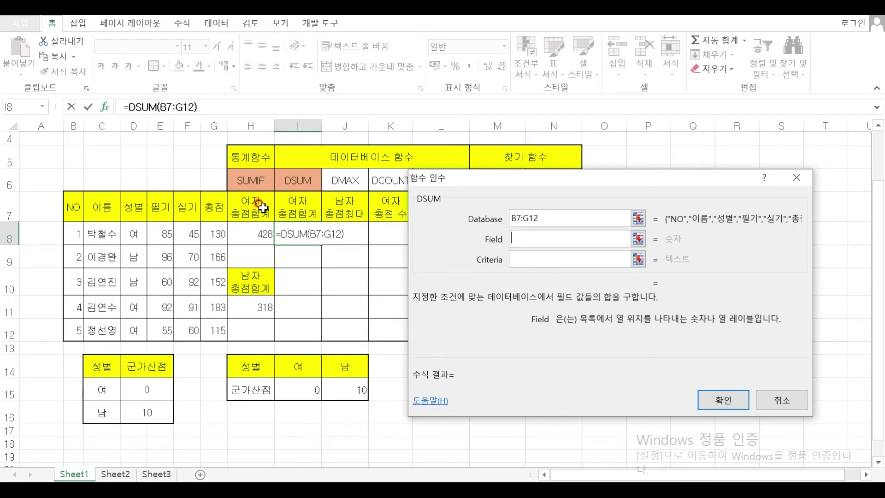
click(211, 214)
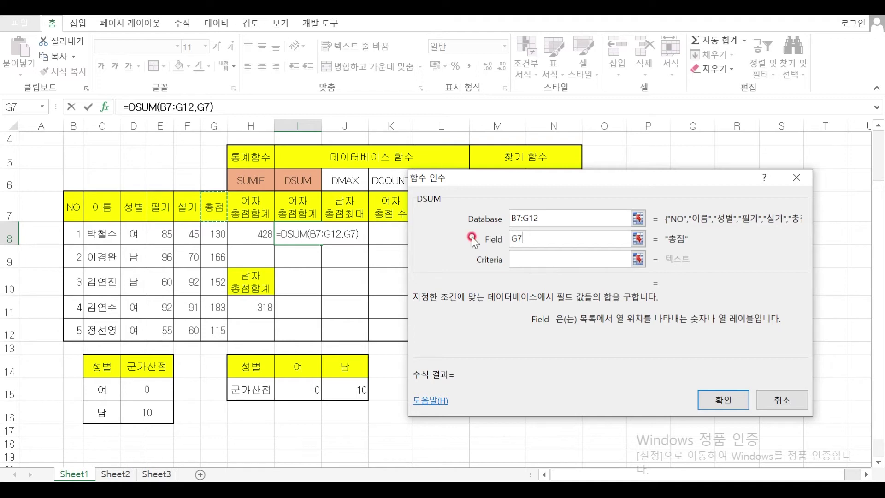
click(508, 266)
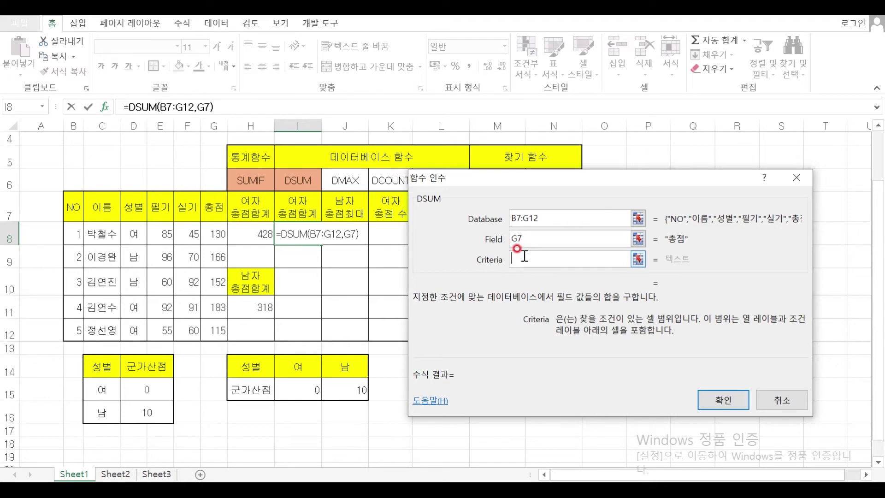
click(130, 234)
drag(130, 199, 133, 230)
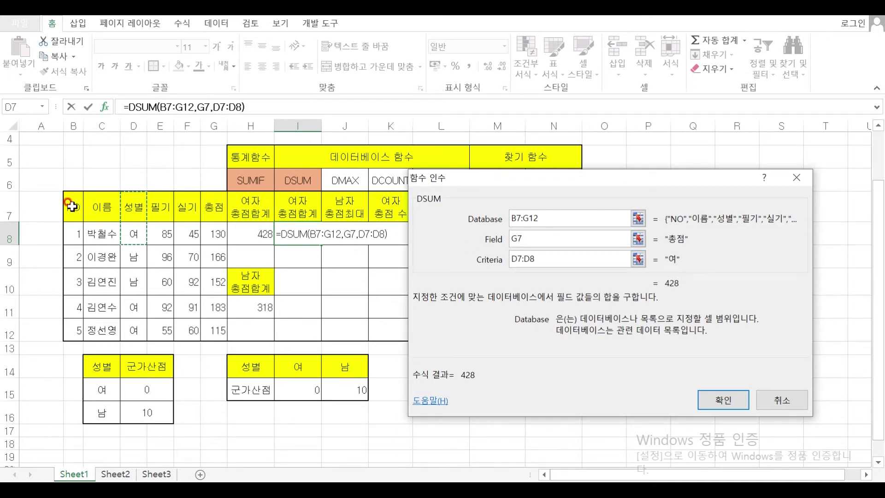
click(721, 400)
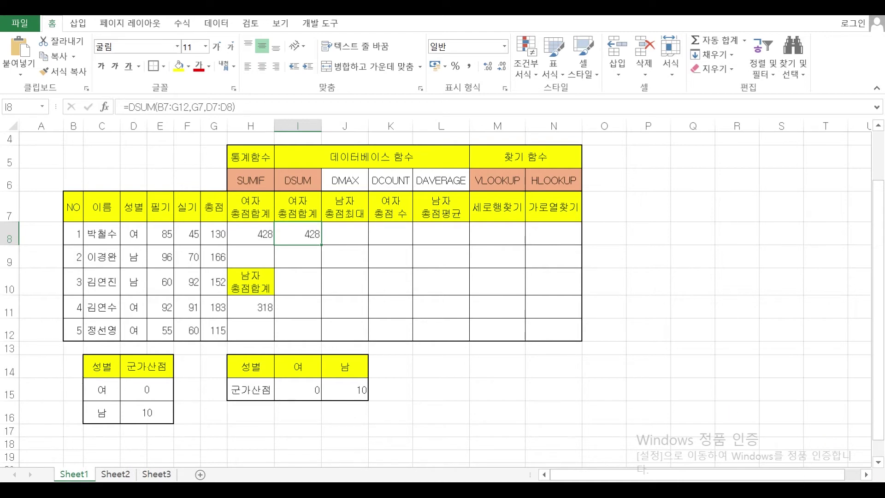
Step: Copy the 남자 총점합계 label from H10 into I10
scroll(552, 341, up, 1)
click(297, 248)
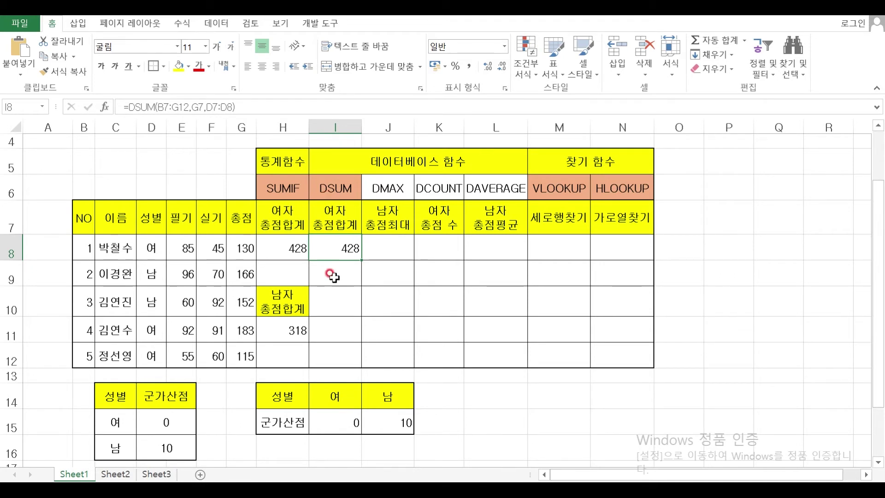
click(273, 306)
key(ctrl+c)
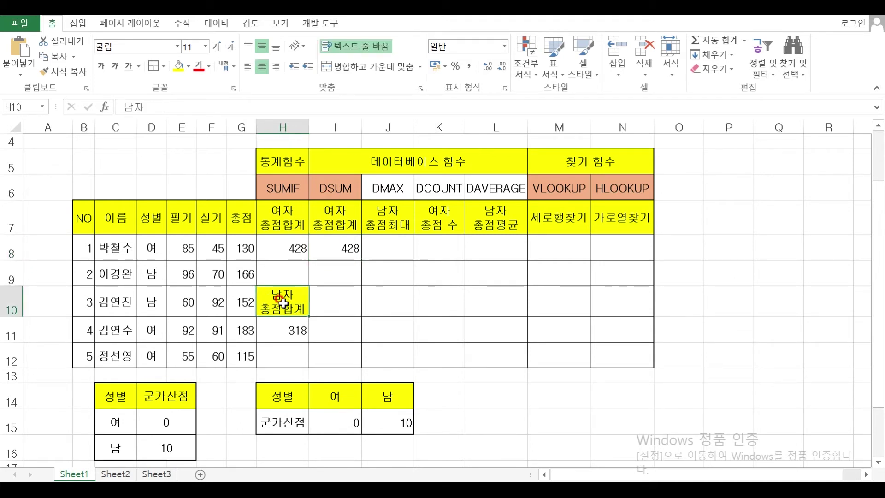
click(331, 304)
key(ctrl+v)
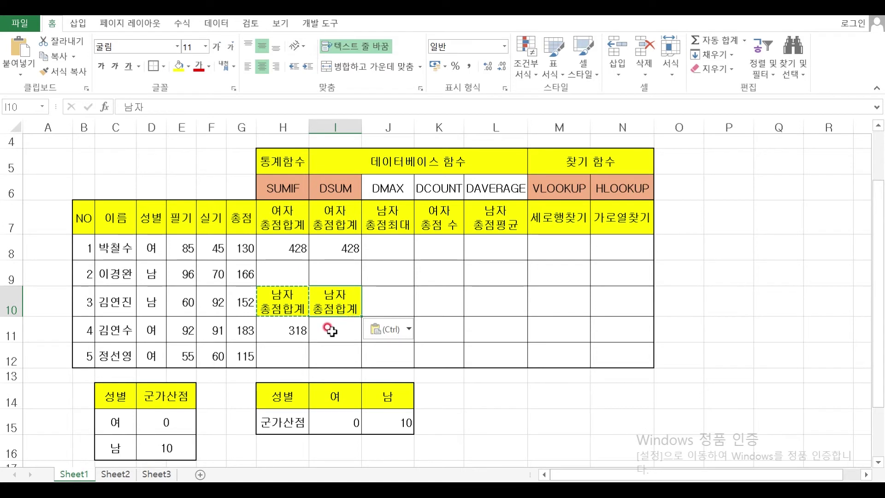
key(Escape)
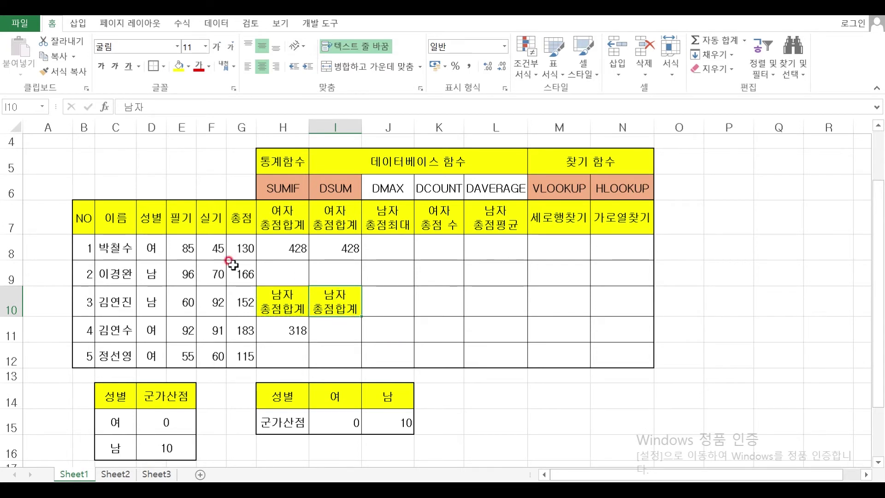
drag(153, 219, 154, 238)
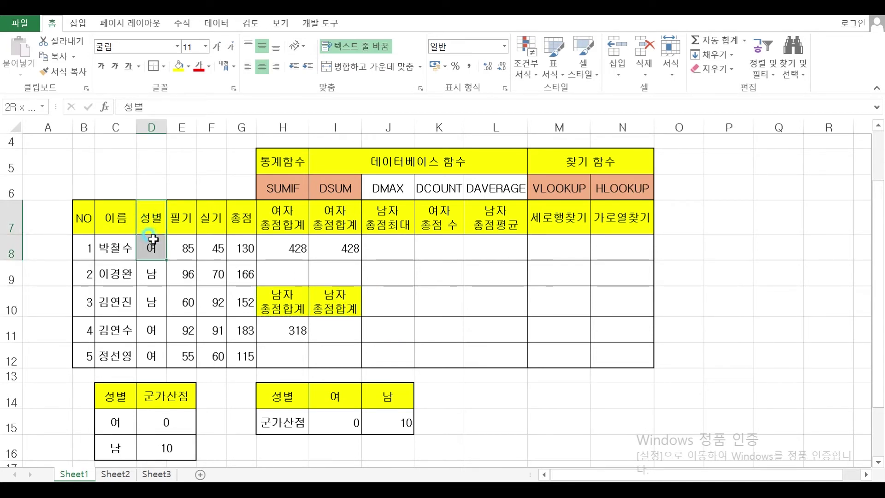
click(151, 275)
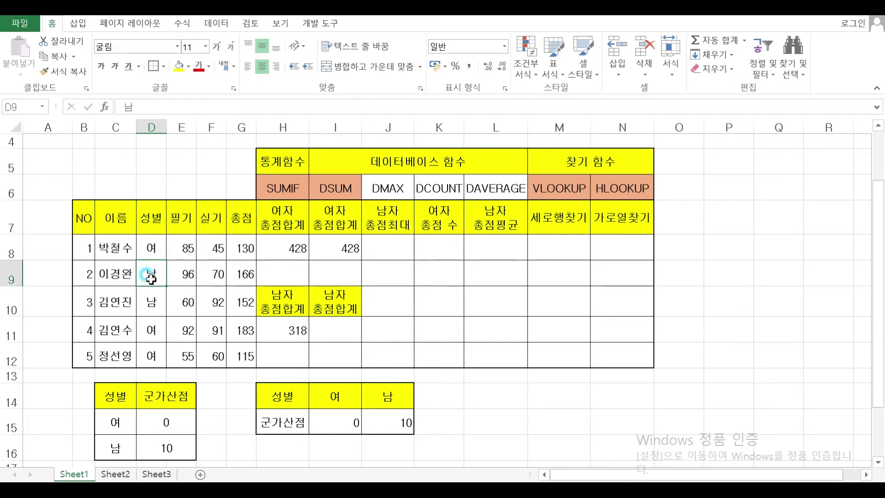
click(150, 222)
click(146, 276)
mouse_move(154, 219)
mouse_down()
mouse_move(154, 241)
mouse_move(152, 220)
mouse_up()
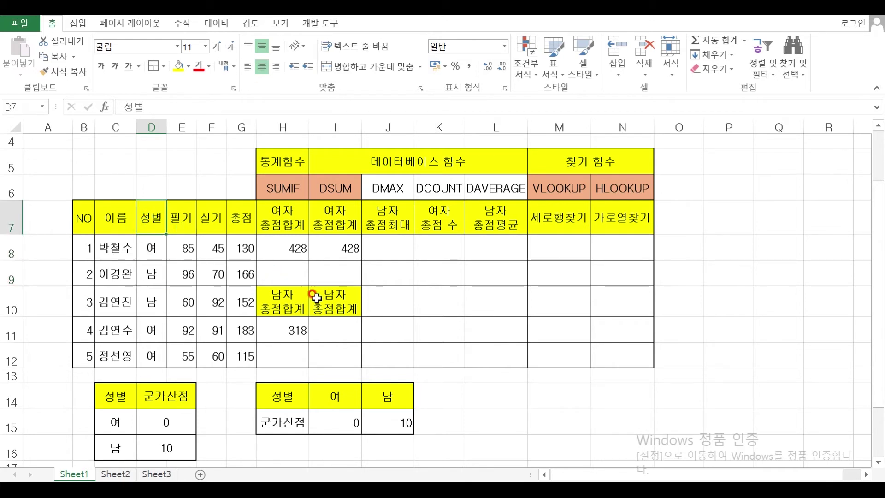
click(330, 304)
Step: Enter a separate DSUM criteria block with 성별 in L14 and 남 in L15
drag(473, 387, 497, 394)
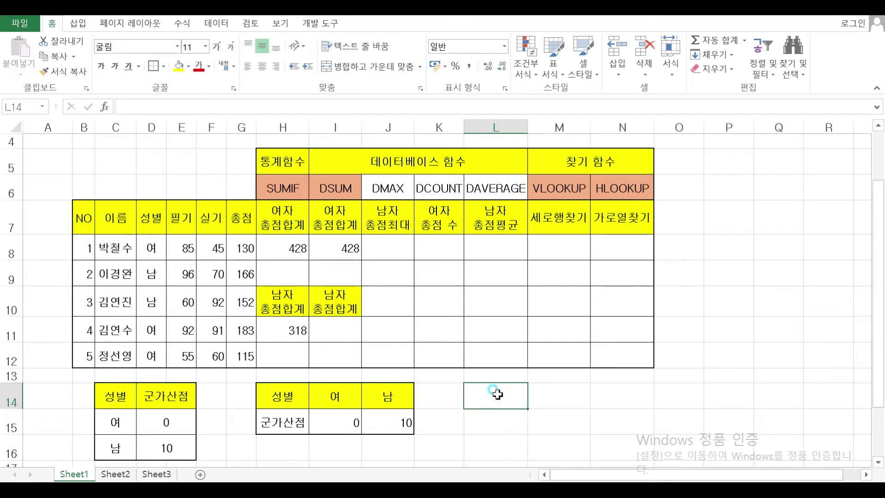
text(T)
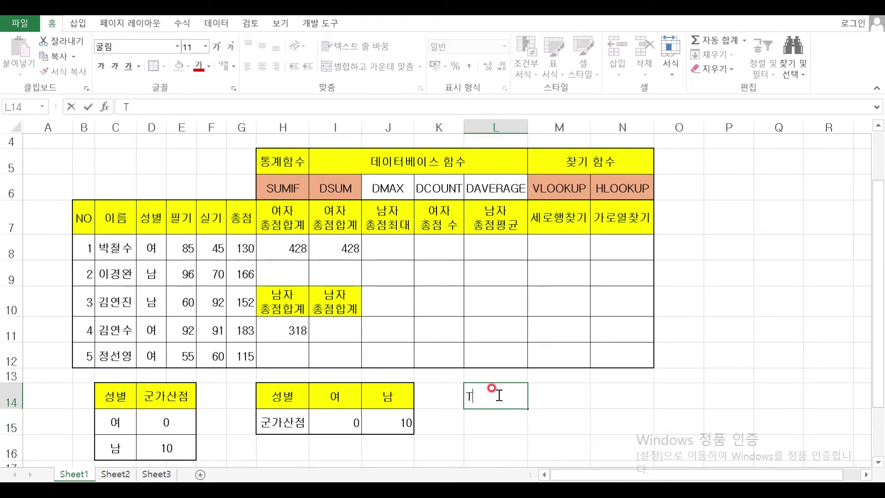
text(J성별)
key(Return)
text(남)
key(Return)
Step: Centre the criteria cells L14:L15 and add borders to them
click(497, 394)
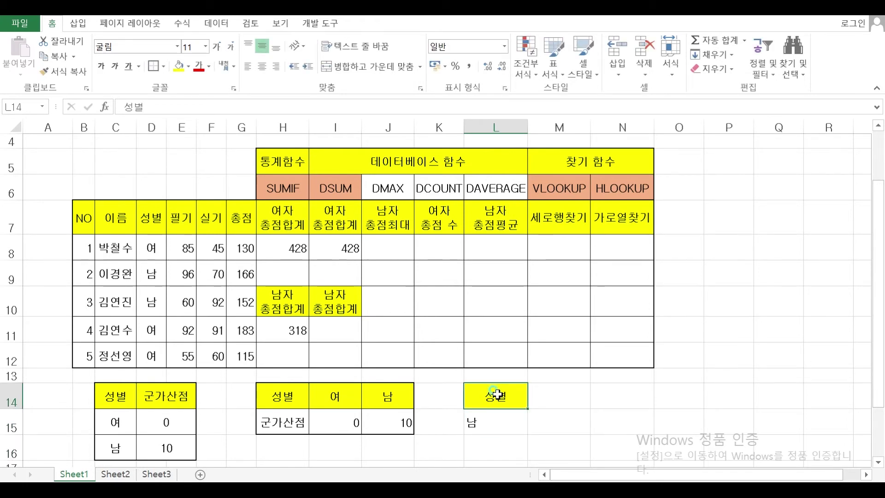
drag(497, 394, 496, 421)
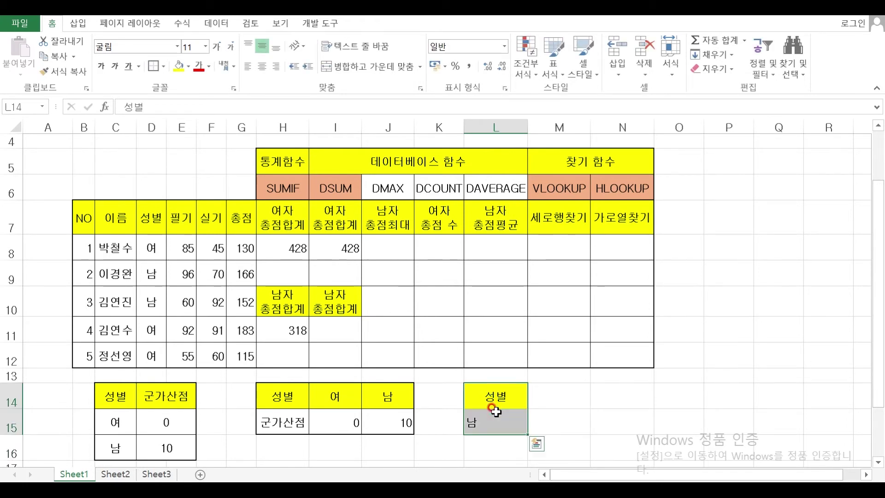
click(263, 70)
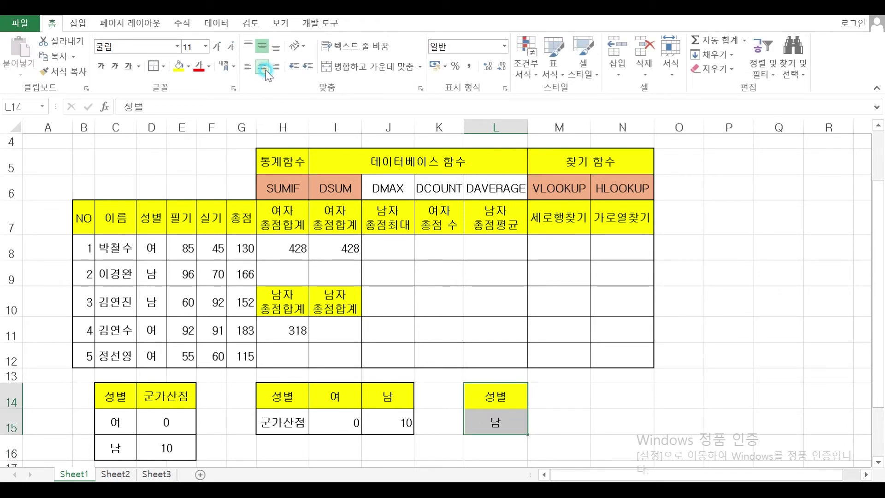
click(163, 66)
click(171, 178)
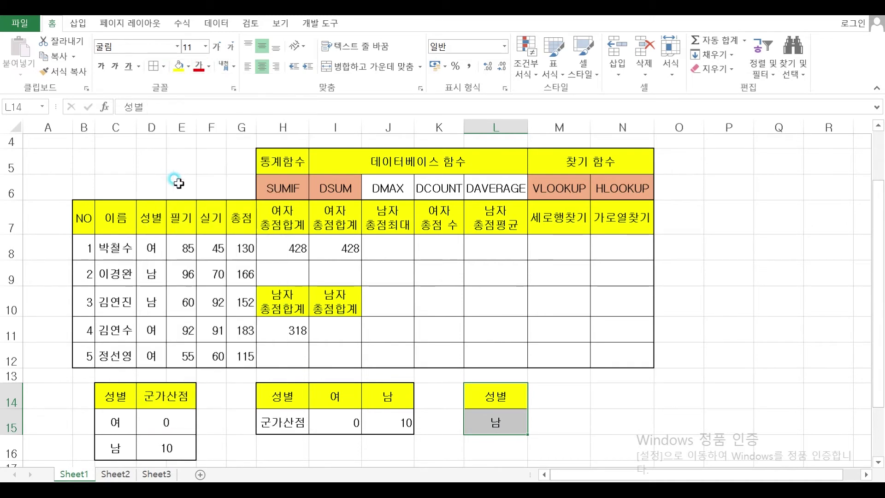
Step: Start a DSUM formula in I11 and open its function arguments
click(332, 328)
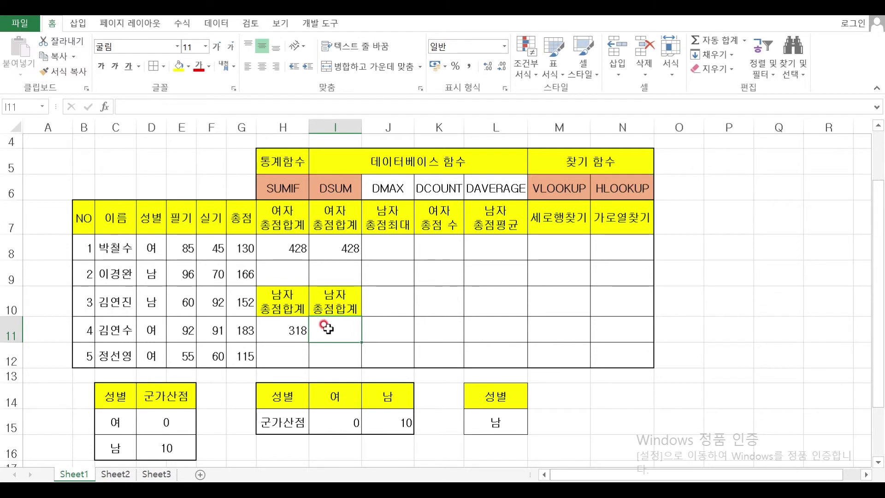
text(=)
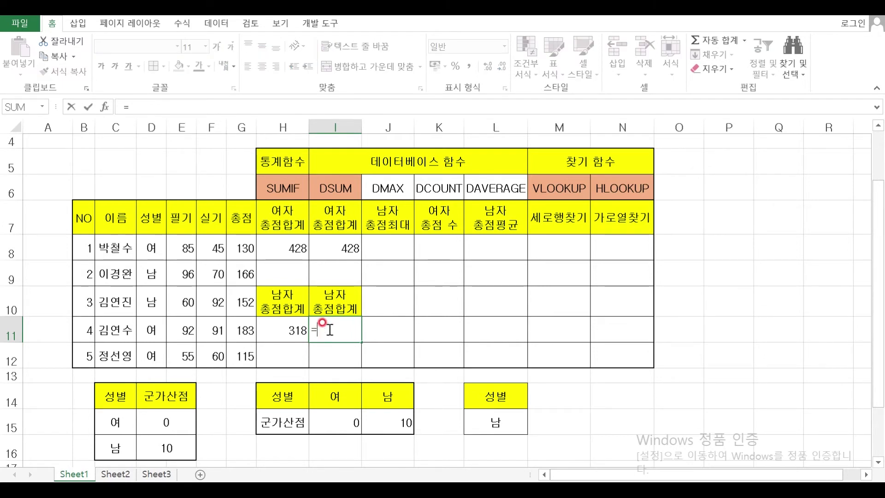
text(DSUM)
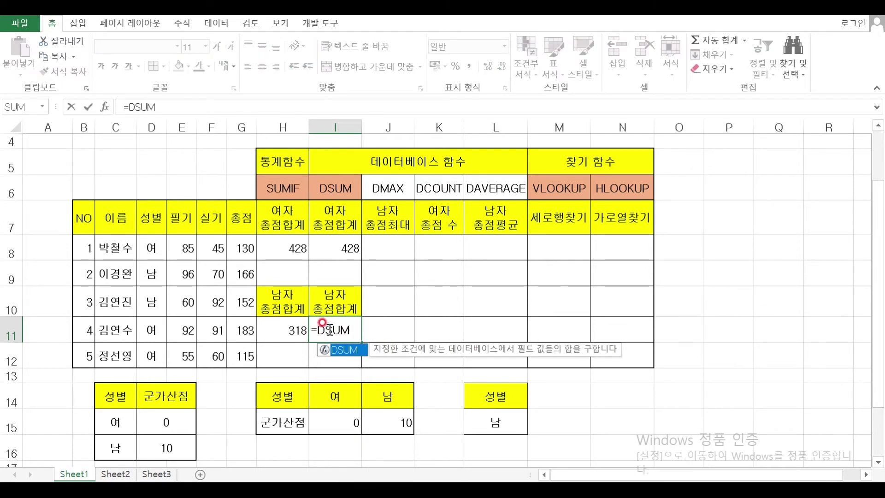
text(()
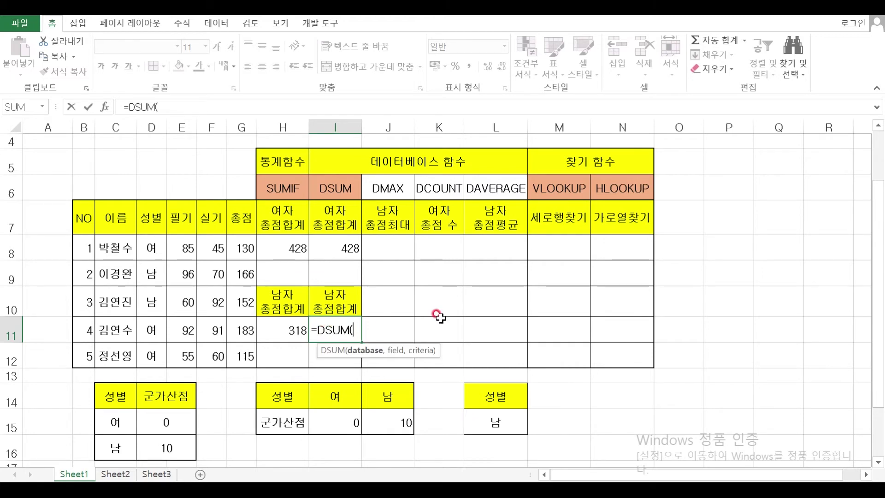
click(105, 106)
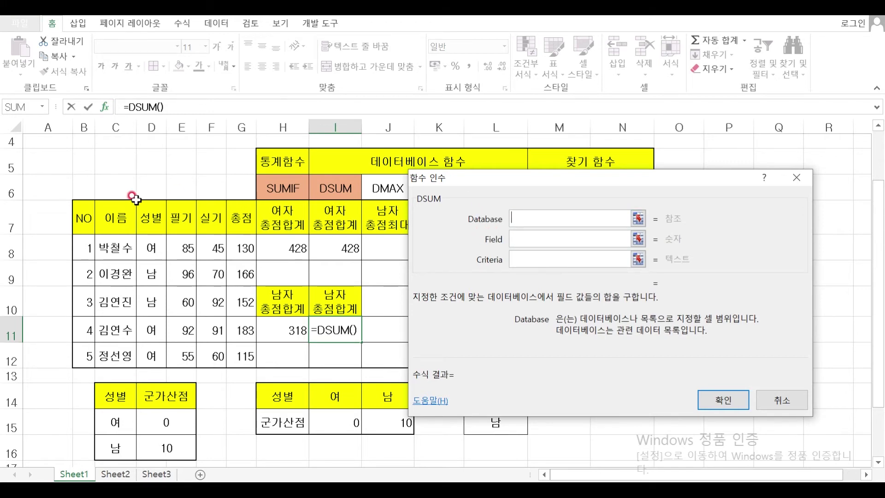
Step: Set the DSUM database to the score table B7:G12 and its field to the 총점 header in G7
click(82, 215)
drag(83, 214, 236, 354)
drag(527, 179, 635, 209)
click(639, 270)
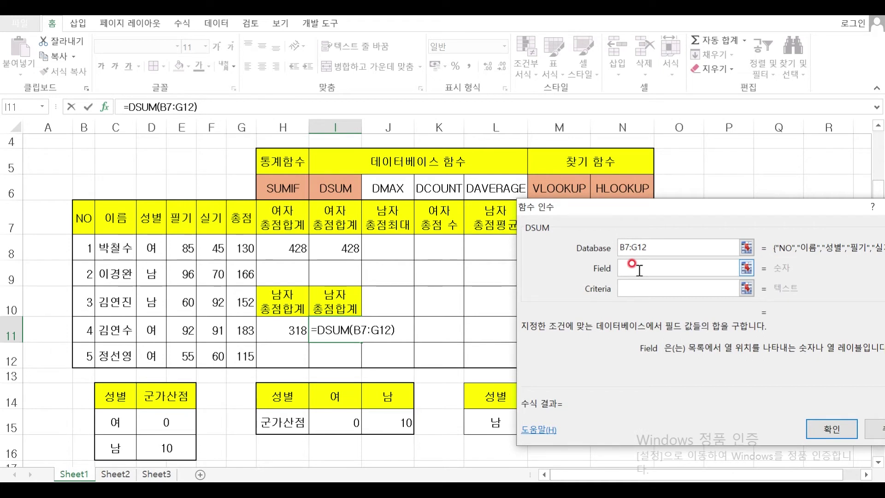
click(629, 289)
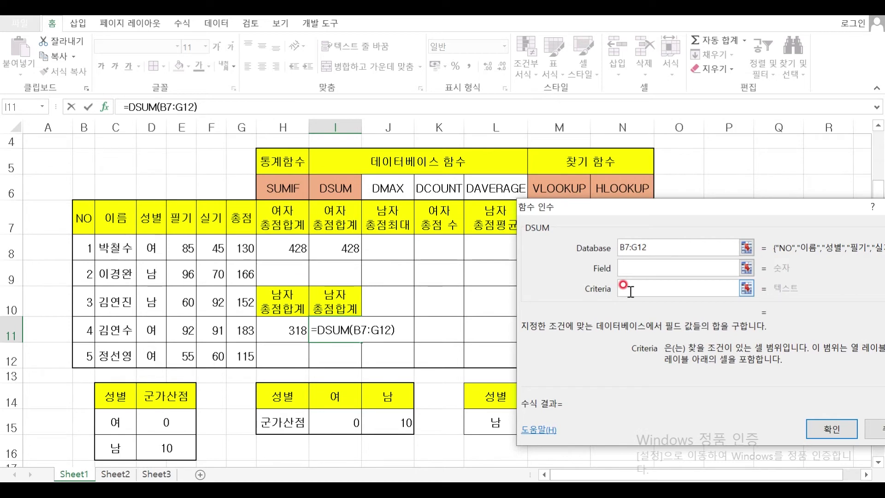
click(148, 268)
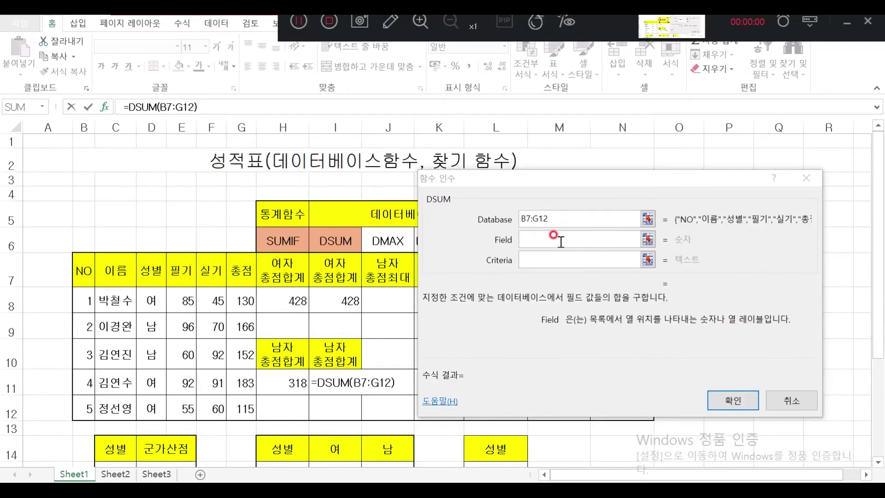
click(560, 242)
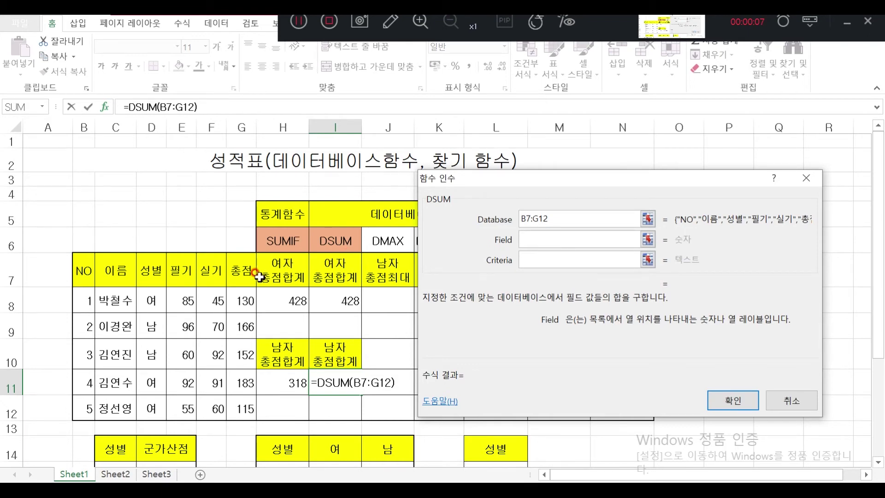
click(242, 273)
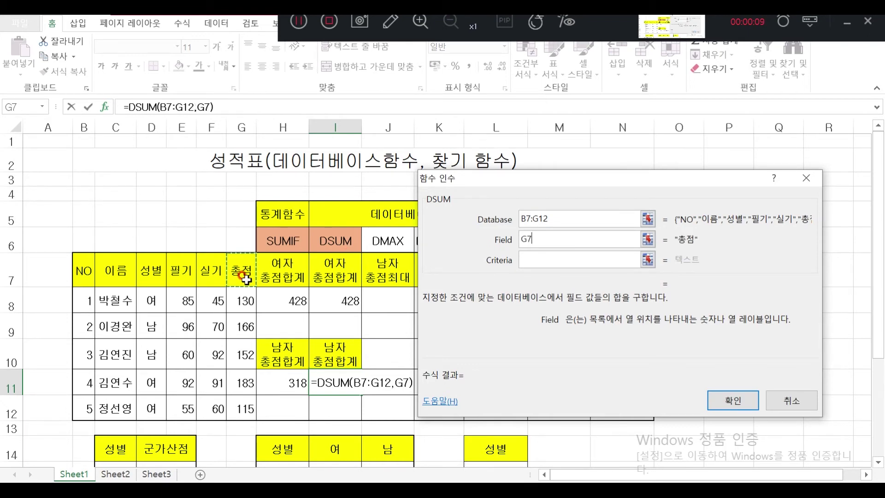
Step: Set the DSUM criteria to the 남 block L14:L15 and complete the formula in I11
click(543, 260)
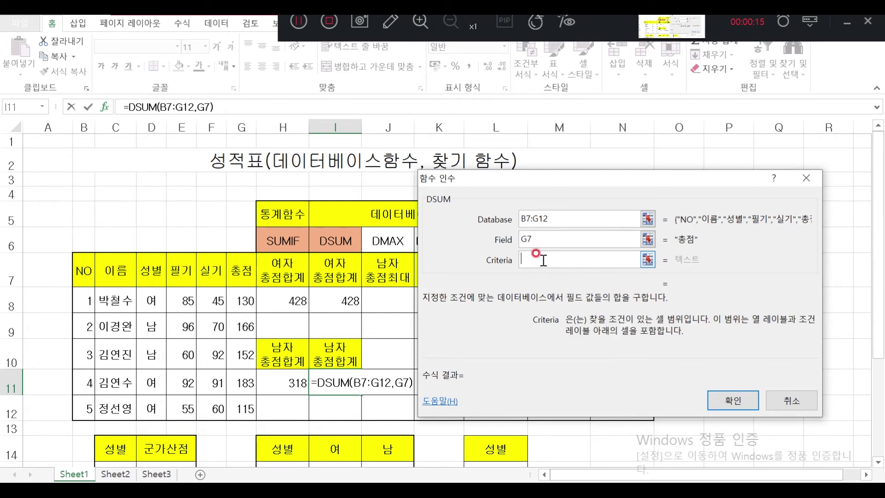
scroll(543, 260, down, 1)
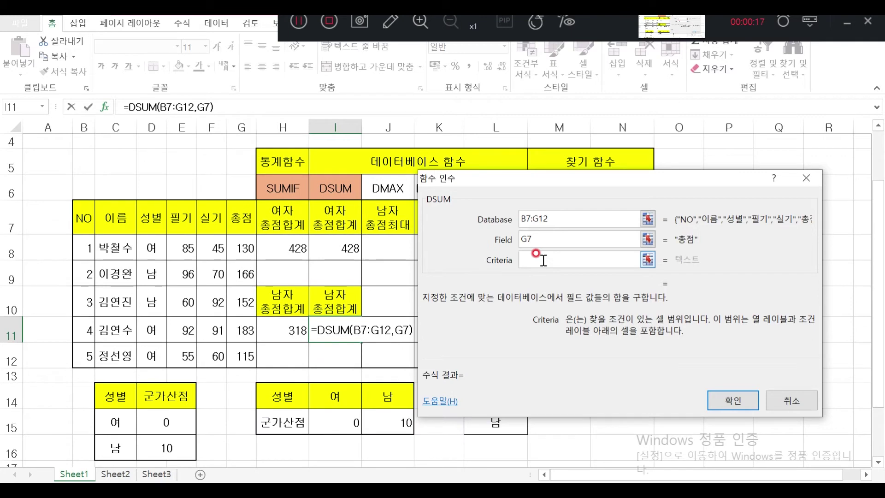
drag(529, 192, 575, 145)
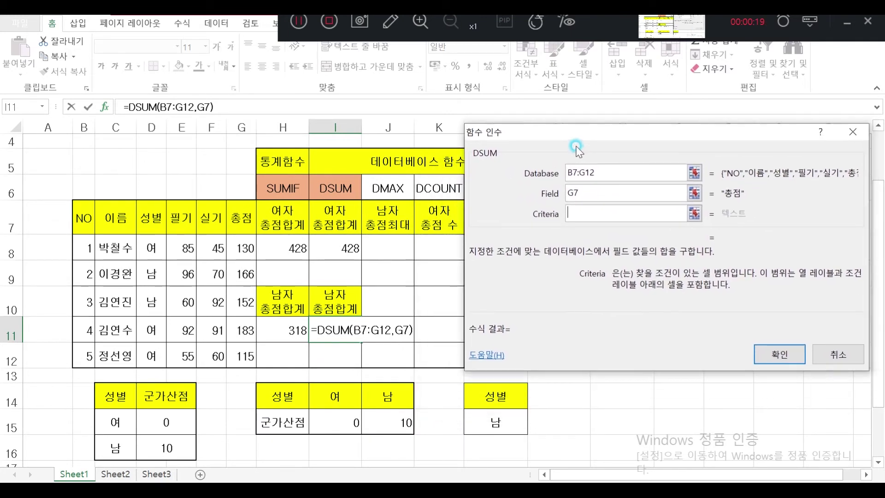
click(493, 396)
drag(495, 397, 497, 421)
click(584, 167)
drag(603, 138, 567, 135)
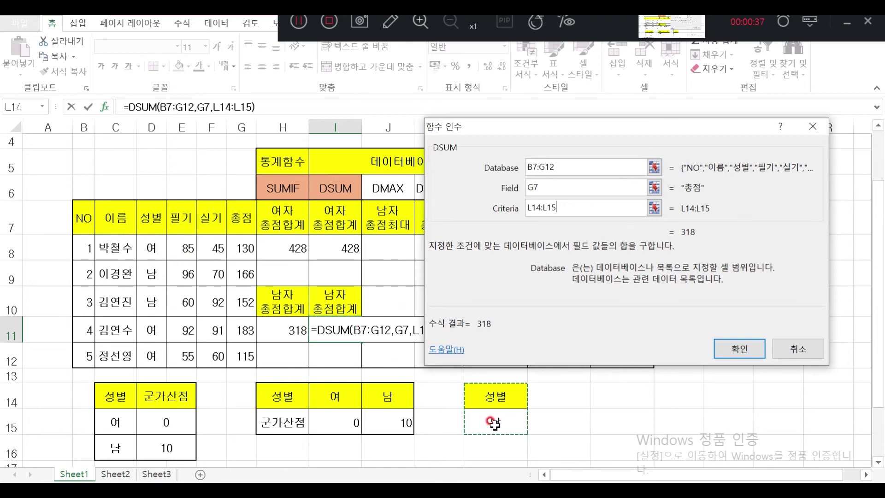
click(735, 344)
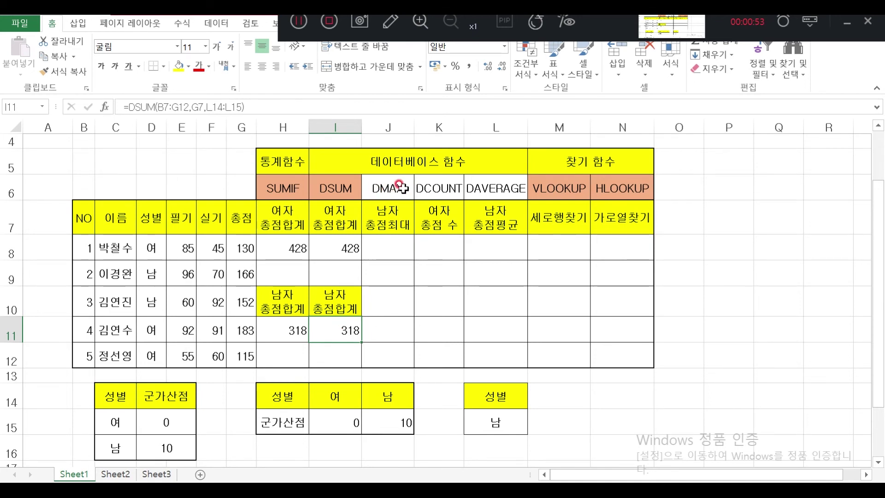
Step: Start a DMAX formula in J8 under 남자 총점최대 and open its function arguments
click(395, 250)
text(=d)
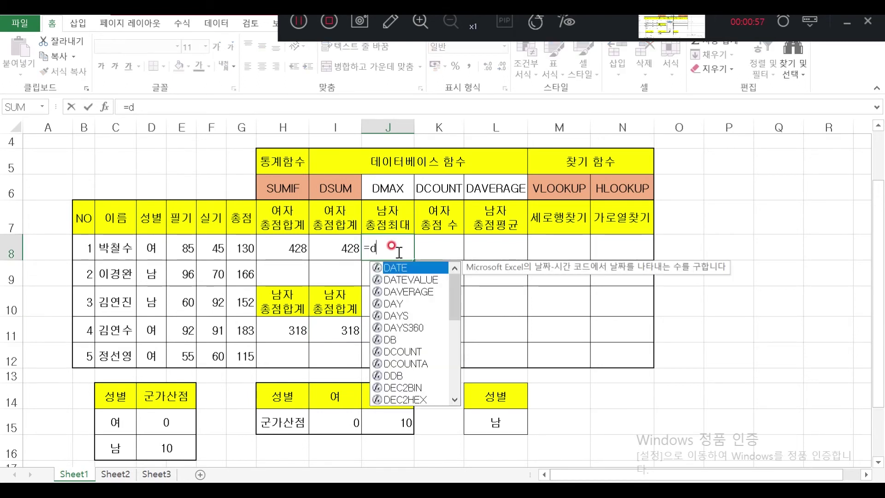
text(max()
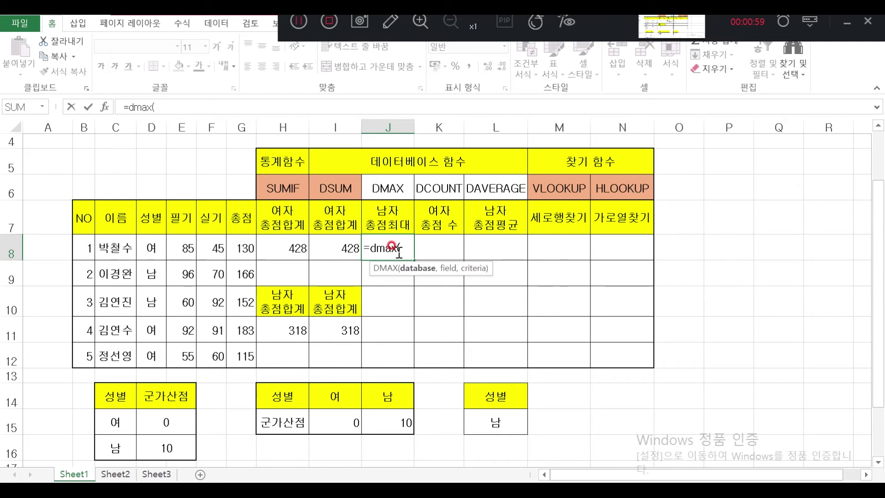
click(104, 107)
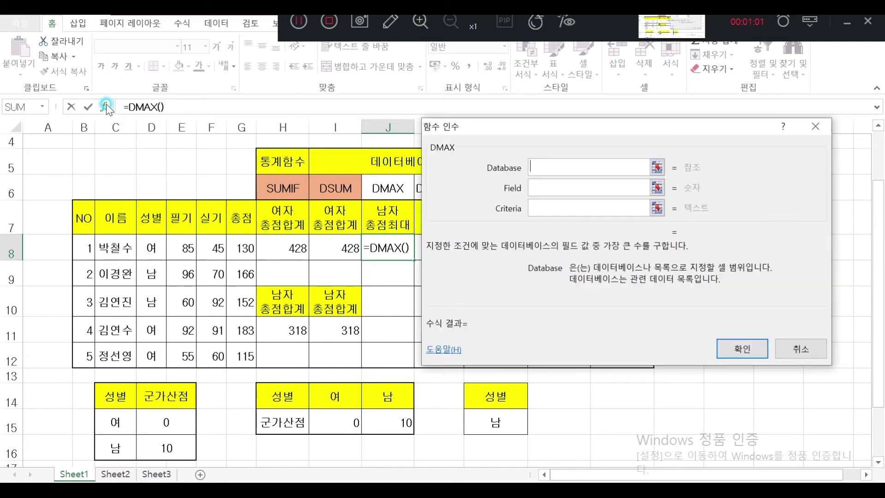
drag(465, 128, 521, 130)
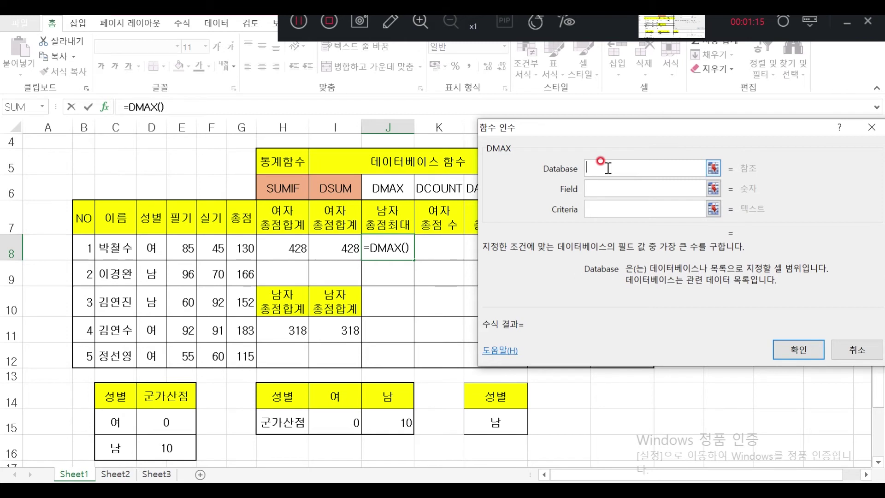
Step: Complete the DMAX formula with database B7:G12, field G7 and criteria L14:L15
click(78, 211)
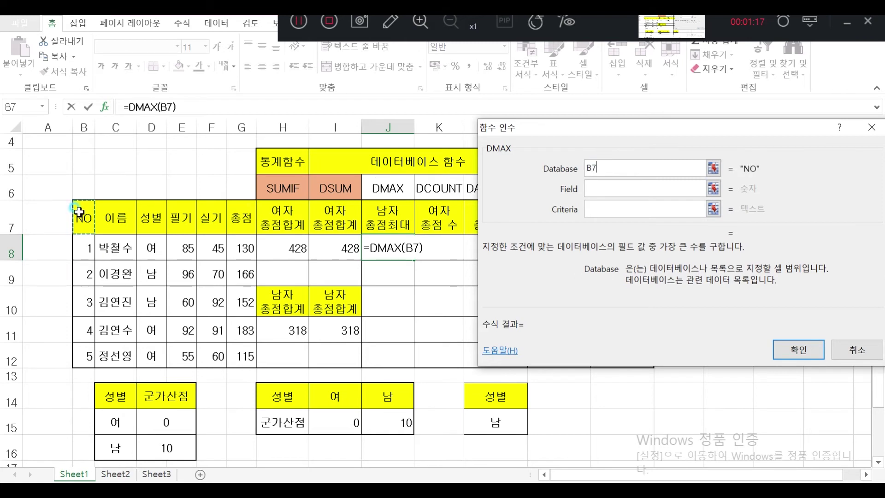
drag(79, 211, 242, 361)
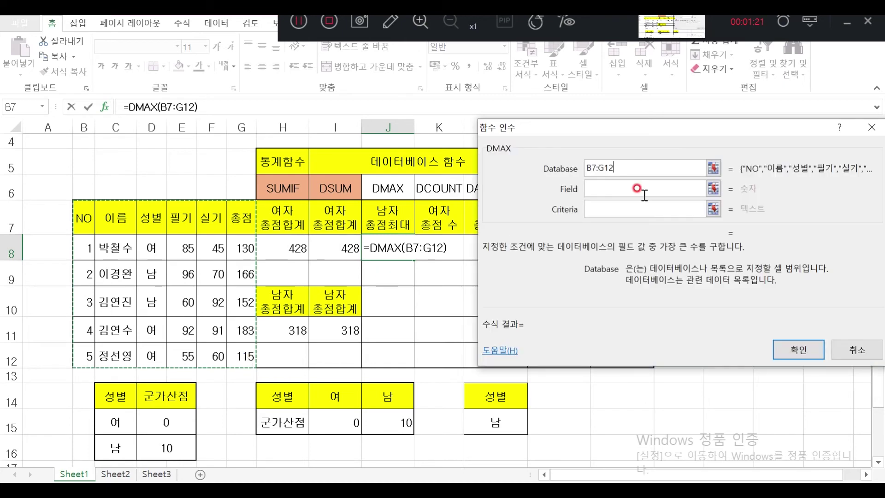
click(608, 187)
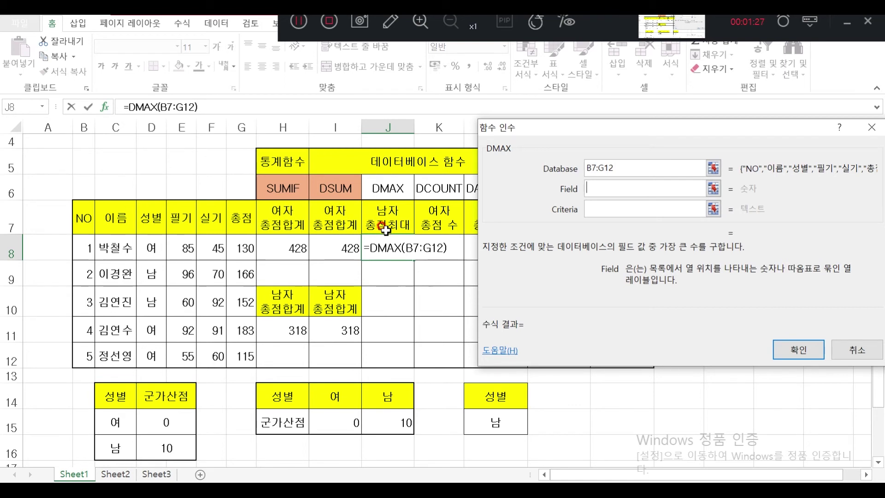
click(238, 218)
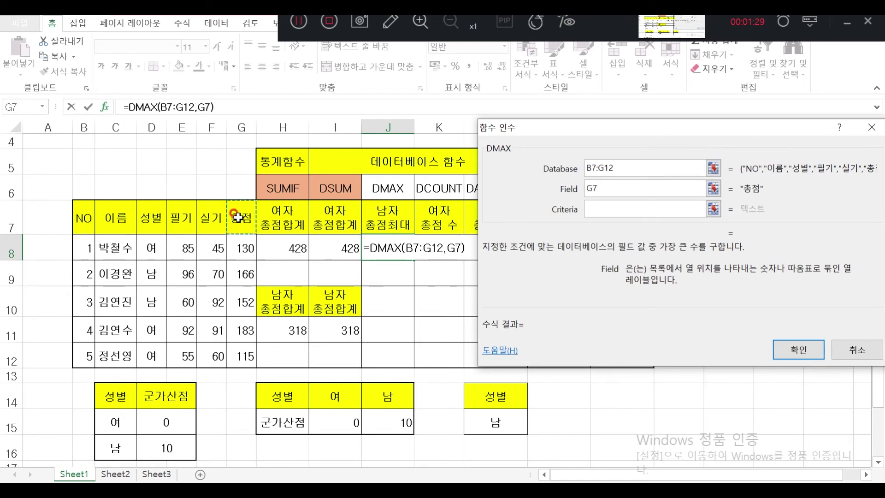
click(594, 208)
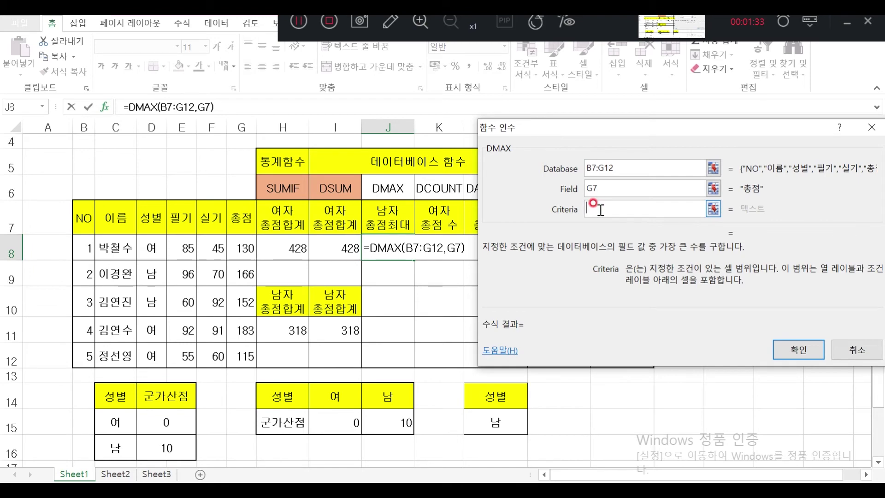
drag(487, 394, 491, 422)
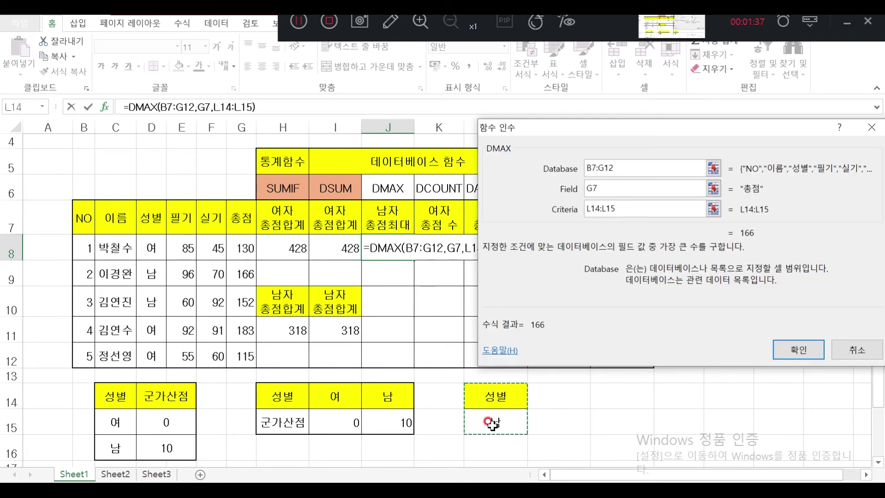
click(786, 349)
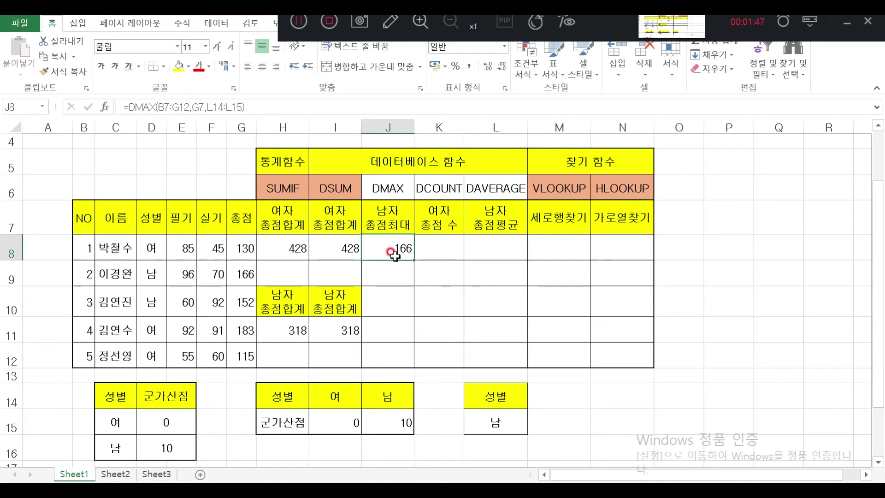
Step: Start a DCOUNT formula in K8 under 여자 총점 수 and open its function arguments
click(443, 251)
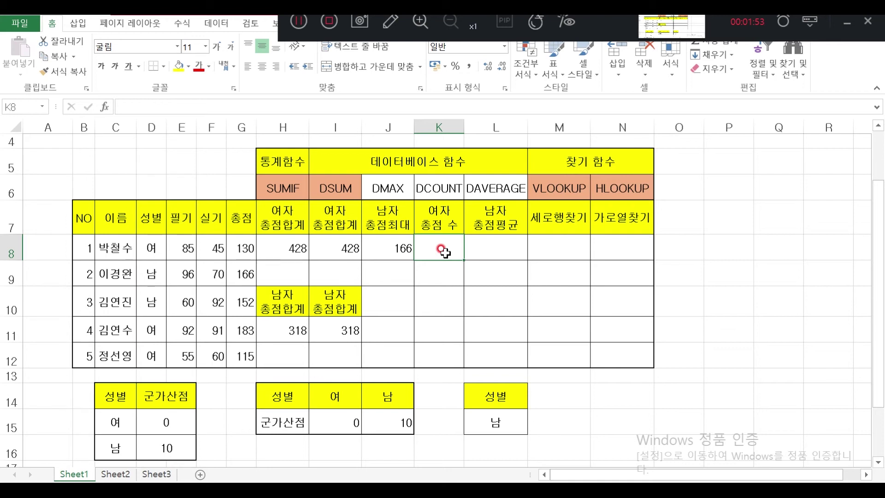
text(=dc)
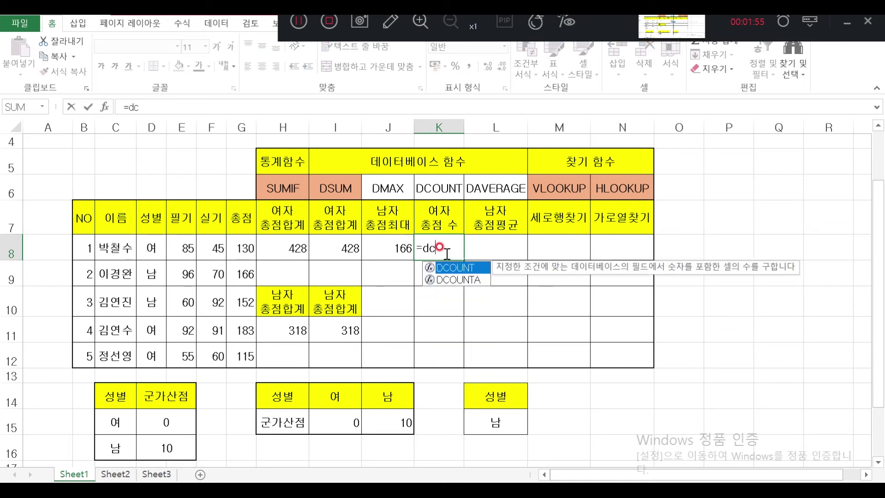
text(ount(*)
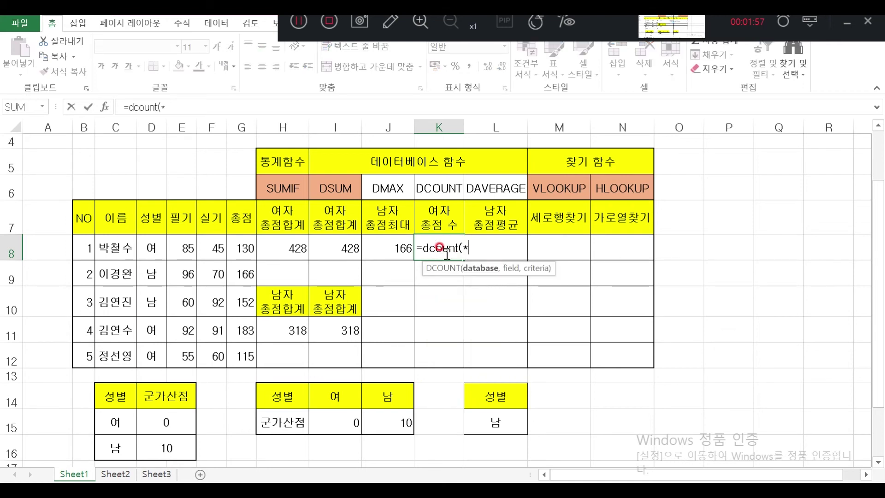
key(BackSpace)
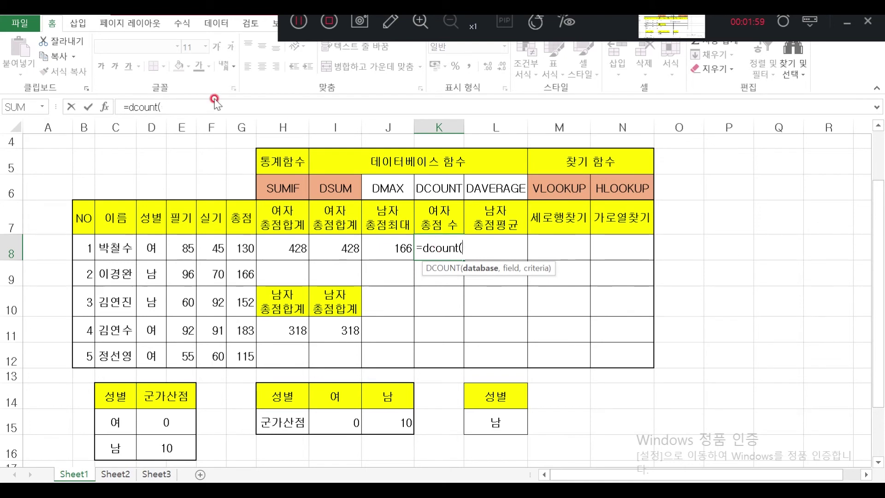
click(104, 107)
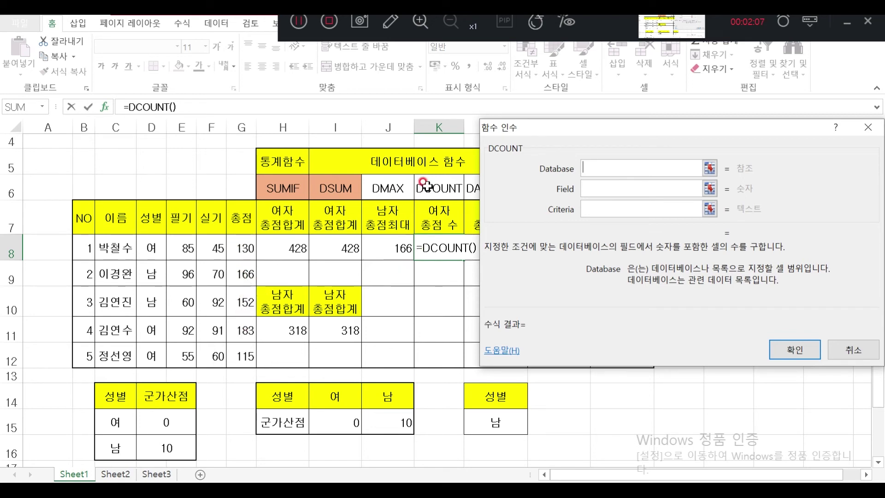
drag(594, 127, 589, 135)
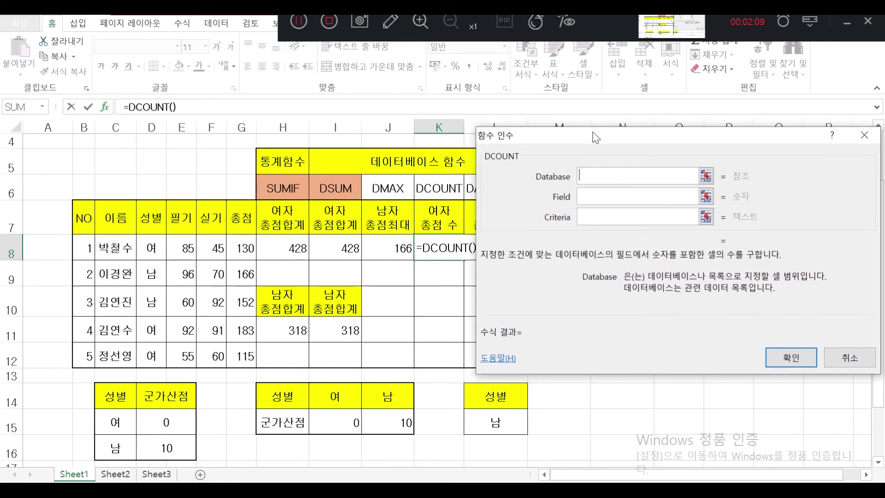
Step: Set the DCOUNT database to B7:G12 and its field to the 총점 header in G7
click(586, 167)
click(594, 175)
click(82, 216)
drag(84, 218, 236, 352)
click(599, 195)
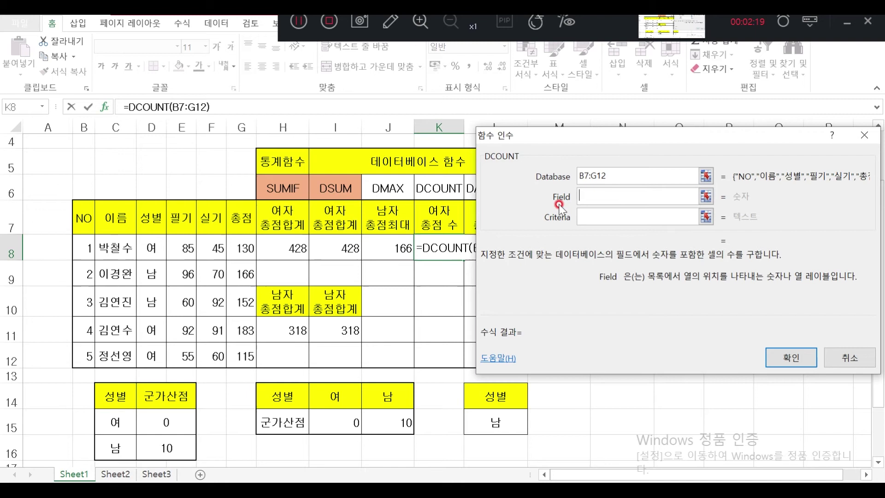
click(237, 214)
Step: Set the DCOUNT criteria to the 성별 cells D7:D8 and complete the formula in K8
click(591, 217)
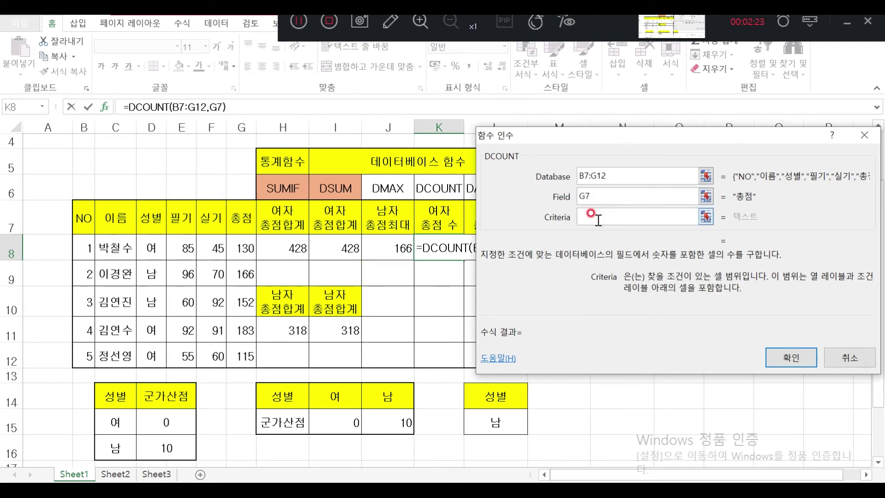
drag(144, 213, 148, 248)
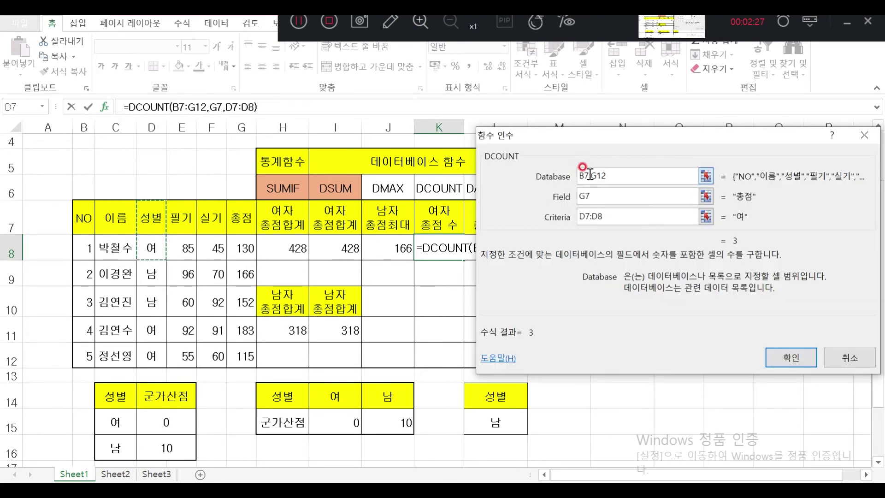
click(620, 175)
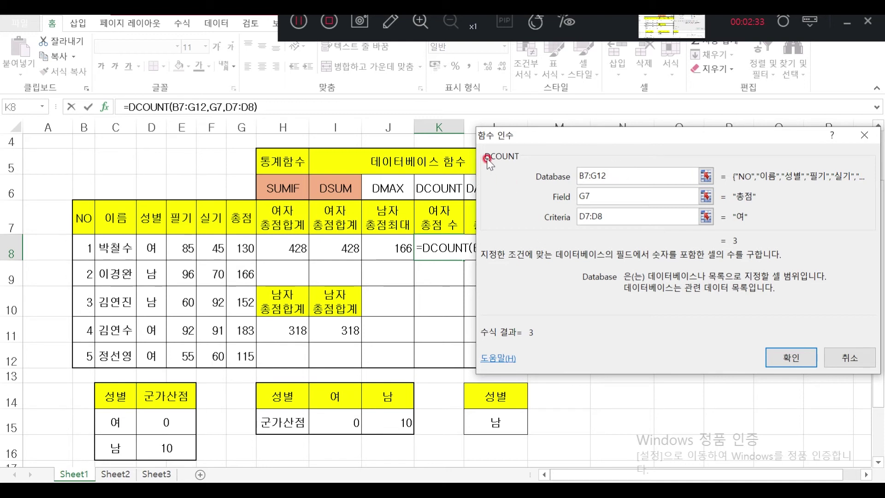
click(788, 357)
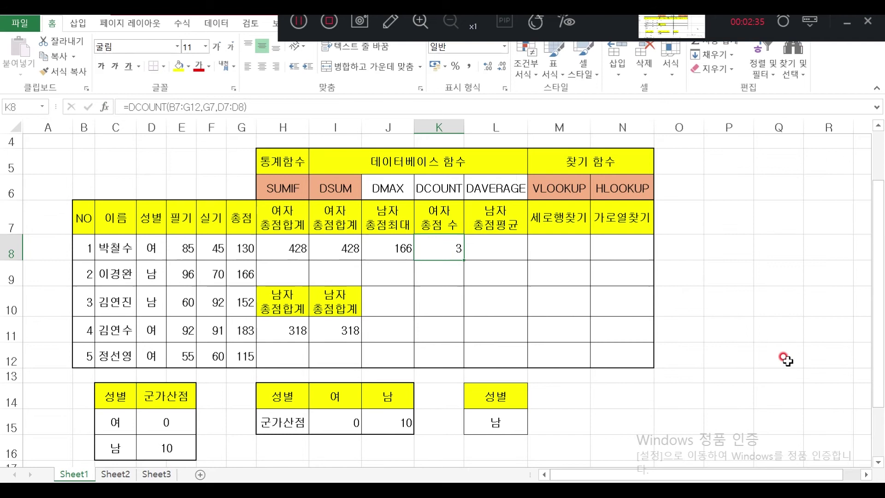
Step: Start a DAVERAGE formula in L8 under 남자 총점평균 and open its function arguments
click(487, 249)
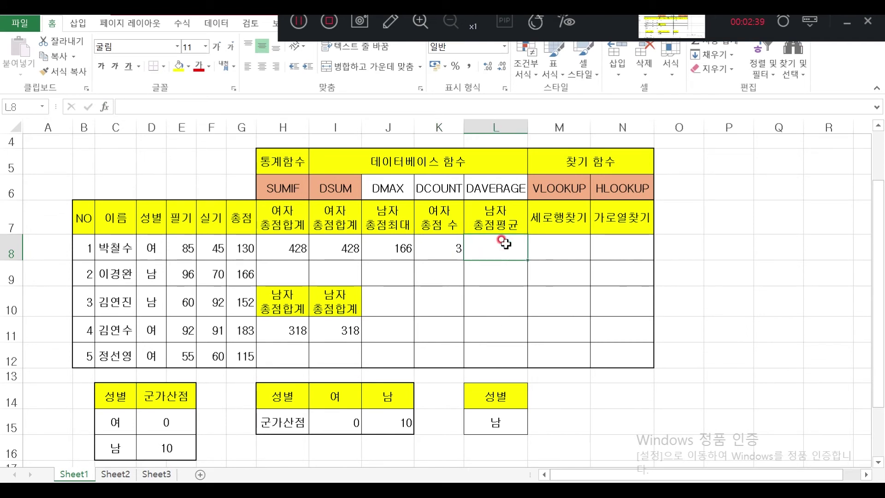
text(=dav)
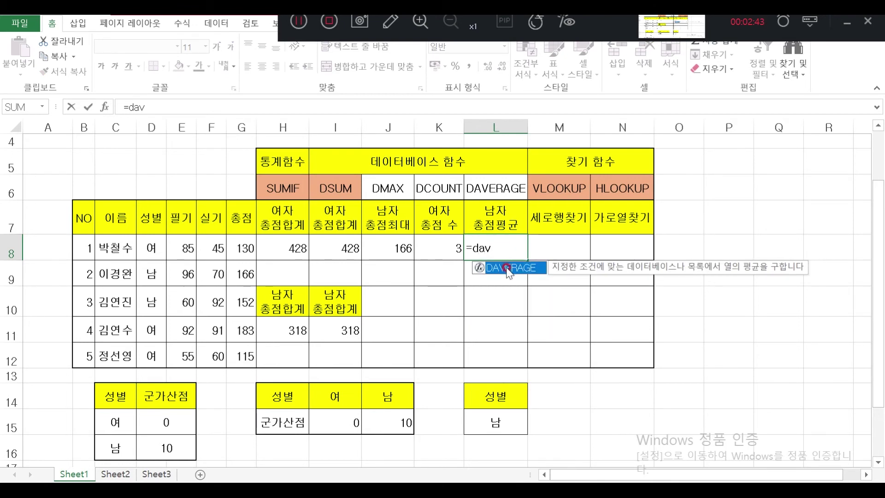
double_click(508, 269)
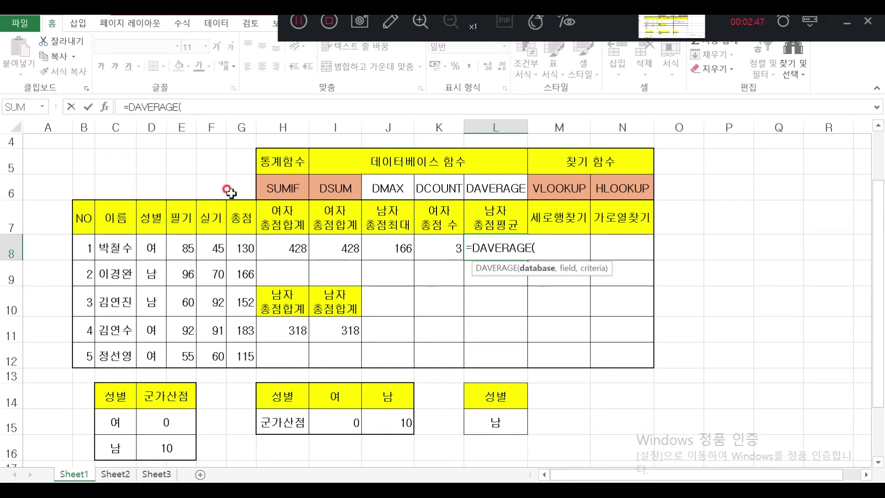
click(104, 107)
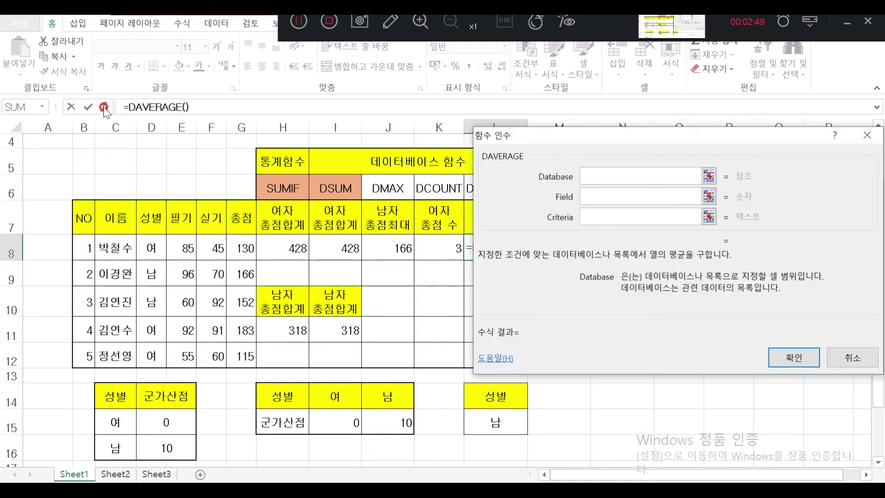
Step: Set the DAVERAGE database to B7:G12 and its field to the 총점 header in G7
drag(81, 210, 246, 354)
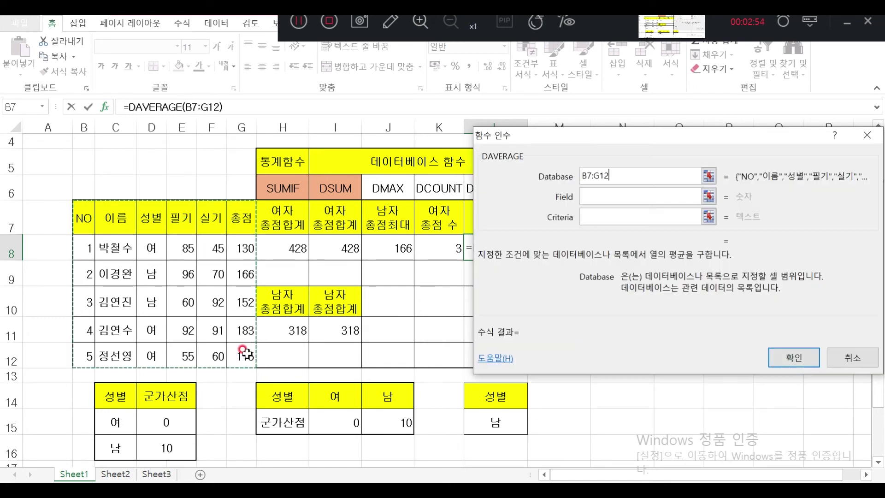
click(589, 194)
drag(557, 138, 618, 138)
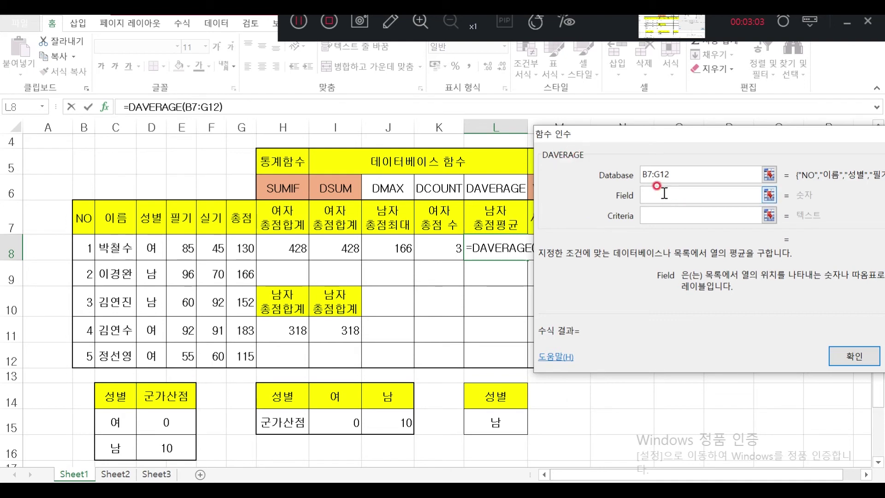
click(232, 218)
Step: Set the DAVERAGE criteria to the 성별 cells L14:L15 and complete the formula in L8
click(659, 211)
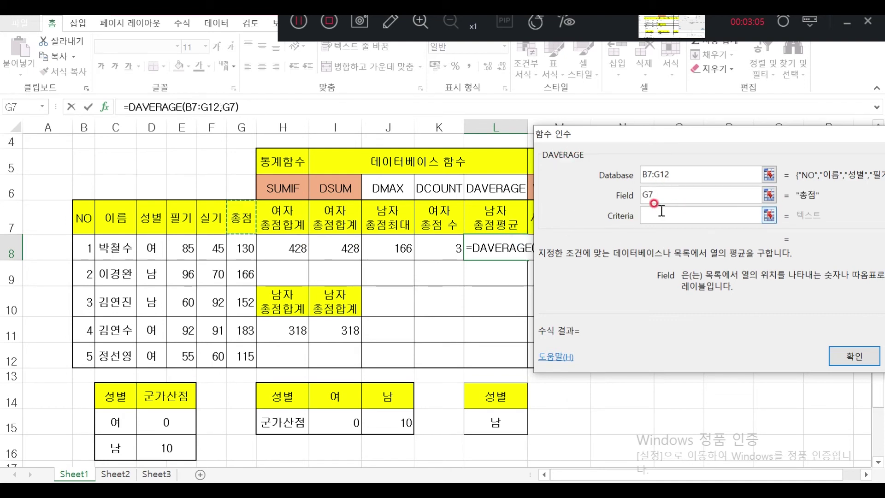
drag(499, 391, 507, 417)
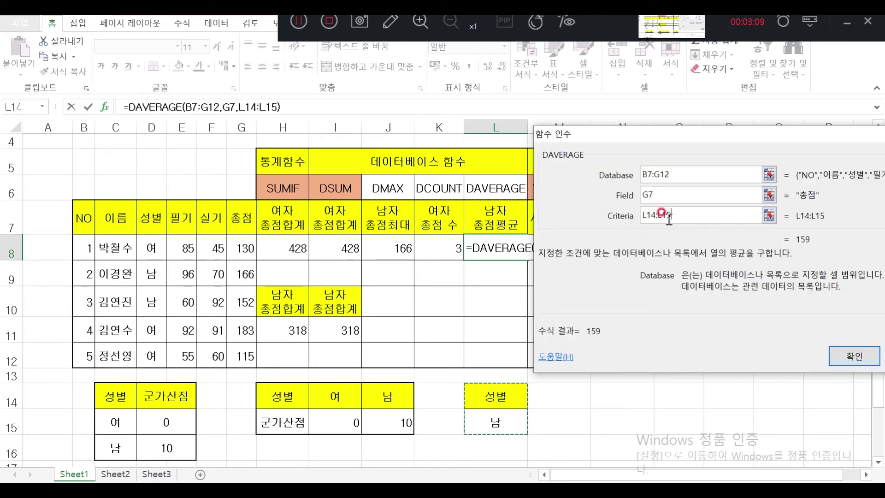
drag(683, 136, 607, 135)
click(761, 350)
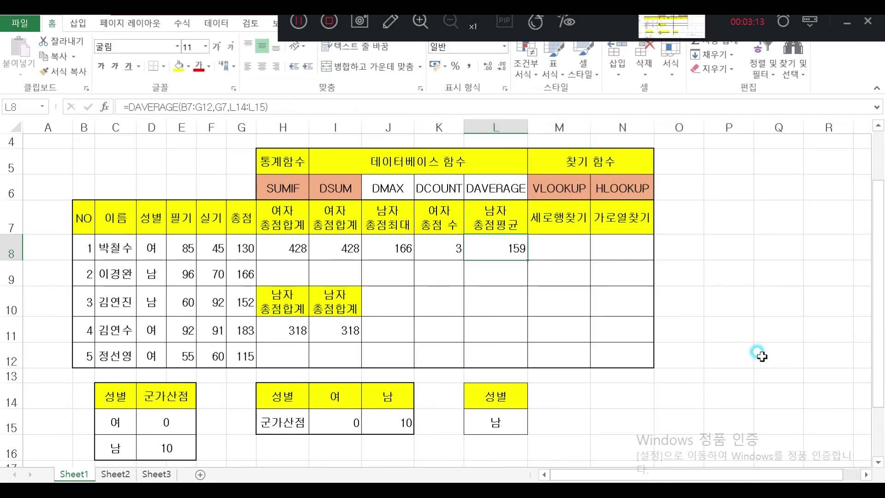
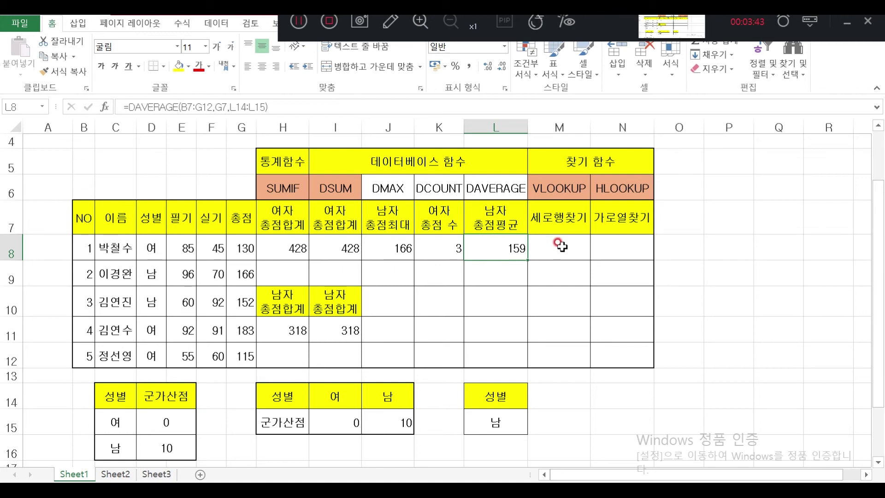
Step: Start a VLOOKUP formula in M8 under 세로행찾기 and open its function arguments
click(561, 246)
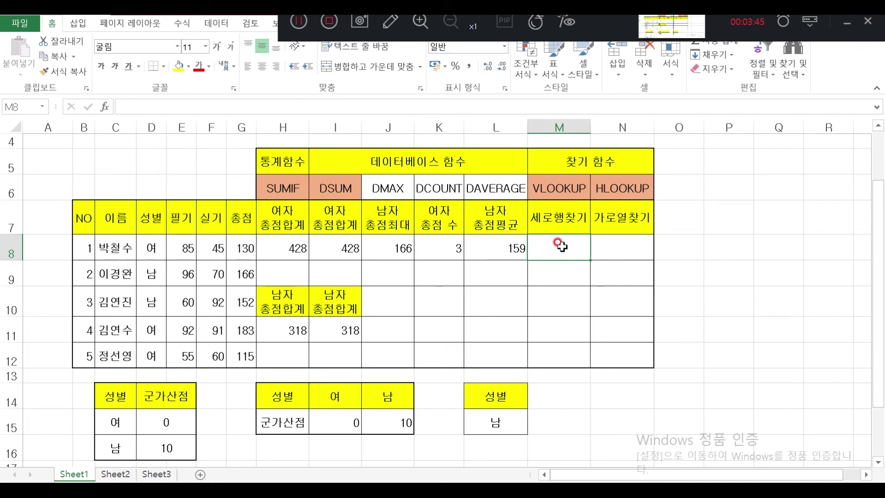
text(=v)
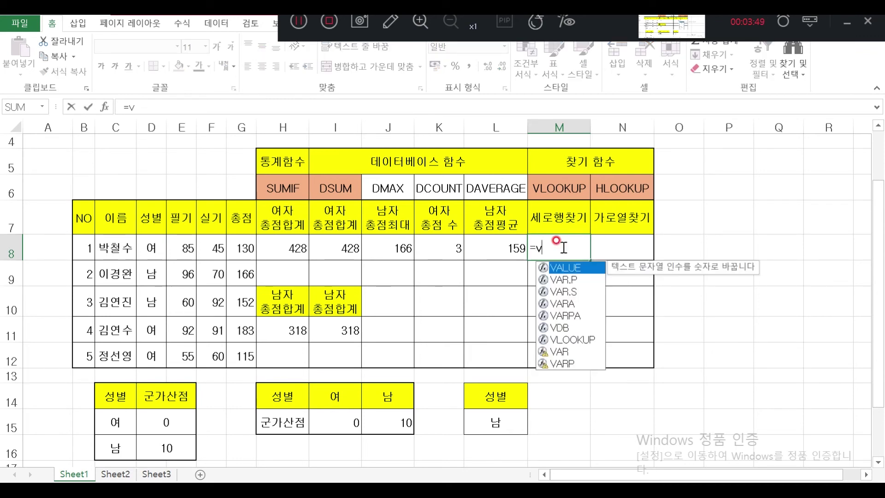
text(lookup)
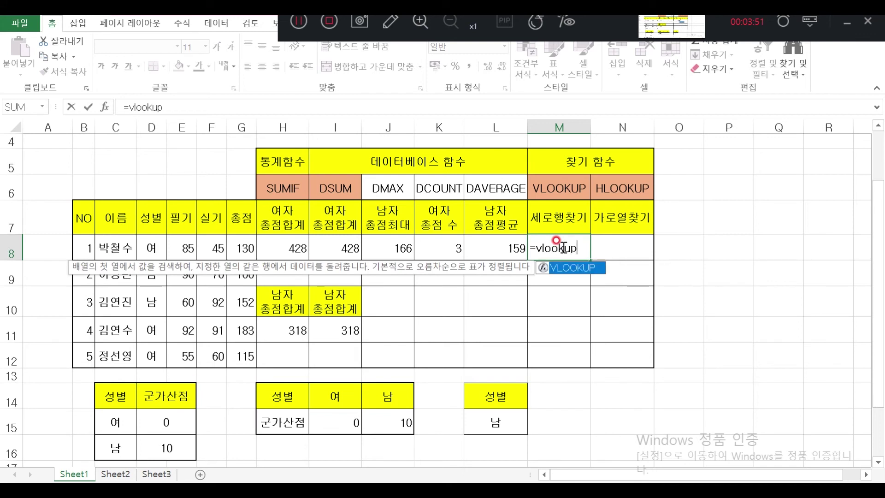
text(()
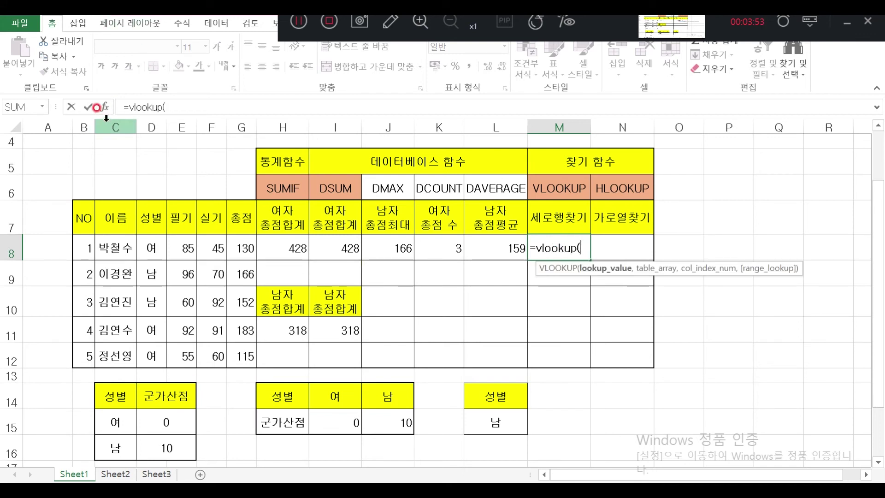
click(105, 107)
drag(512, 119, 470, 276)
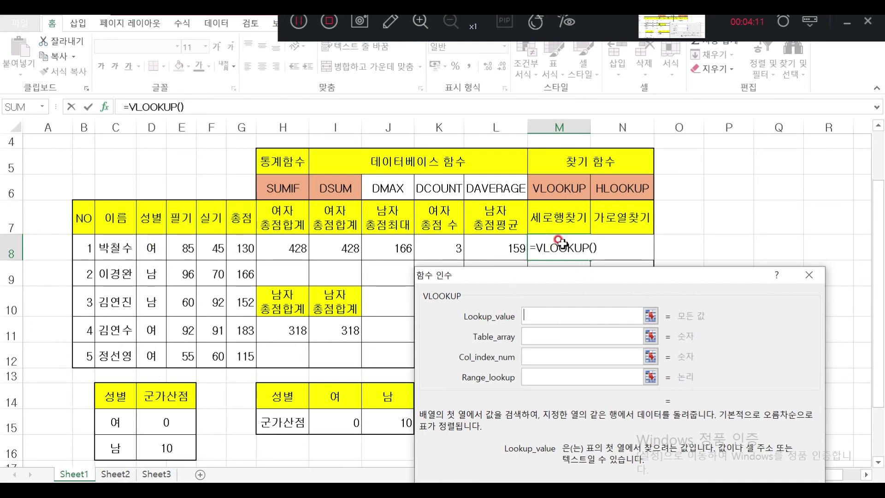
Step: Set the VLOOKUP lookup value to D8 and its table array to the 군가산점 data in C15:E16
click(155, 252)
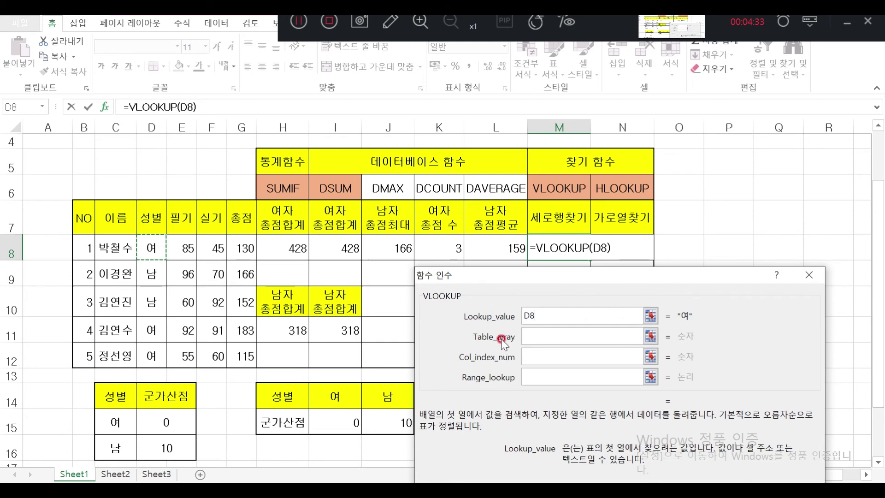
click(535, 335)
drag(581, 281, 606, 143)
click(557, 193)
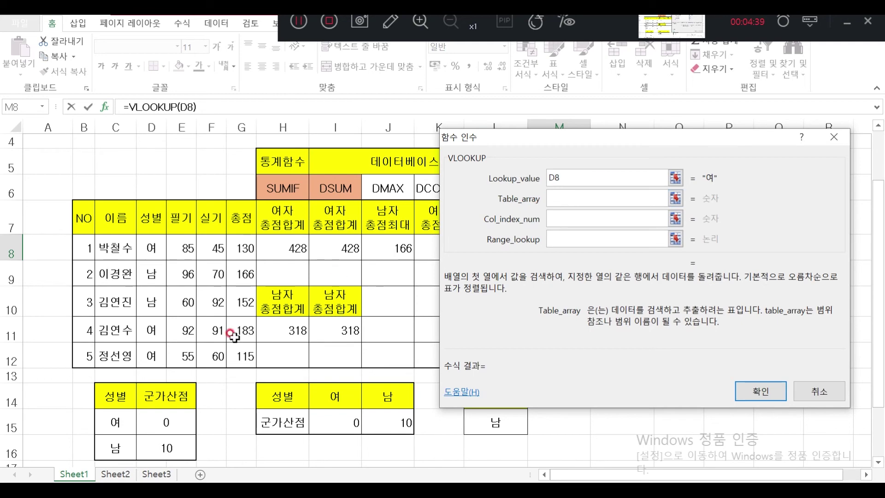
drag(106, 420, 170, 448)
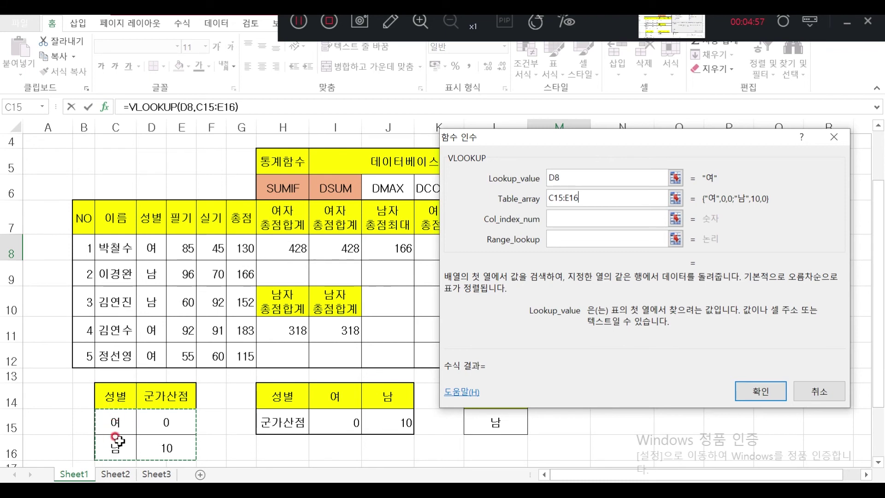
Step: Set the VLOOKUP column index to 2 and range lookup to 0, and complete the formula in M8
drag(551, 141, 559, 154)
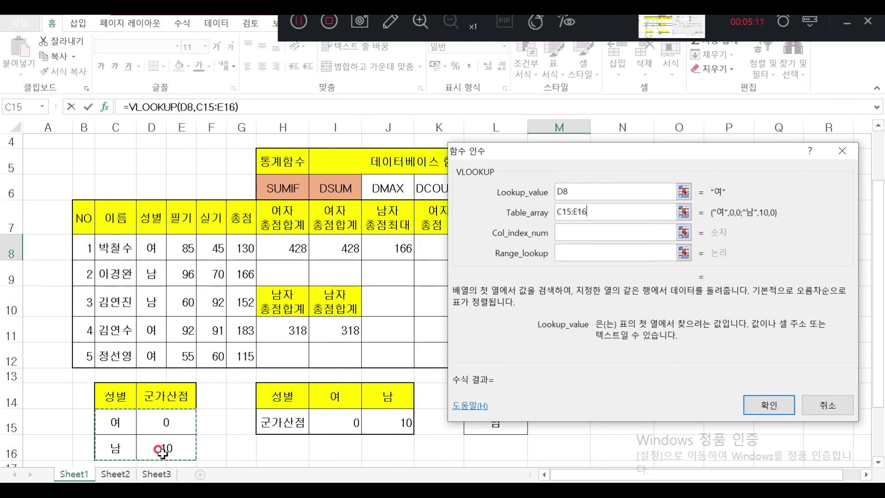
click(577, 228)
text(2)
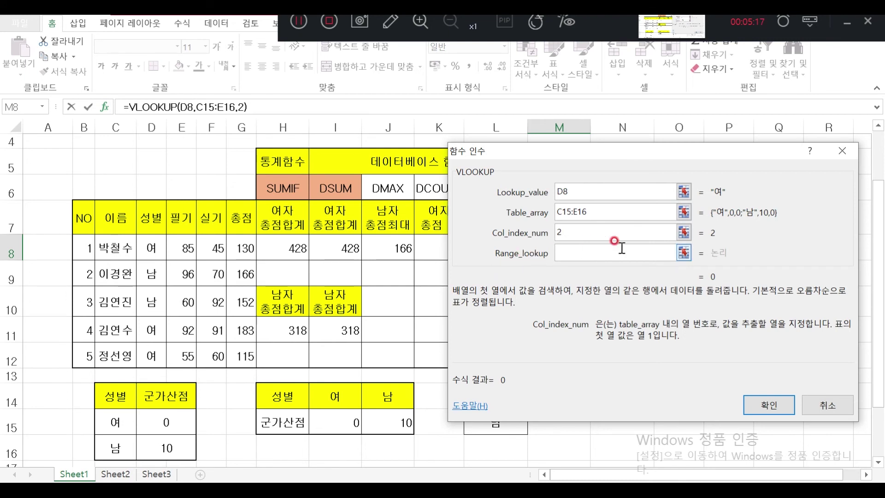
click(596, 253)
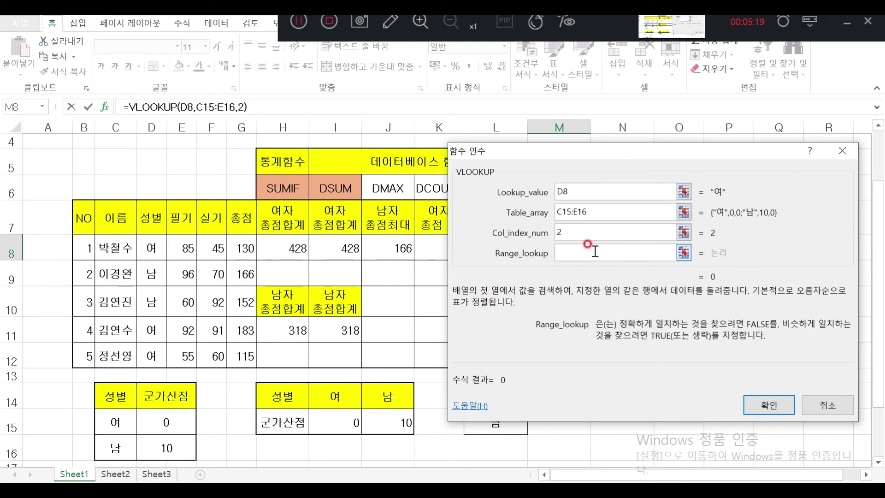
text(0)
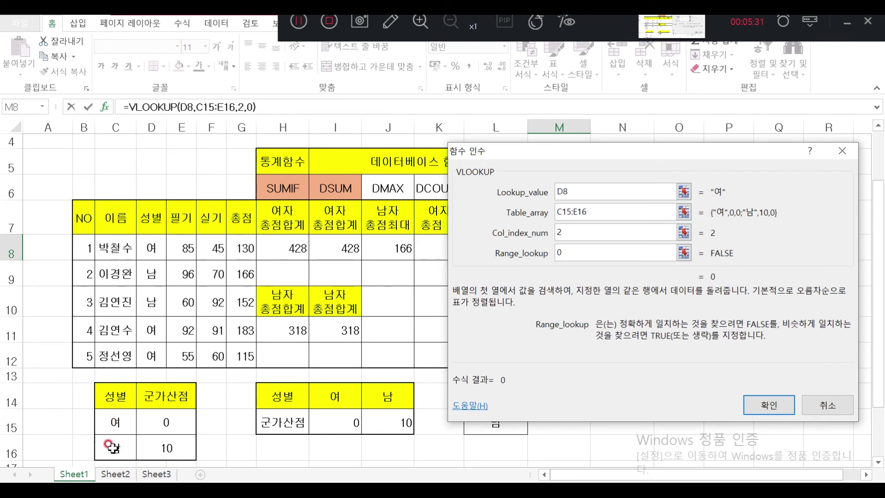
click(769, 405)
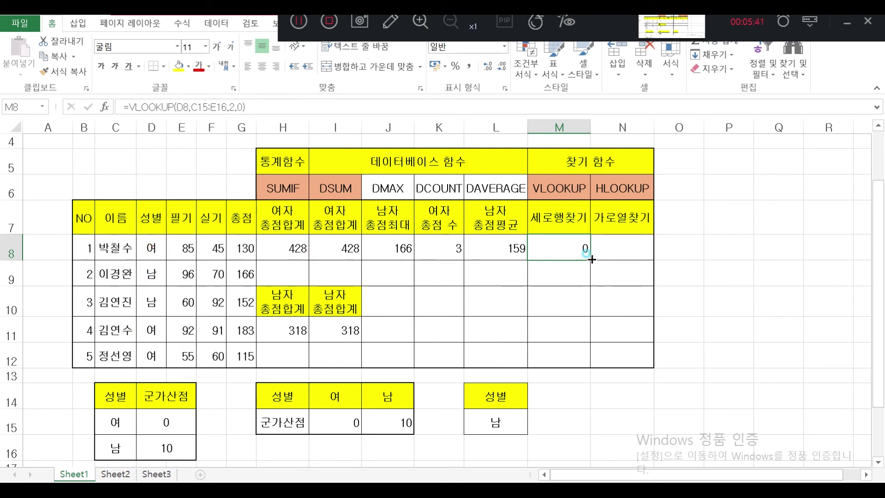
Step: Try filling the VLOOKUP formula from M8 down to M12, compare it with the lookup range C15:E16, and undo the fill
drag(591, 259, 593, 357)
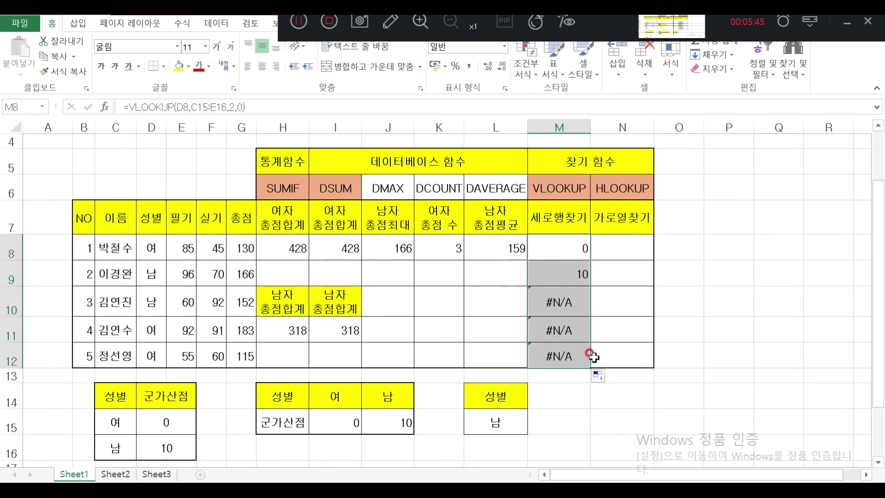
click(557, 247)
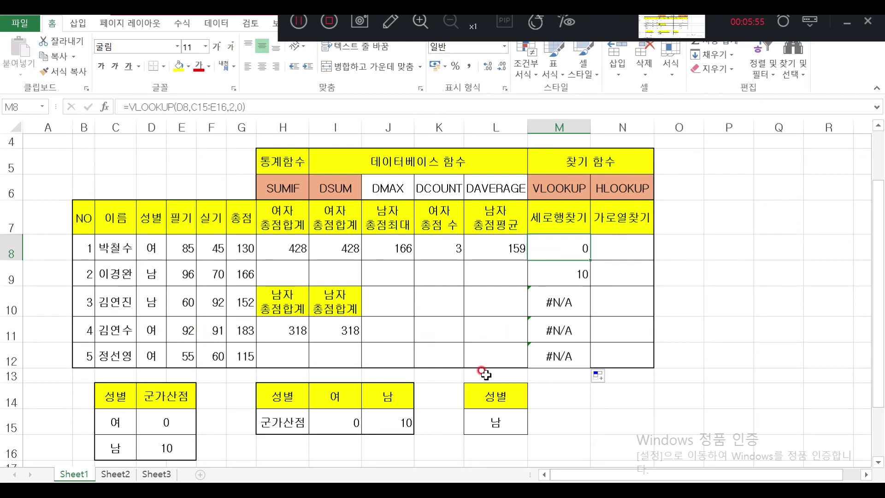
drag(109, 422, 167, 455)
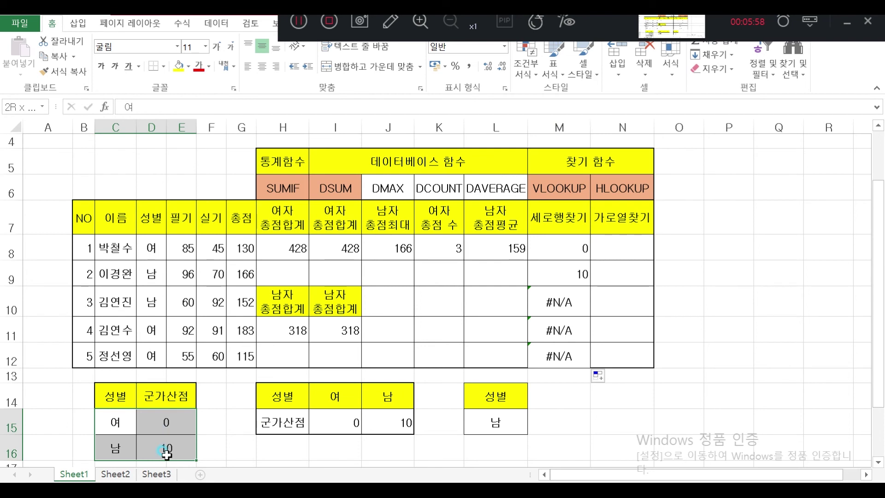
click(563, 249)
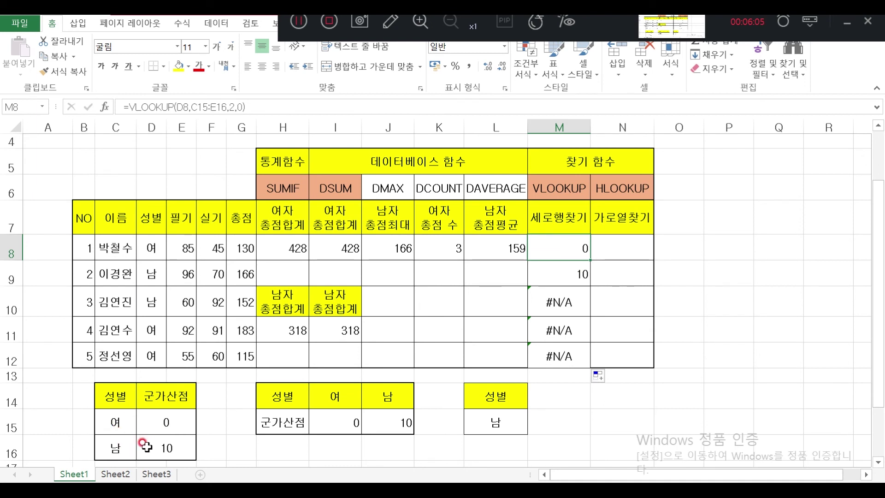
key(ctrl+z)
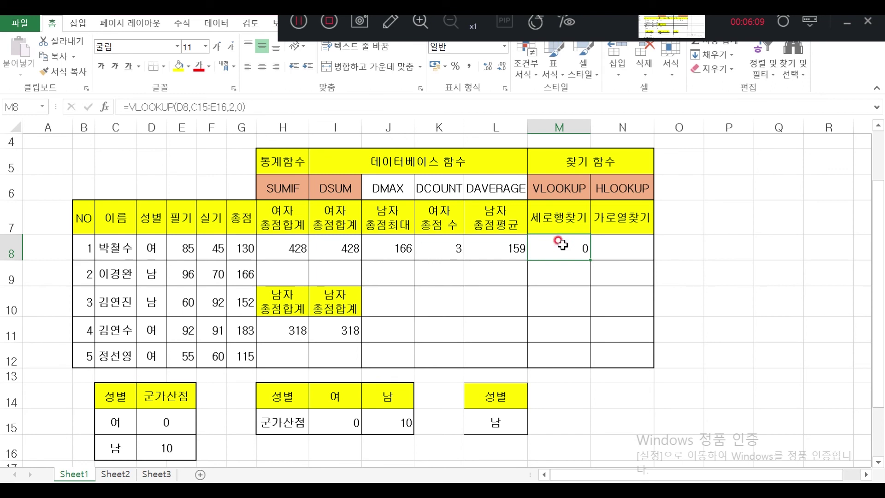
Step: Replace the formula in M8 with a new VLOOKUP, open its function arguments and set the lookup value to D8
text(=)
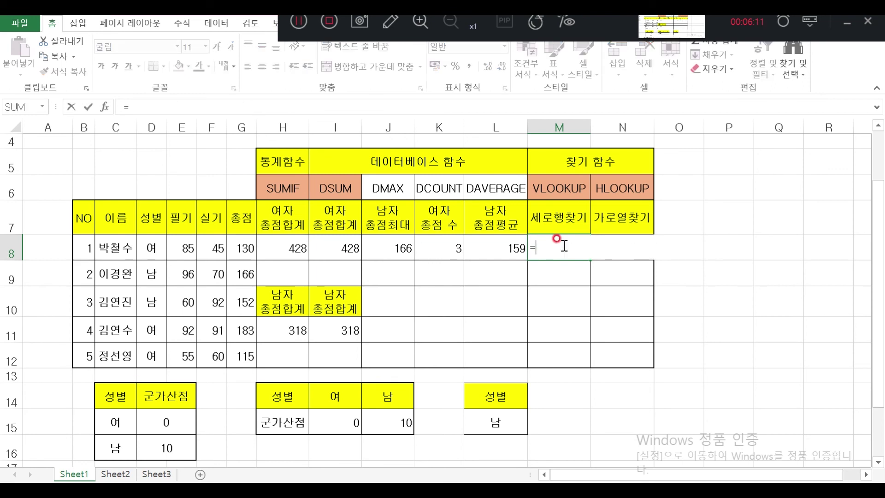
text(vlookup()
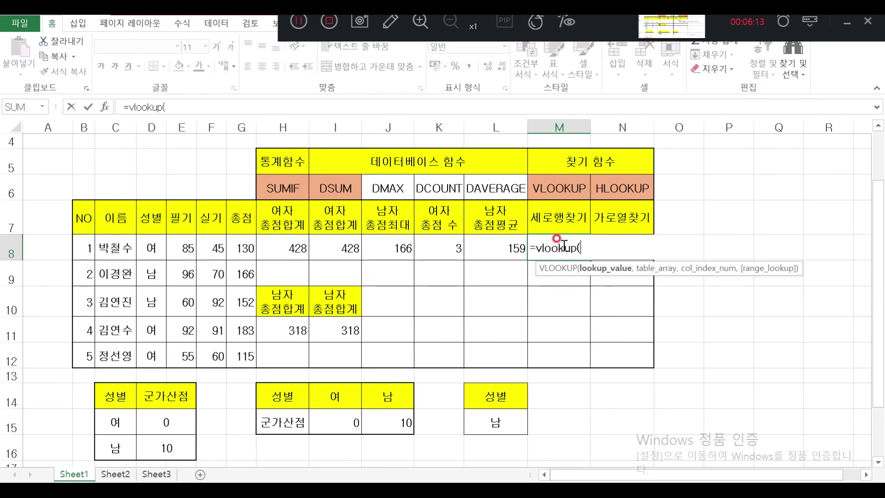
click(105, 106)
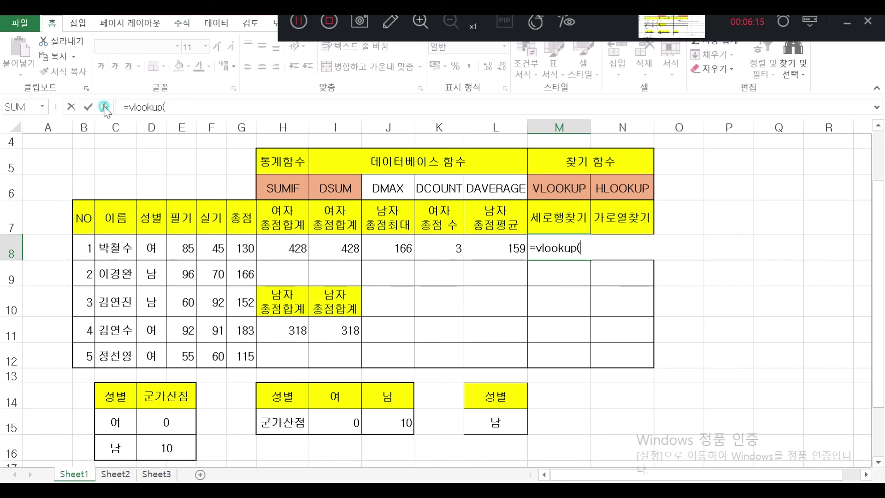
drag(562, 171, 523, 289)
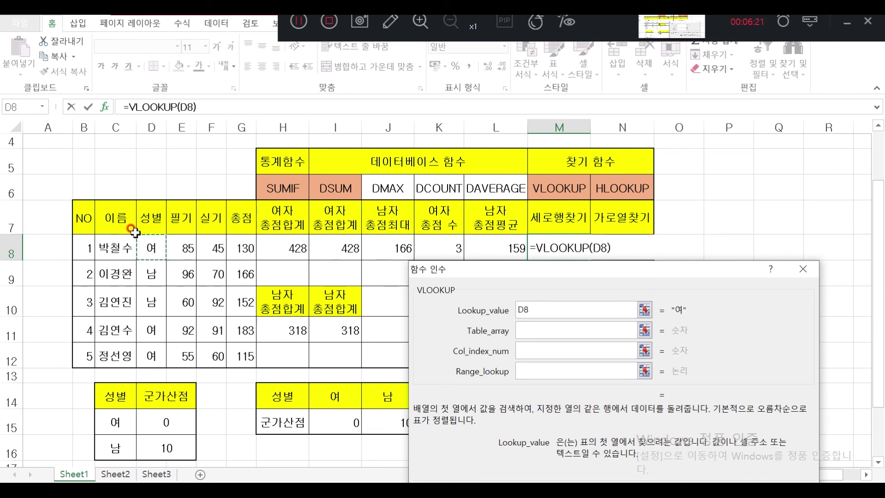
Step: Set the VLOOKUP table array to C15:E16, the column index to 2 and the range lookup to 0
click(484, 335)
click(535, 331)
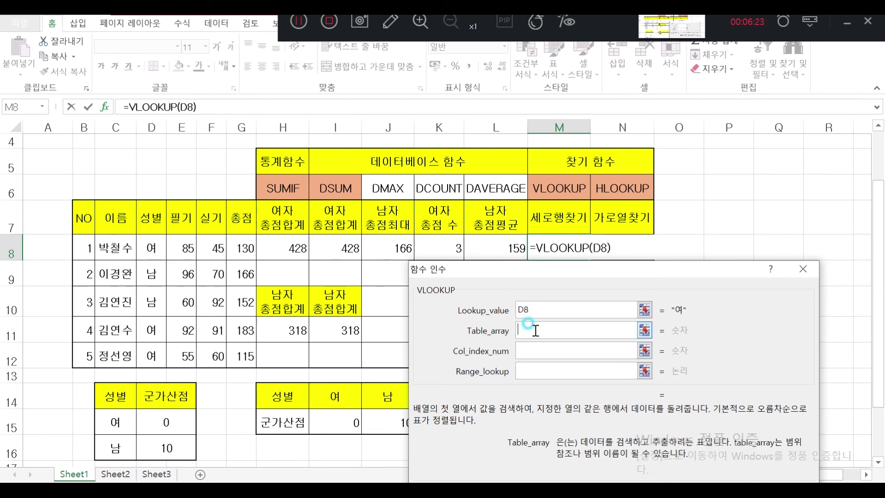
drag(113, 417, 159, 443)
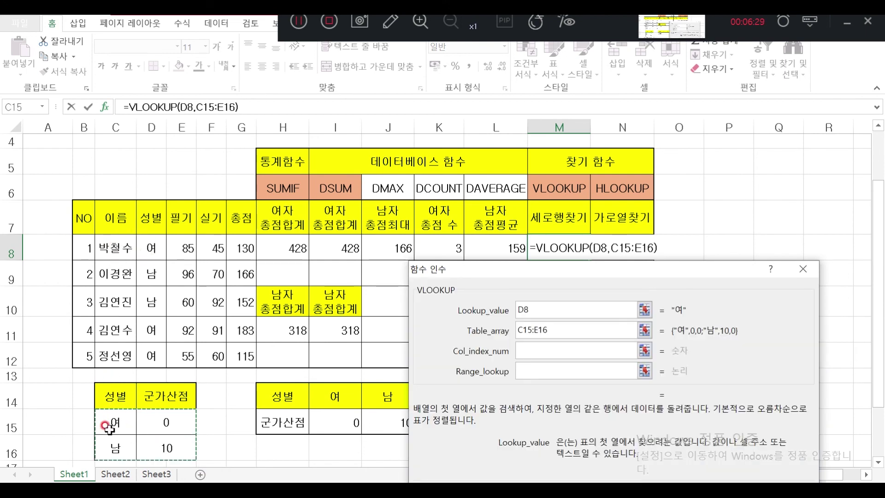
click(530, 350)
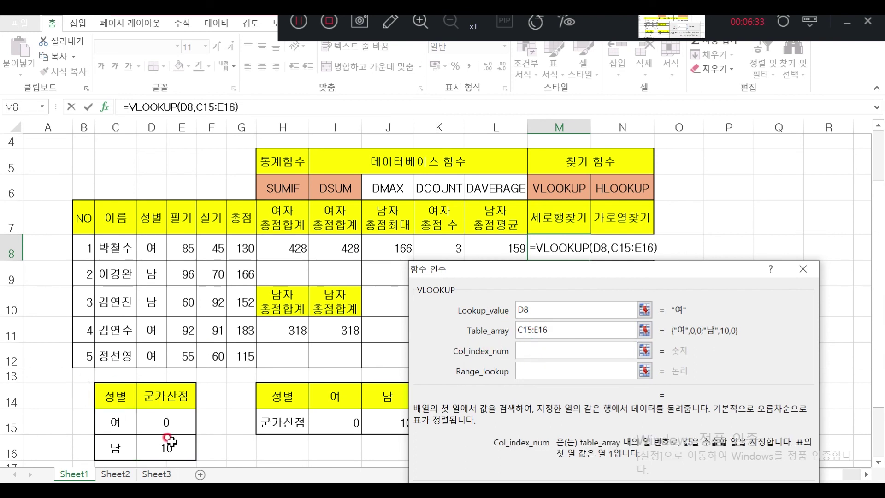
text(2)
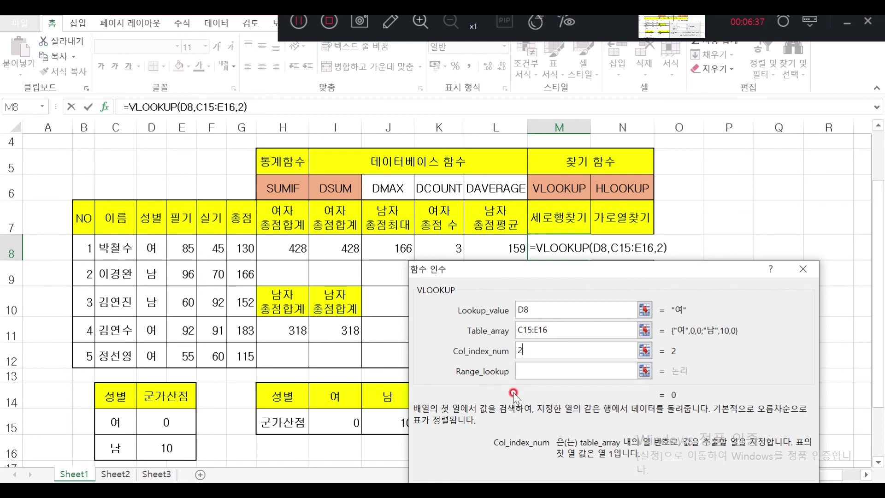
click(558, 371)
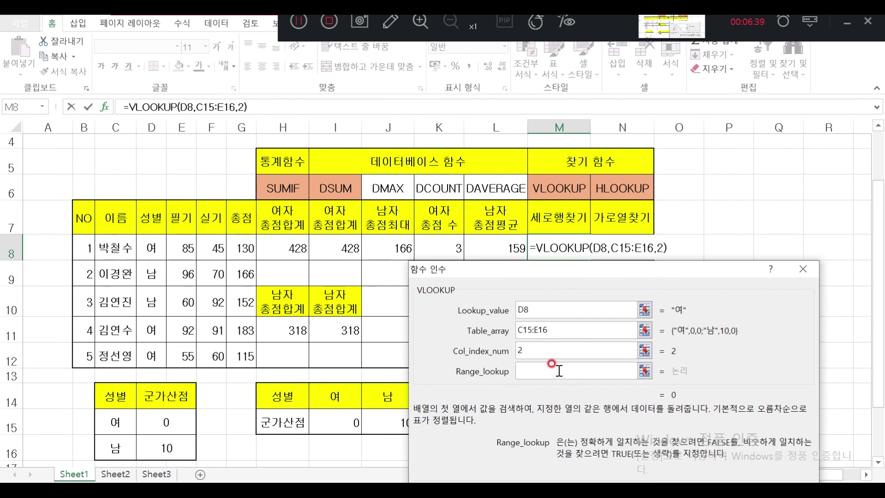
text(0)
Step: Make the VLOOKUP table array absolute as $C$15:$E$16 and complete the formula in M8
drag(567, 326, 427, 347)
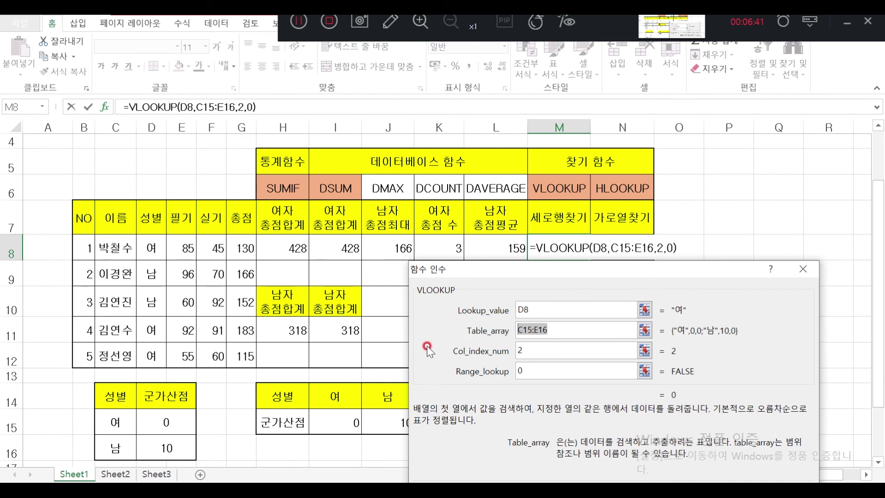
drag(572, 331, 444, 336)
drag(118, 419, 158, 441)
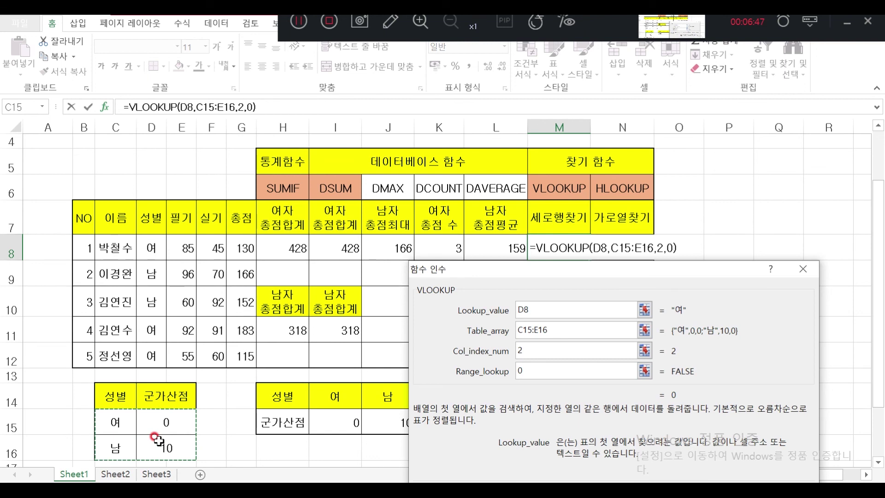
key(F4)
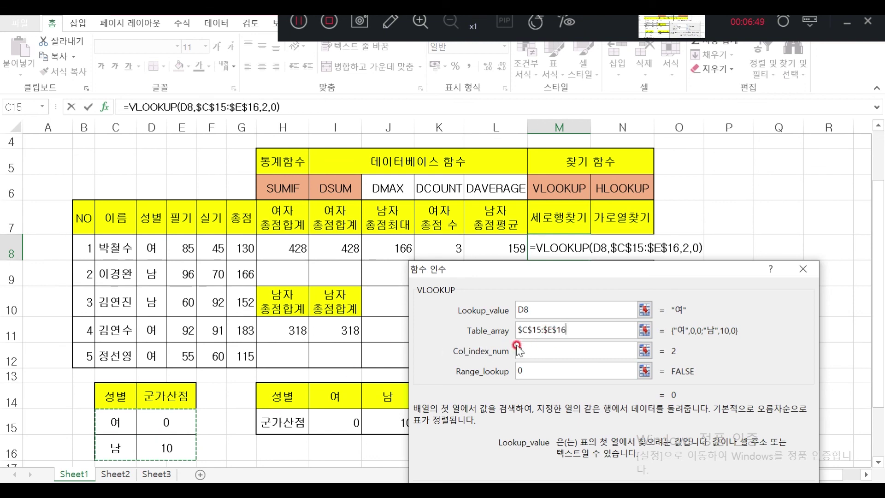
drag(563, 266, 530, 122)
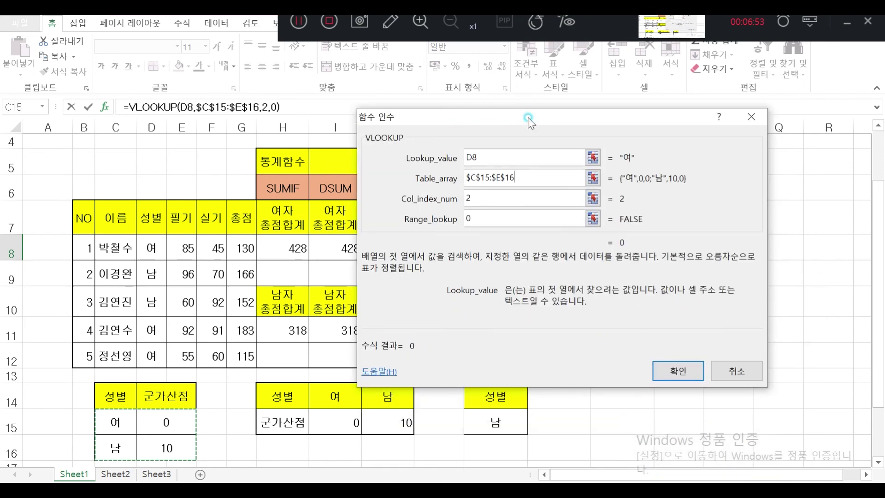
click(676, 371)
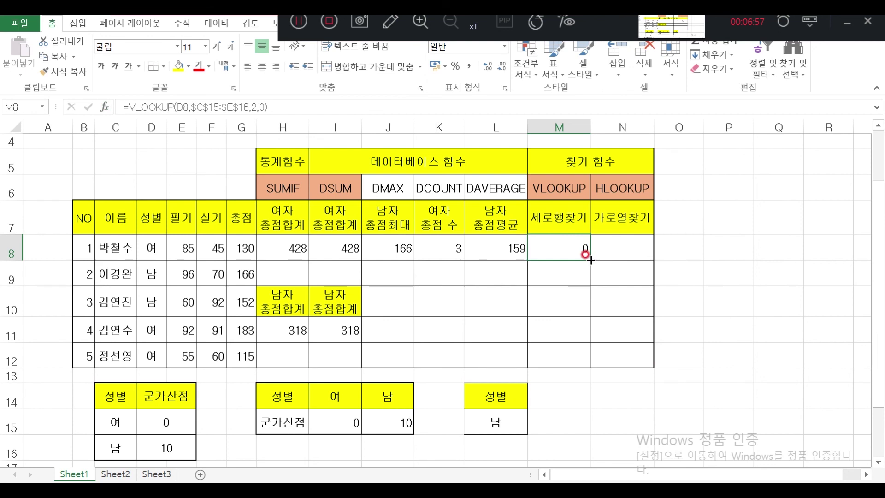
Step: Fill the VLOOKUP formula from M8 down to M12 without formatting and check the results against the 성별 column
drag(590, 260, 586, 361)
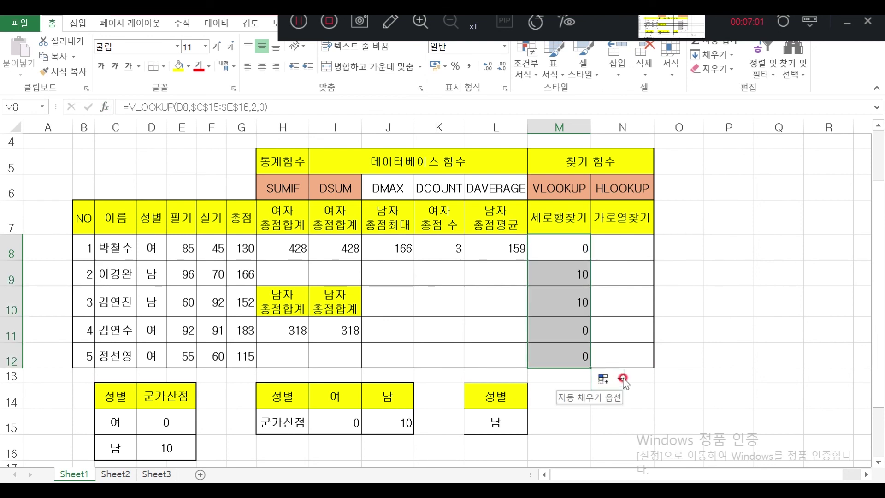
click(621, 379)
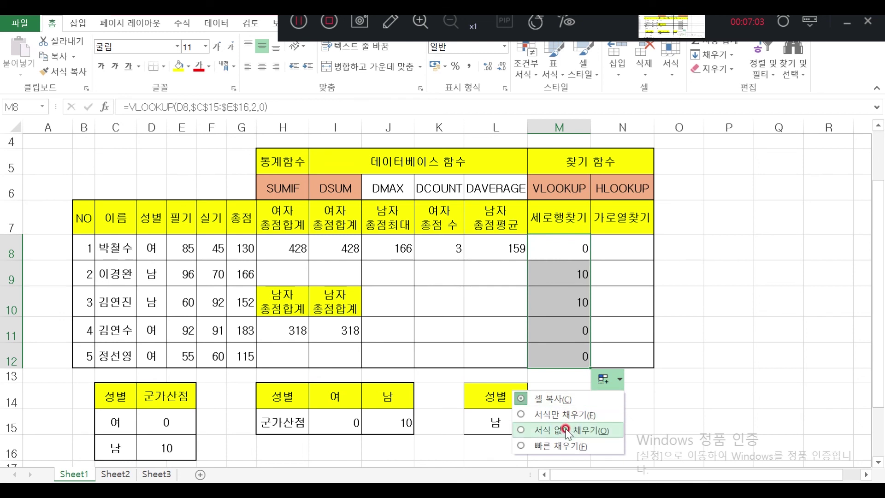
click(591, 431)
click(551, 272)
click(152, 273)
click(554, 268)
click(152, 300)
click(552, 302)
click(559, 237)
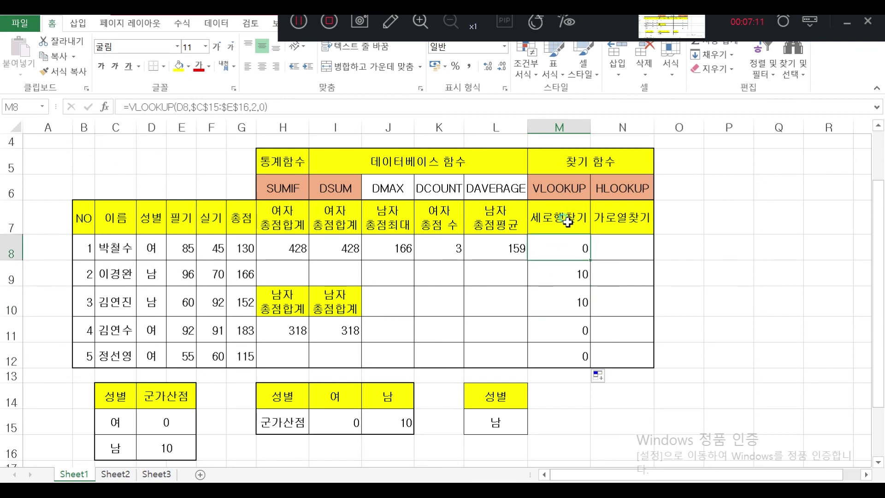
Step: Replace the VLOOKUP column heading in M7 with 군가산점
double_click(568, 221)
double_click(568, 221)
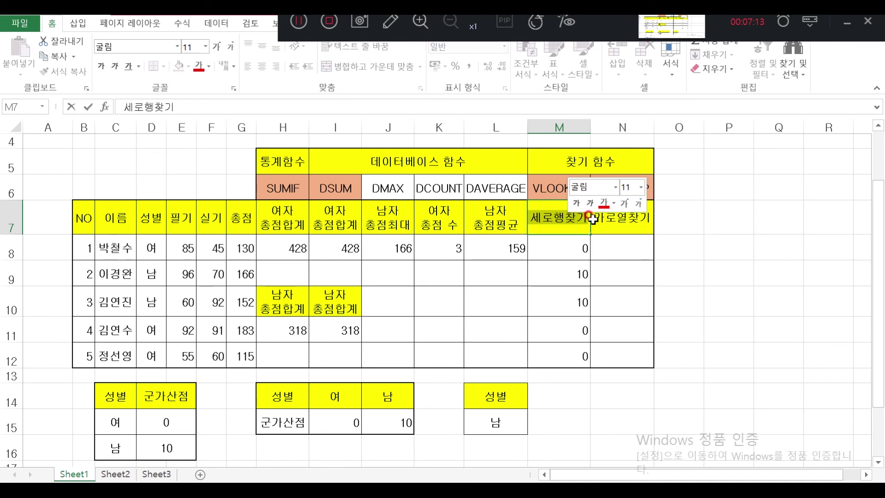
text(rns)
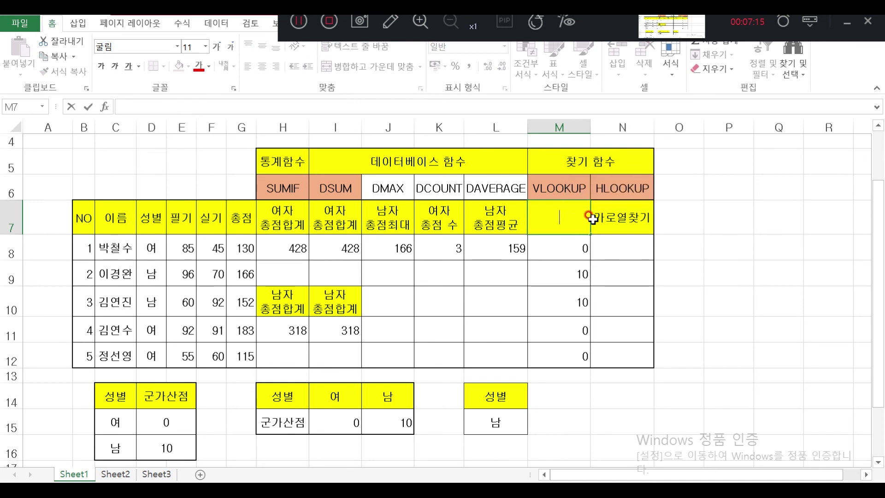
text(nsrktkswja)
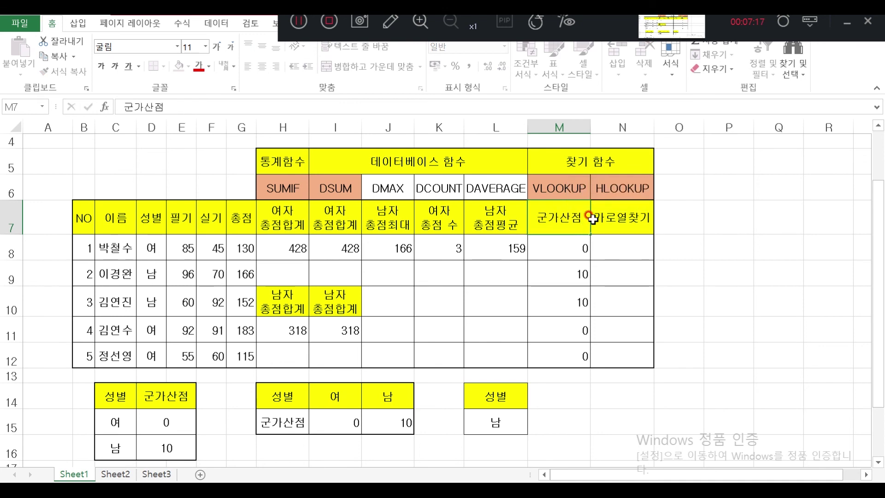
key(Return)
Step: Replace the HLOOKUP column heading in N7 with 군가산점
double_click(607, 217)
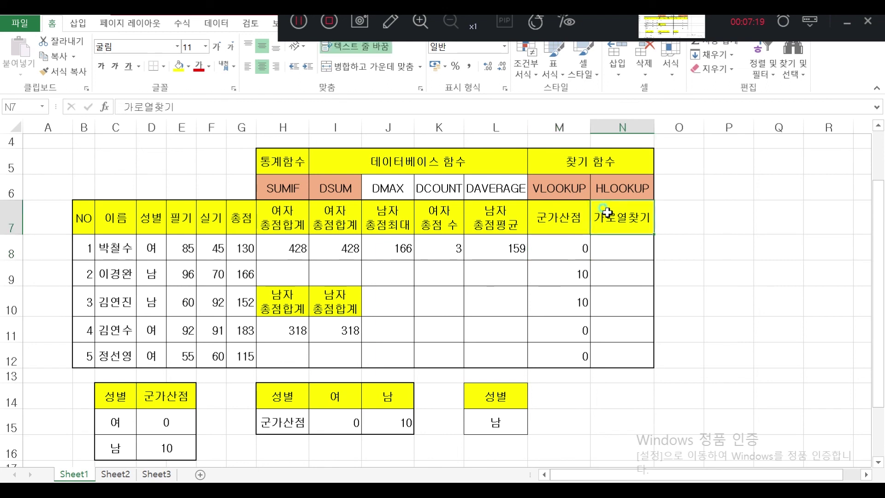
double_click(614, 219)
text(rmsrkt)
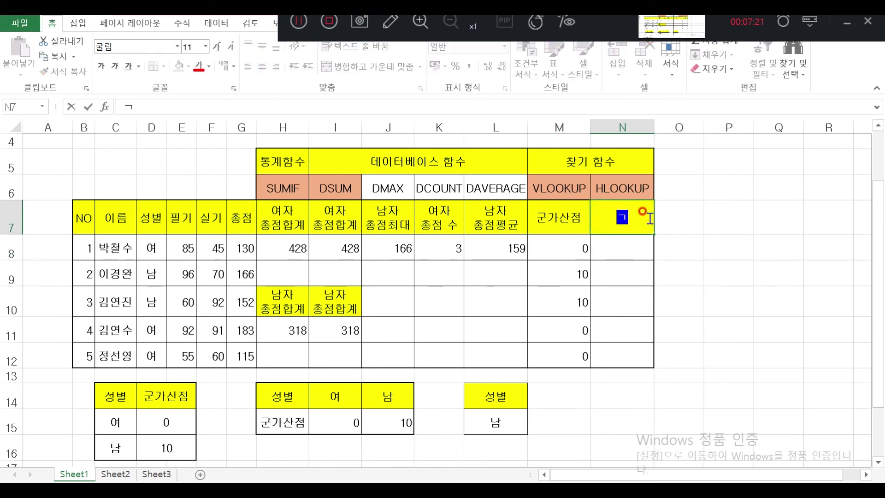
text(kswja)
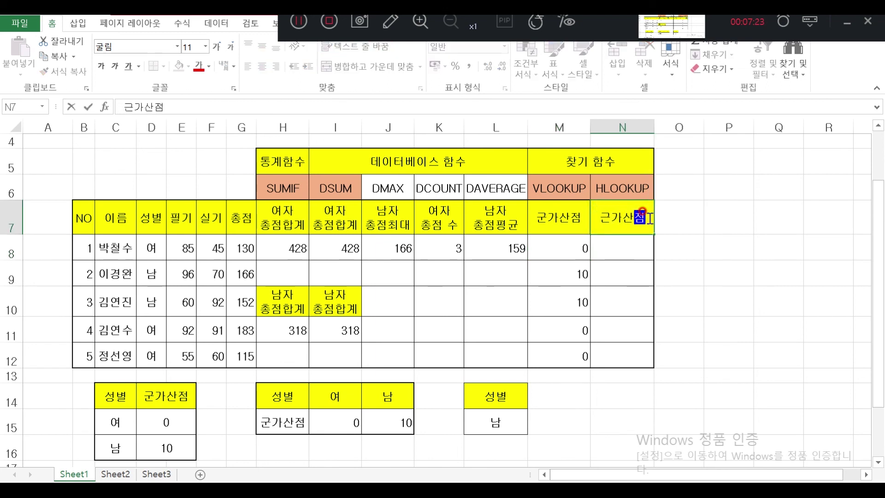
click(612, 224)
key(BackSpace)
text(군)
key(Return)
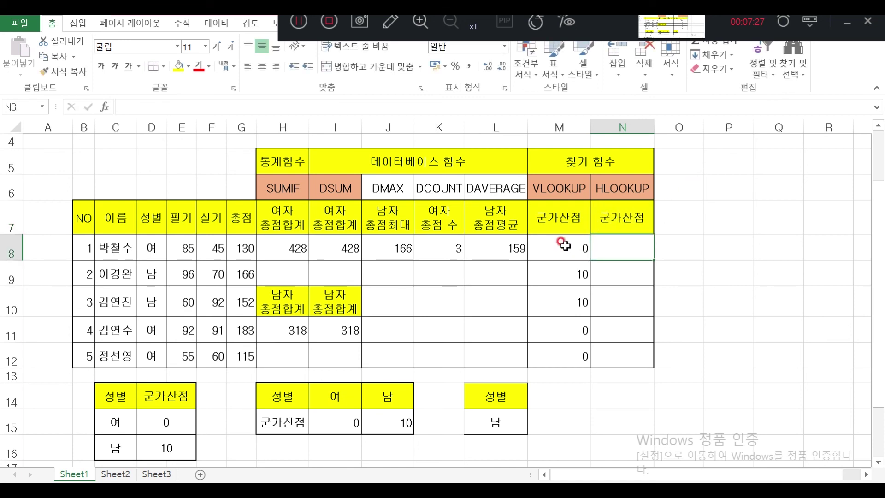
Step: Examine how the 여 and 남 headings are laid out across I14 and J14 of the horizontal 군가산점 table
click(572, 243)
click(616, 247)
click(330, 399)
click(374, 394)
click(332, 396)
click(374, 394)
click(346, 399)
click(387, 394)
click(347, 400)
click(385, 394)
click(351, 396)
click(379, 396)
click(351, 398)
click(387, 394)
Step: Start an HLOOKUP formula in N8, open its function arguments and set the lookup value to D8
click(615, 244)
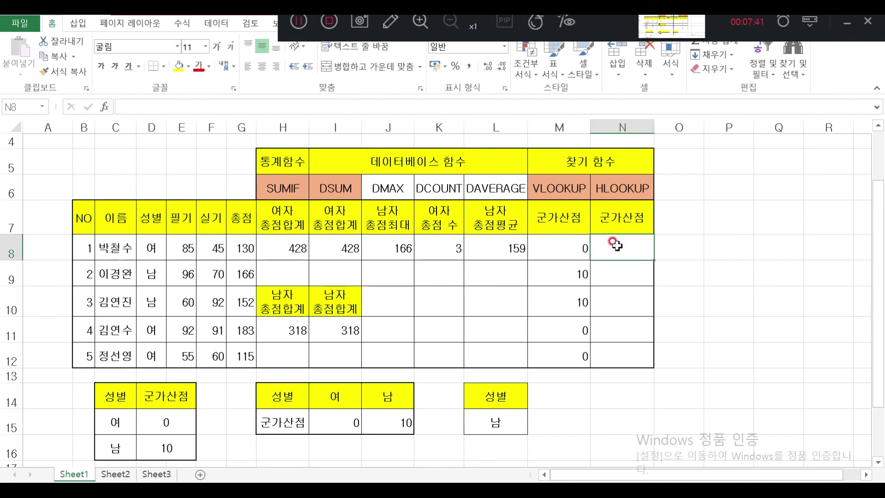
text(=ㅗ)
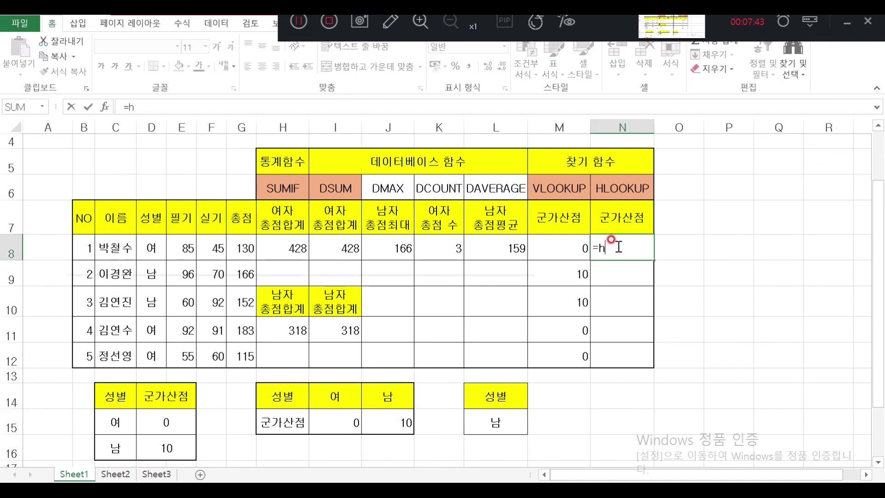
text(hlookup()
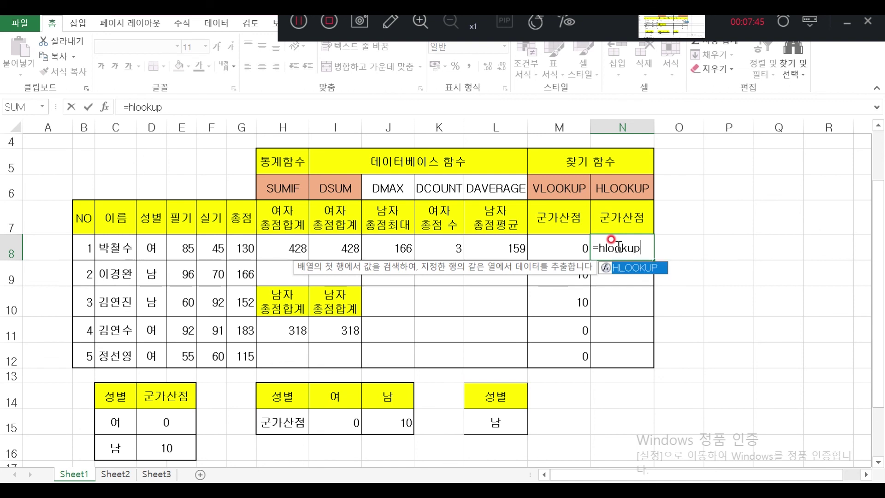
click(105, 106)
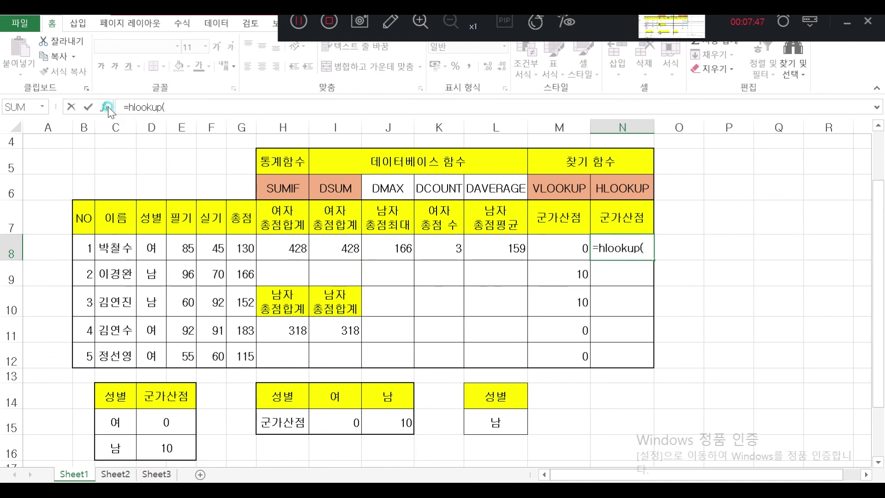
drag(557, 135, 637, 278)
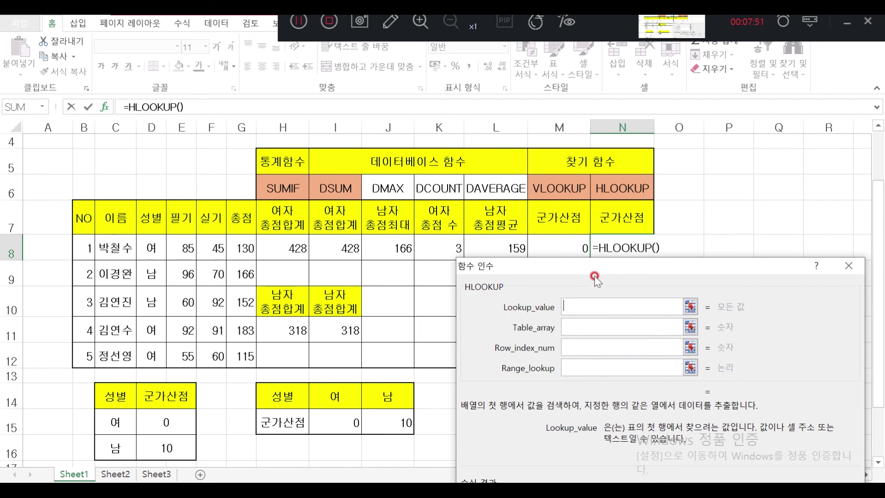
click(148, 250)
Step: Set the HLOOKUP table array to I14:J15, the row index to 2 and the range lookup to 0
click(540, 332)
click(575, 328)
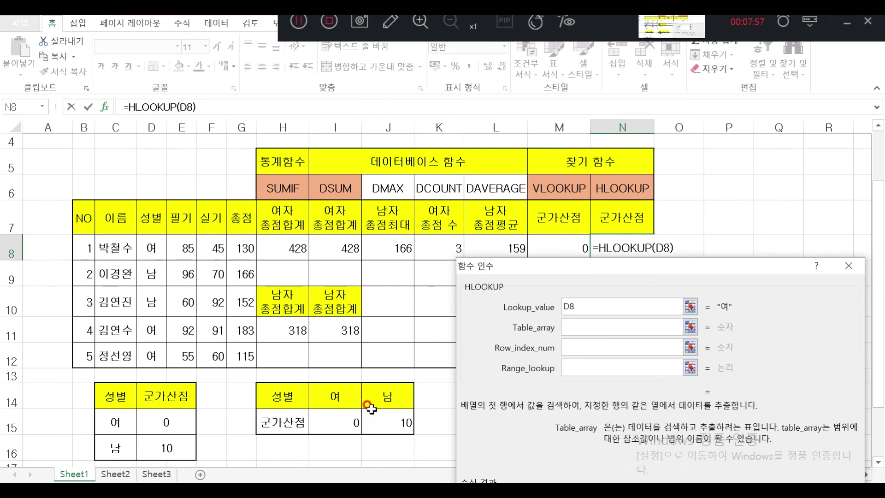
drag(327, 389, 387, 415)
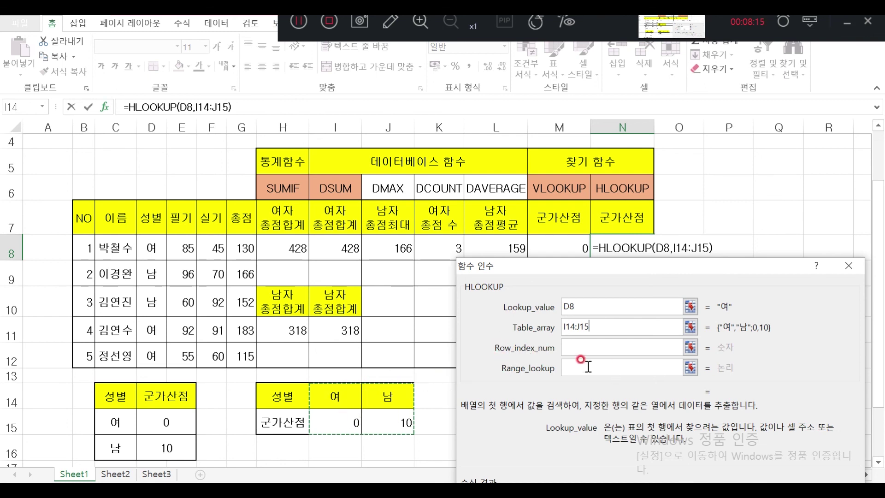
click(584, 346)
text(2)
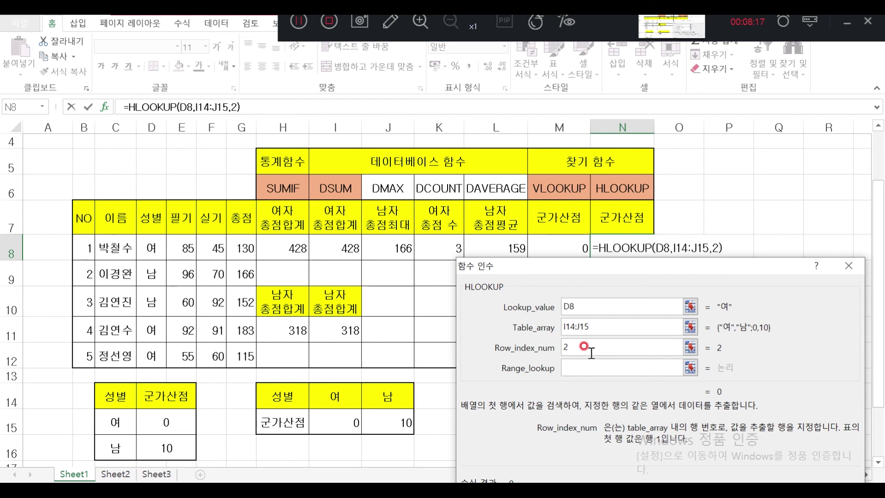
click(578, 362)
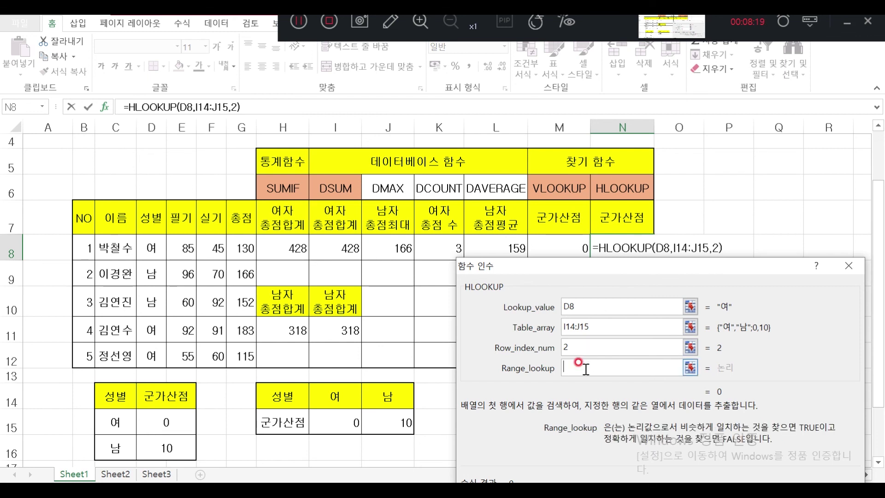
text(0)
Step: Make the HLOOKUP table array absolute as $I$14:$J$15 and complete the formula in N8
drag(629, 282, 586, 185)
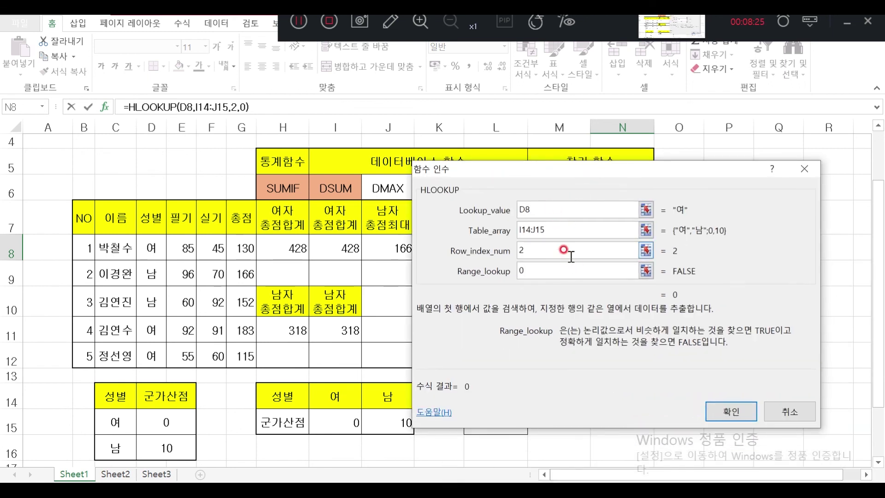
double_click(573, 227)
click(574, 224)
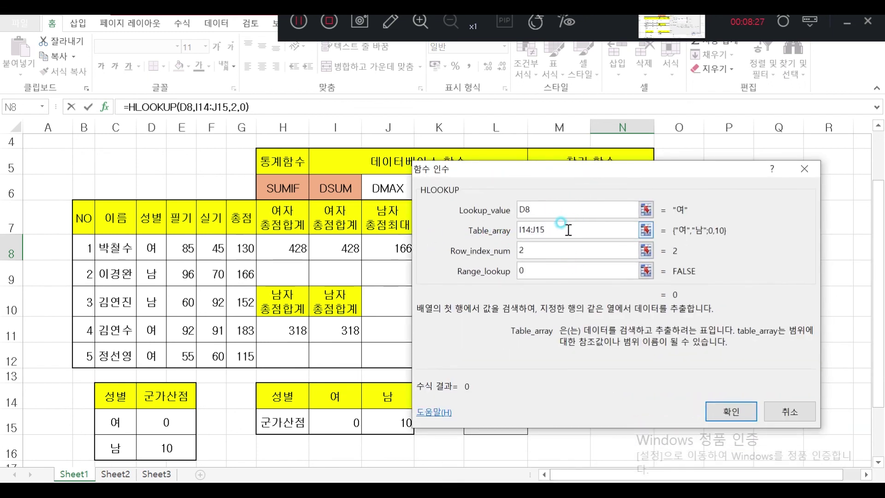
click(481, 230)
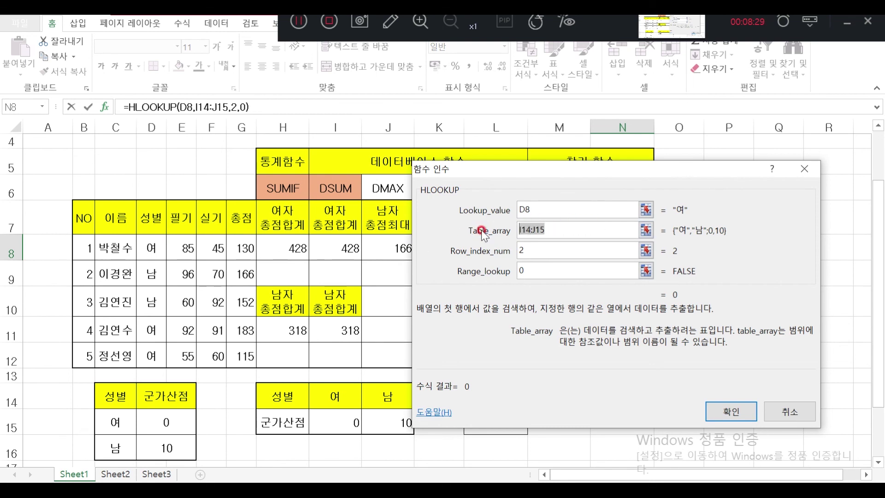
key(F4)
drag(582, 178, 615, 348)
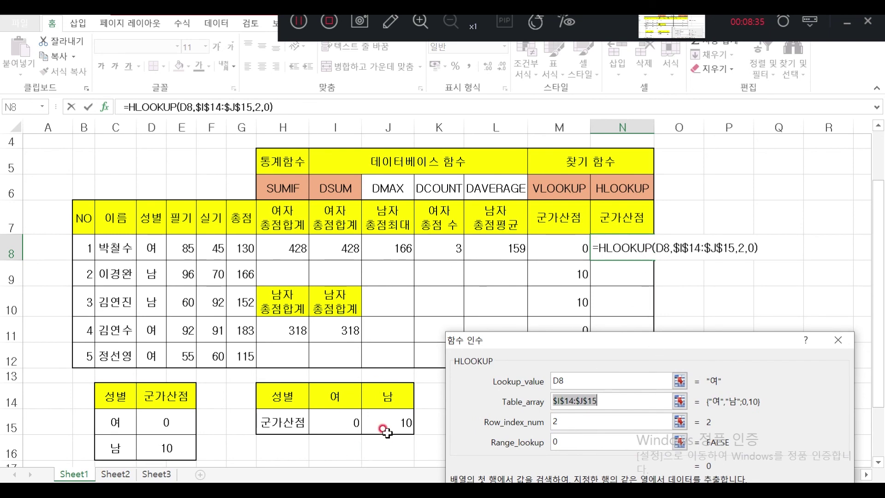
drag(640, 343, 606, 121)
click(731, 360)
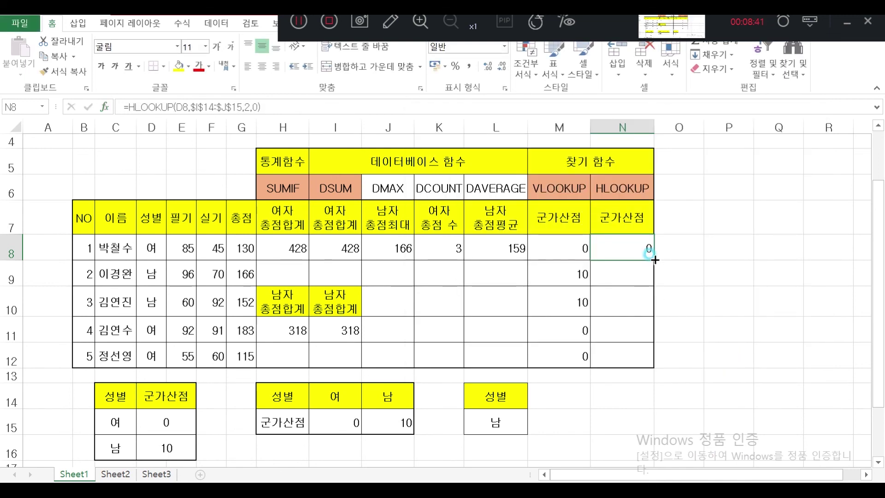
Step: Fill the HLOOKUP formula from N8 down to N12 without formatting and check the results for the 남 rows
drag(654, 259, 650, 357)
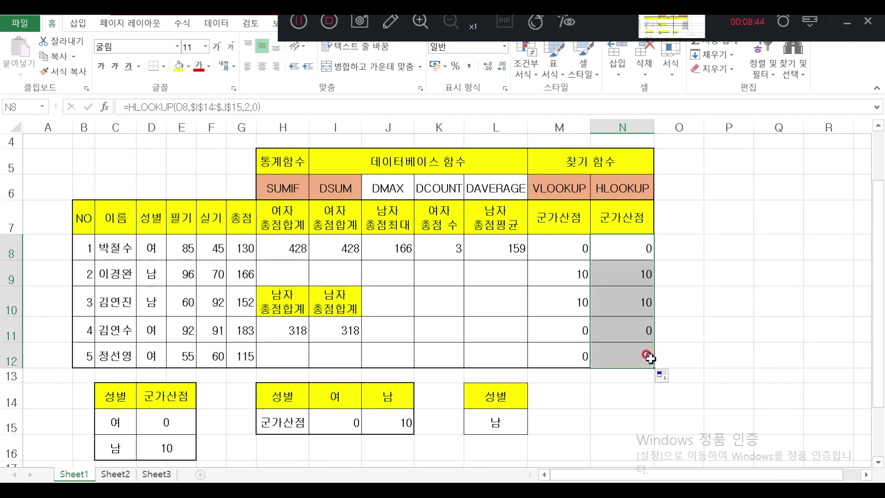
click(669, 379)
click(647, 430)
click(735, 306)
drag(148, 273, 631, 302)
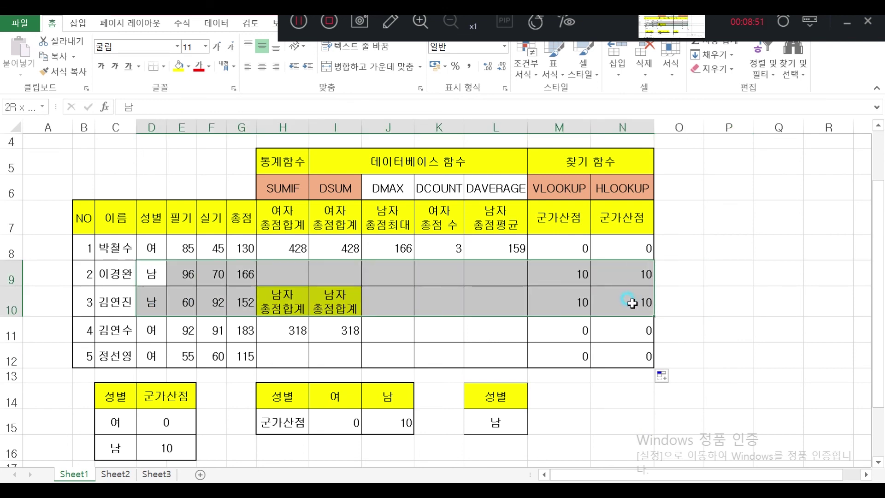
click(717, 308)
click(621, 400)
scroll(613, 423, up, 1)
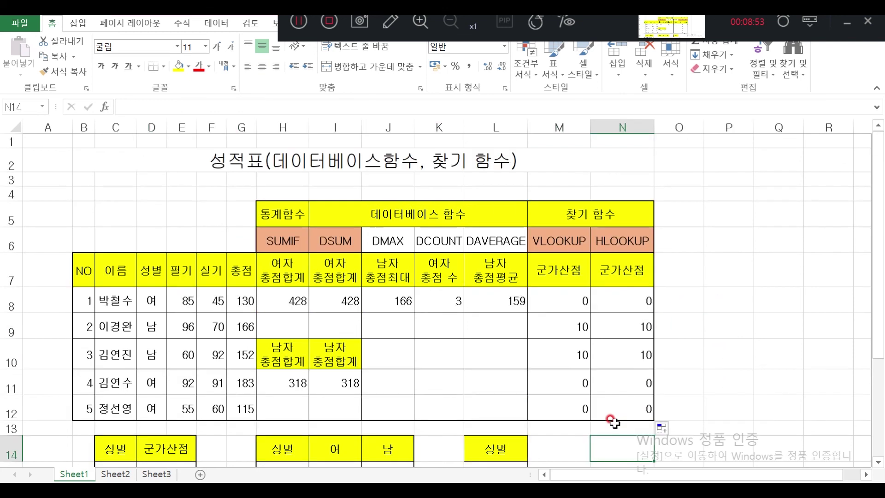
click(125, 223)
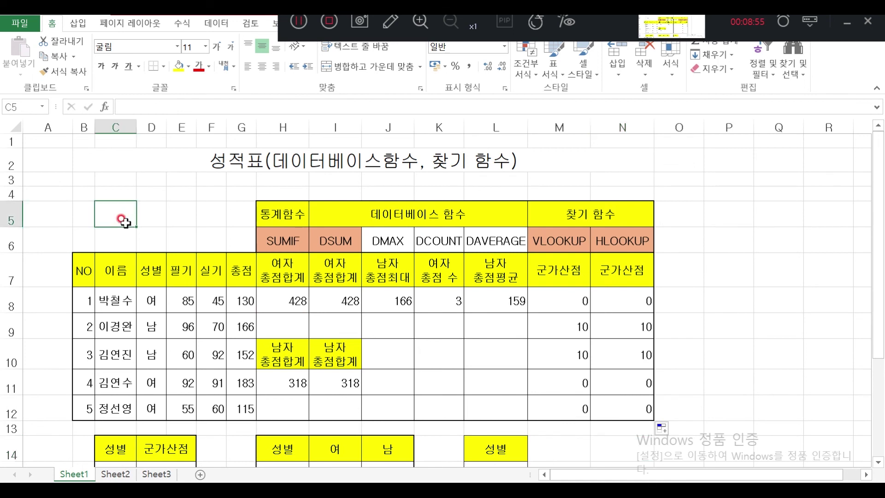